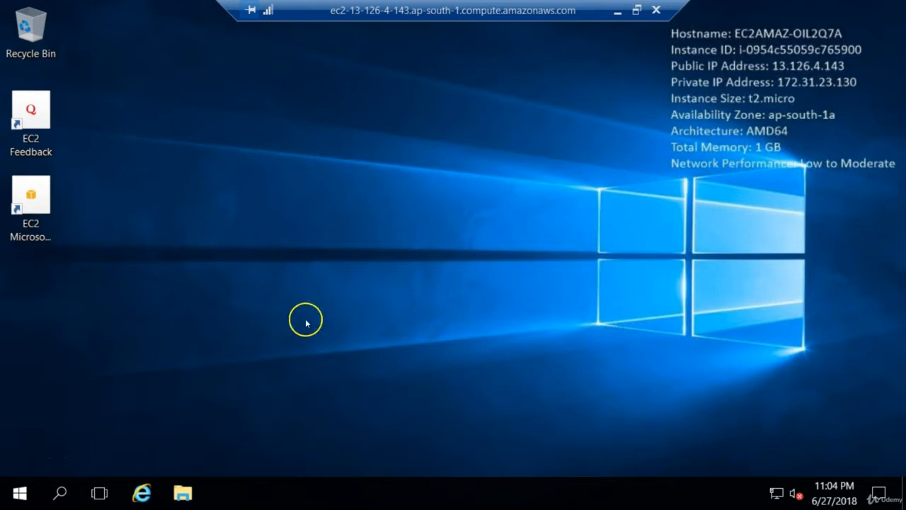
Open Server Manager and start the Add Roles and Features Wizard in a maximized window
click(22, 499)
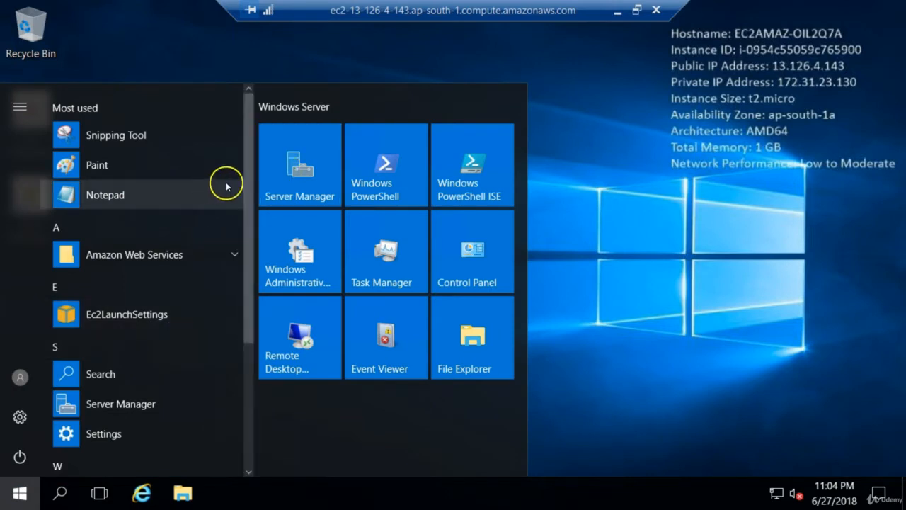
click(309, 171)
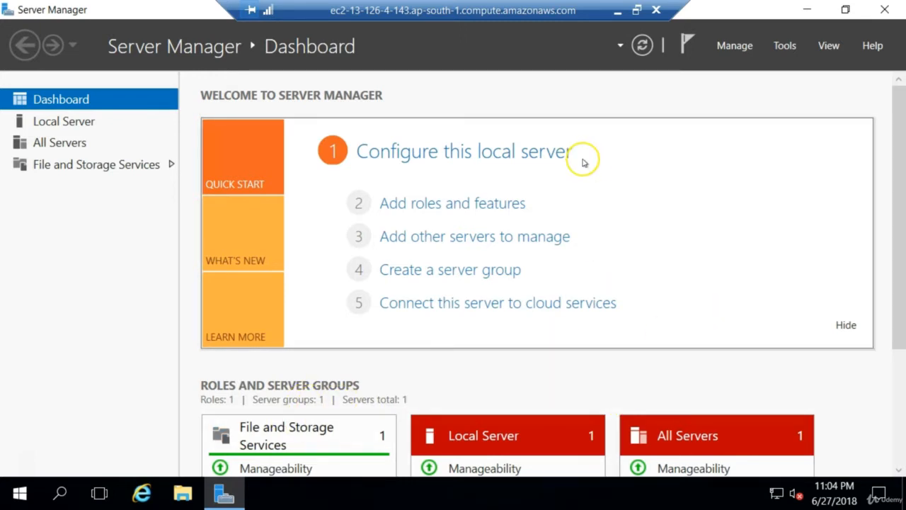
click(408, 204)
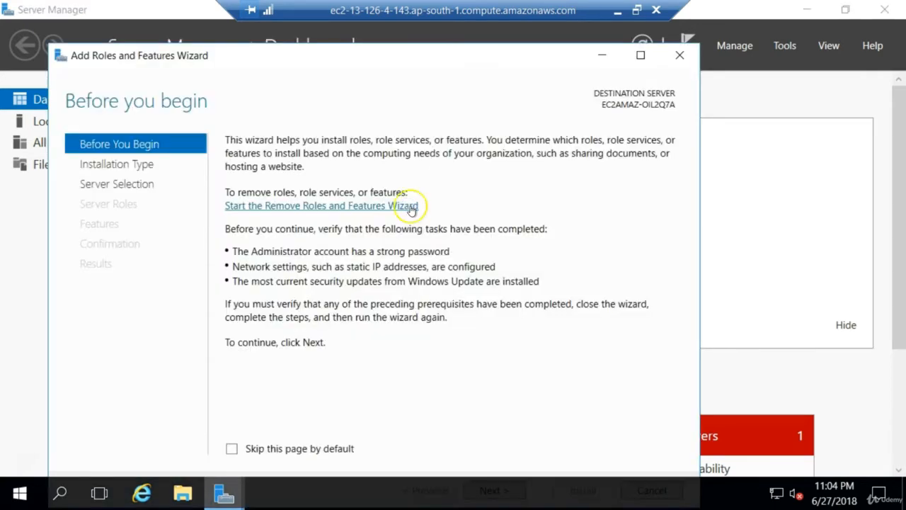
click(642, 55)
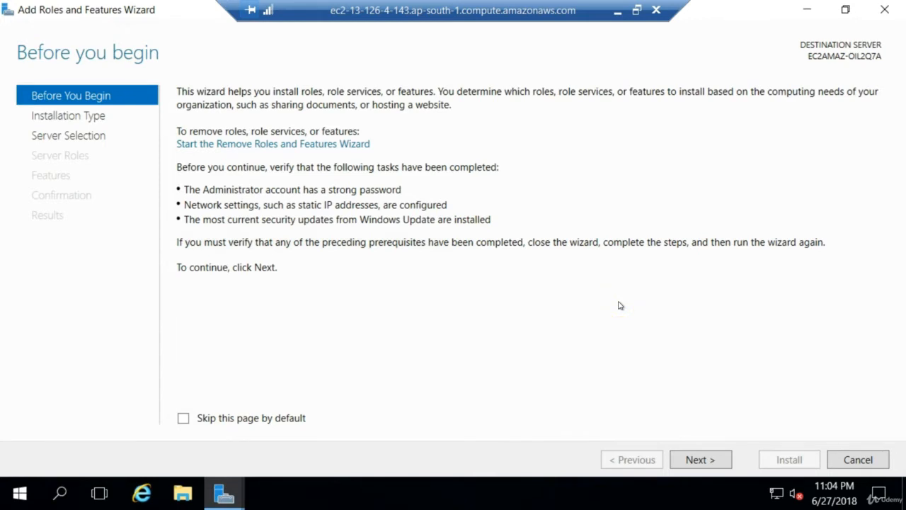
Keep the role-based installation on the default server and select the Web Server (IIS) role with its required management tools
click(701, 460)
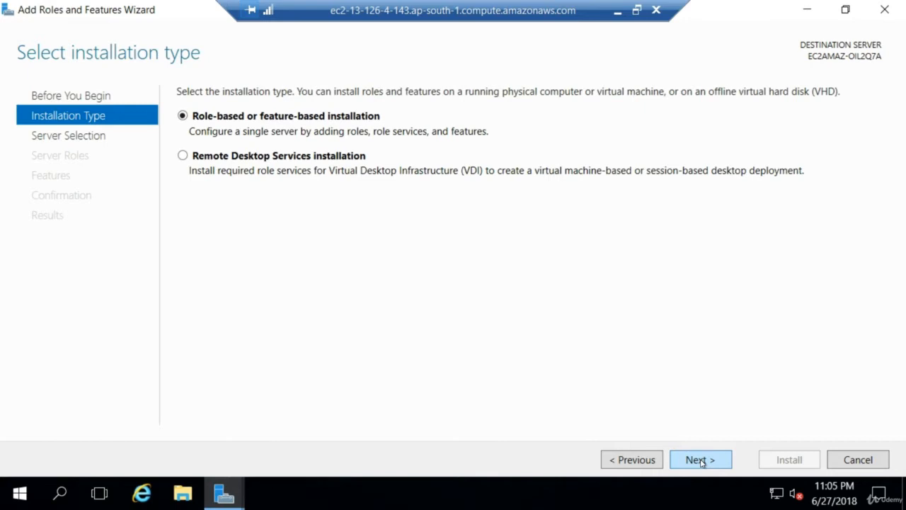
click(701, 460)
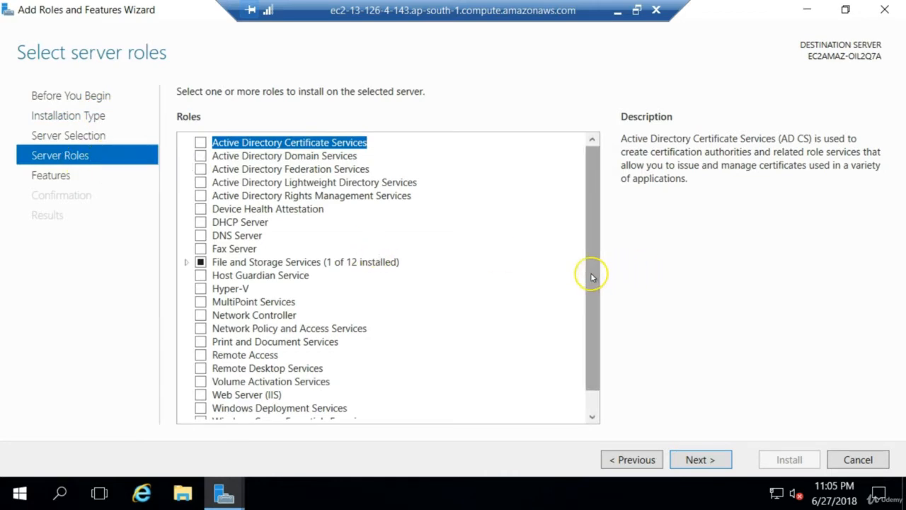
drag(590, 271, 586, 308)
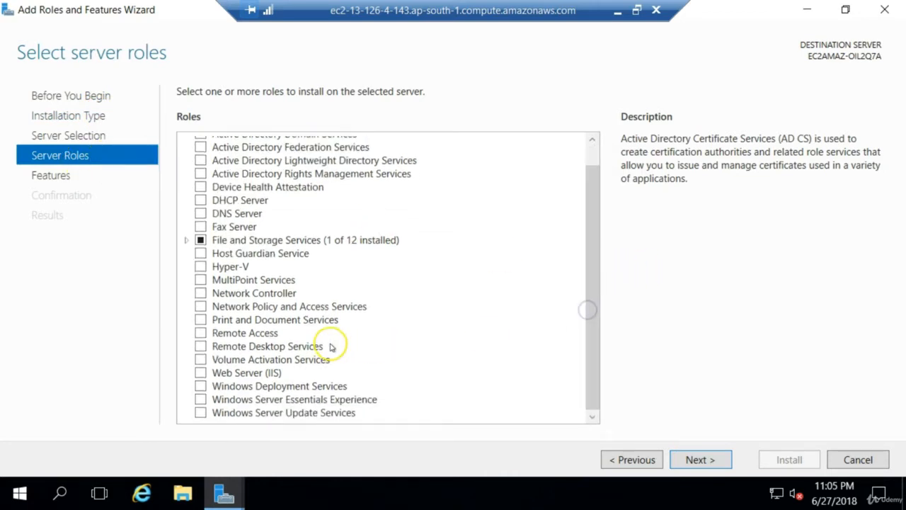
click(201, 374)
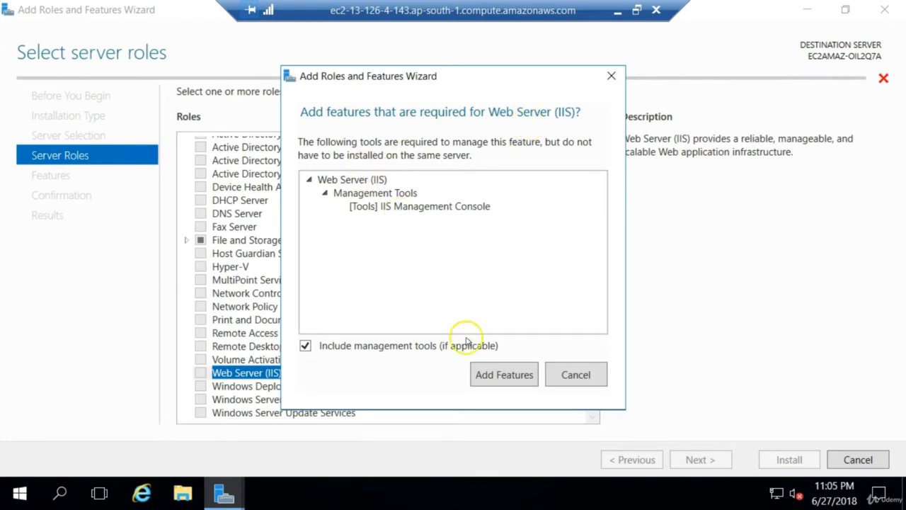
click(499, 382)
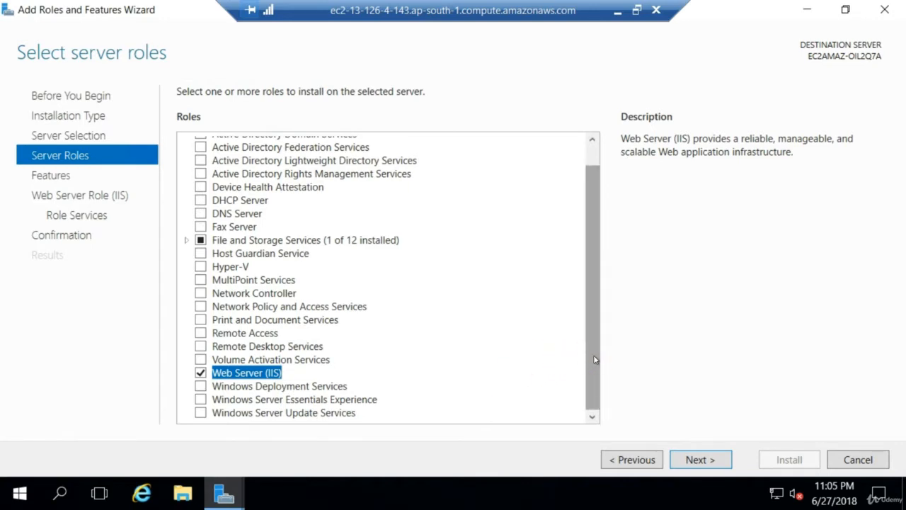
Accept the default features and Web Server role services, and start the installation
click(703, 461)
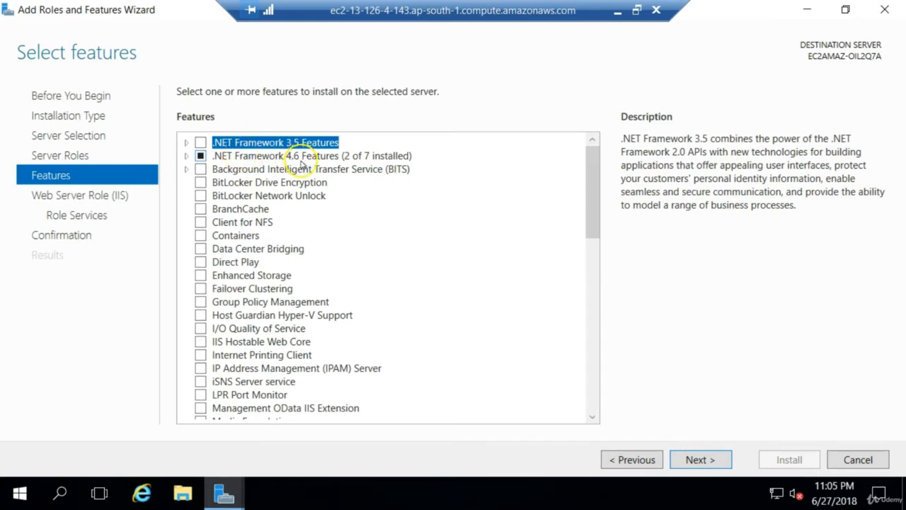
click(700, 459)
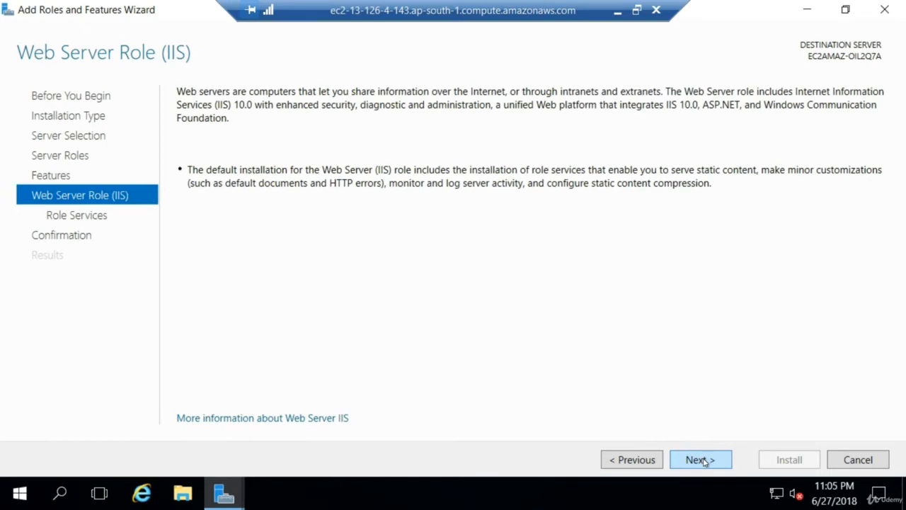
click(700, 459)
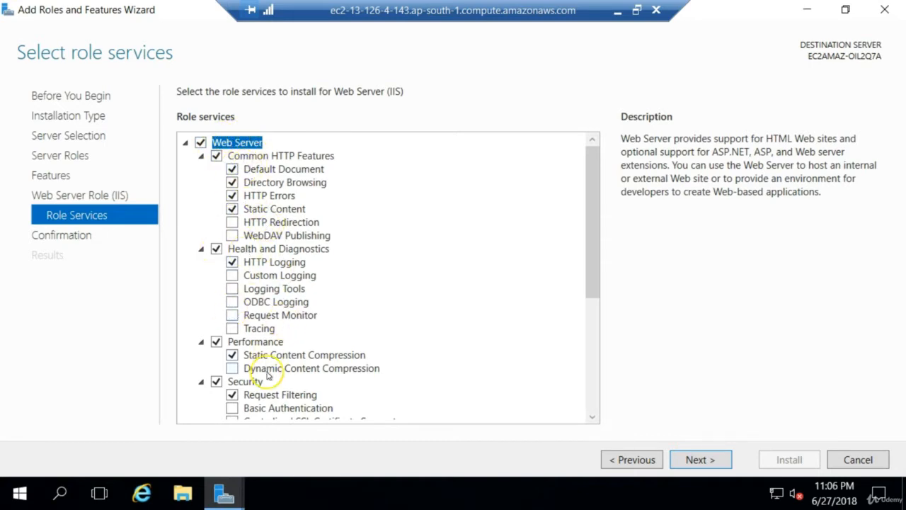
drag(598, 269, 592, 398)
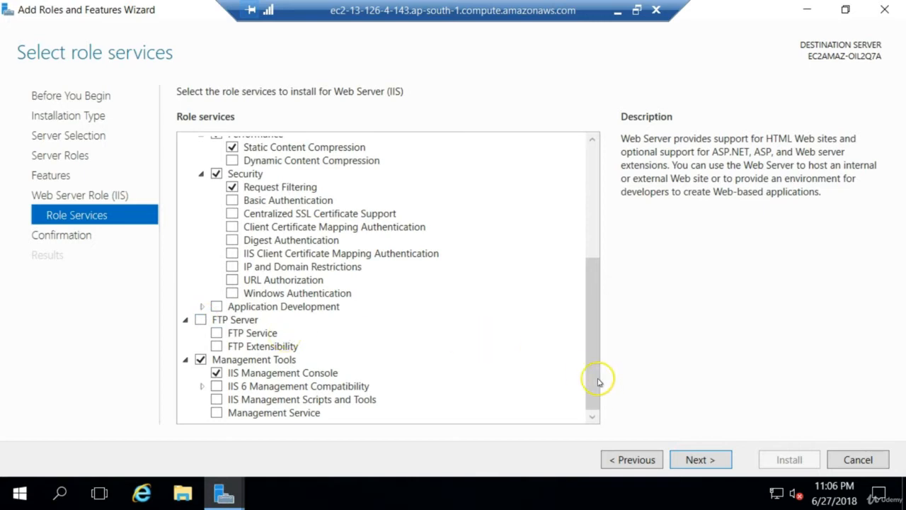
click(690, 460)
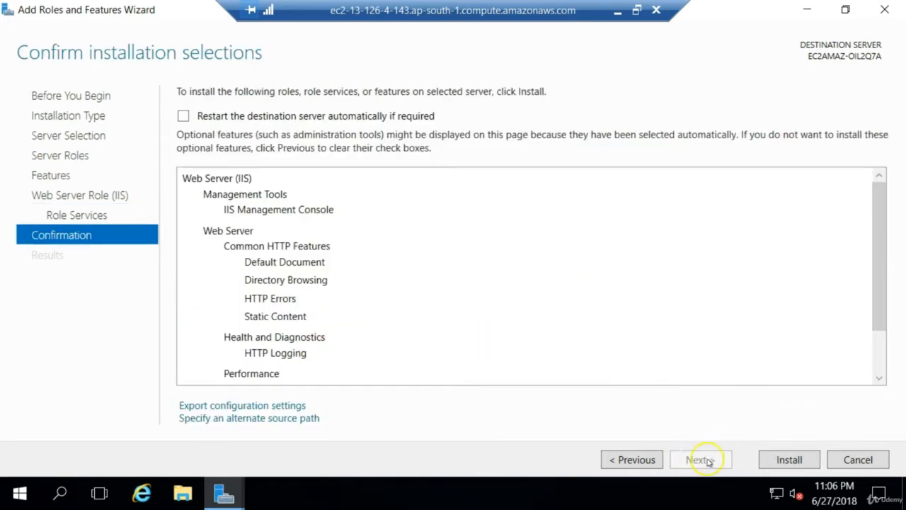
click(781, 461)
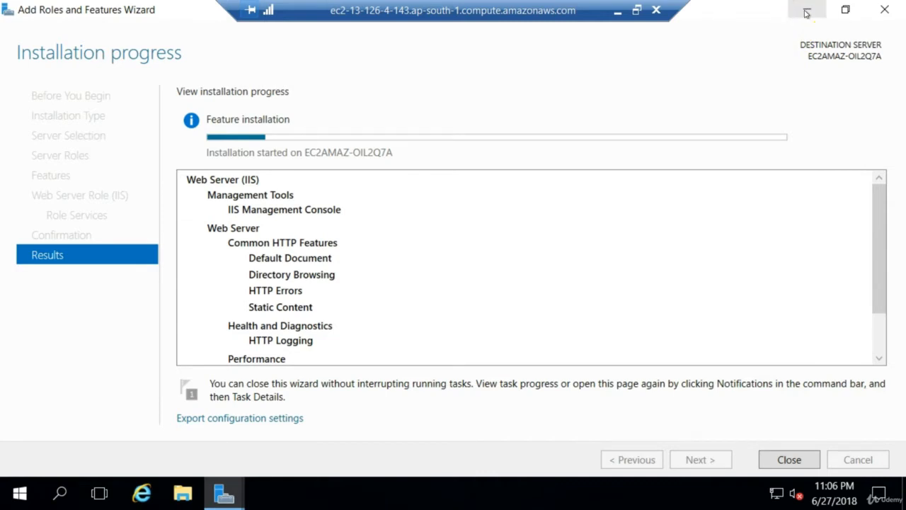
Minimize the wizard and Server Manager, and open the inetpub folder on Local Disk (C:) in File Explorer
click(805, 13)
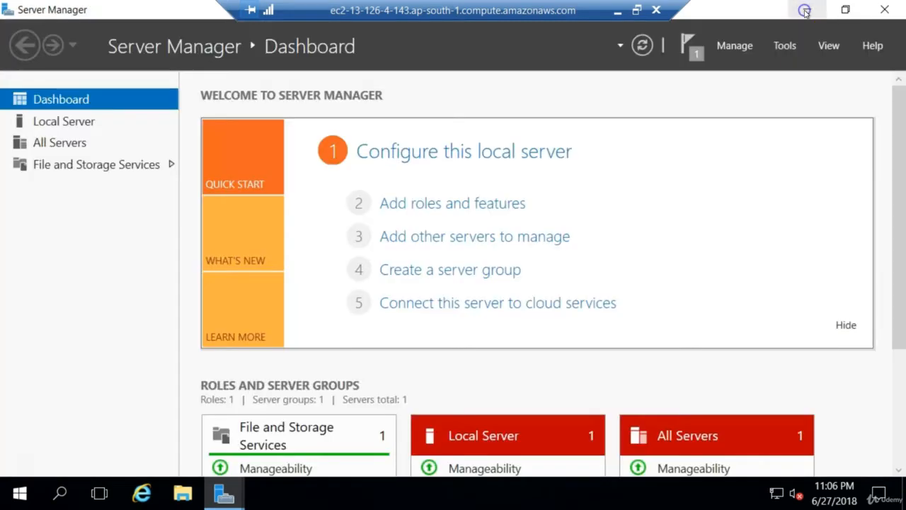
click(810, 10)
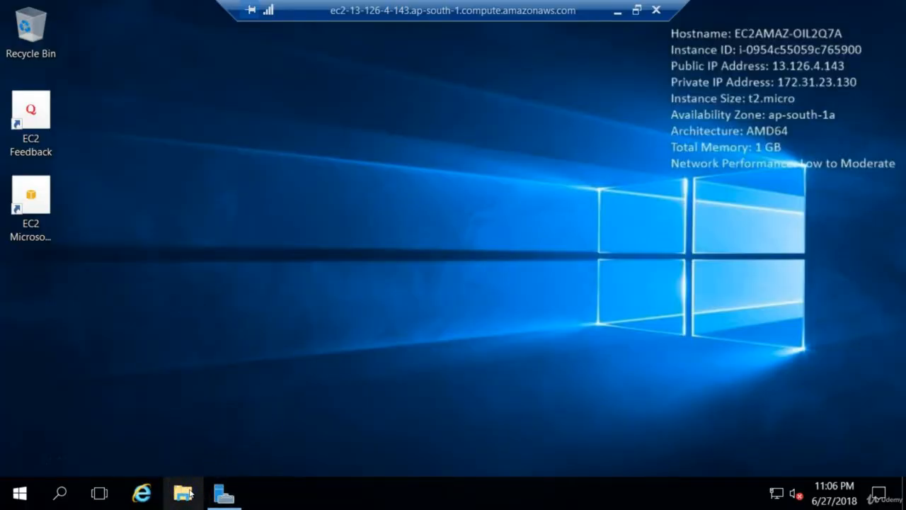
click(182, 494)
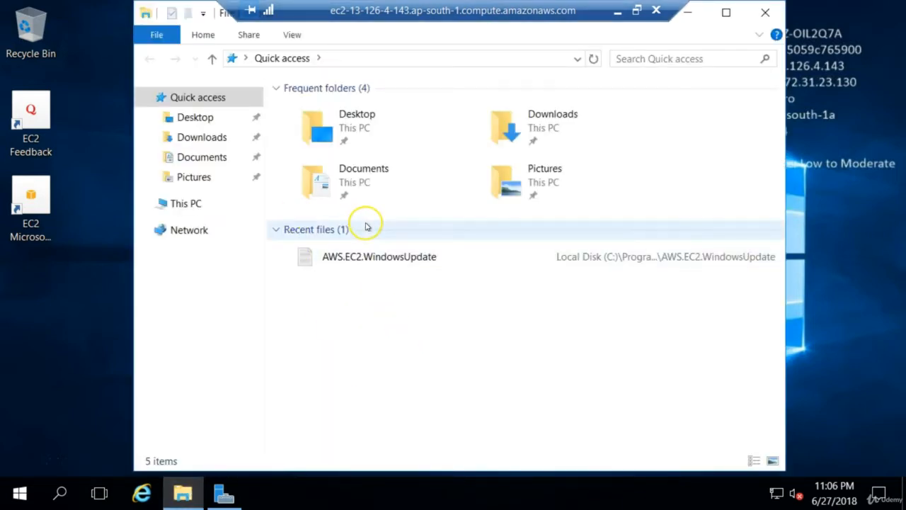
click(197, 203)
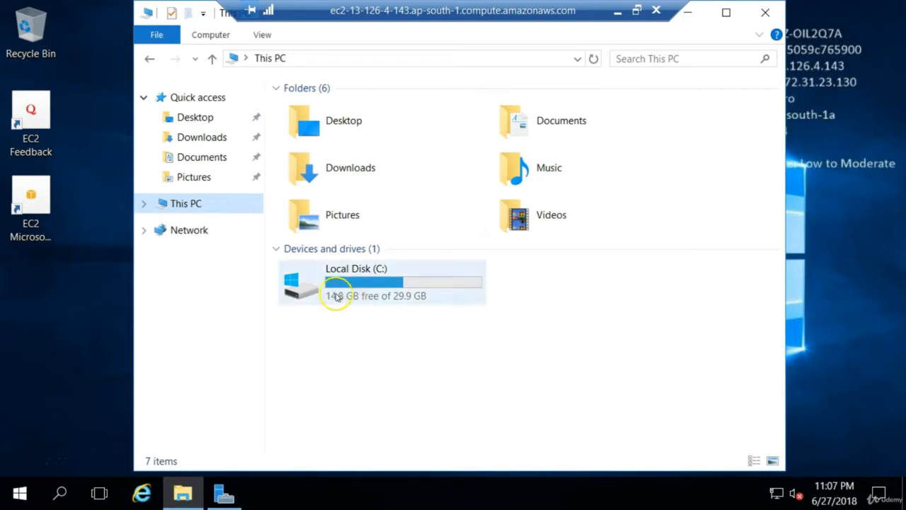
mouse_move(333, 291)
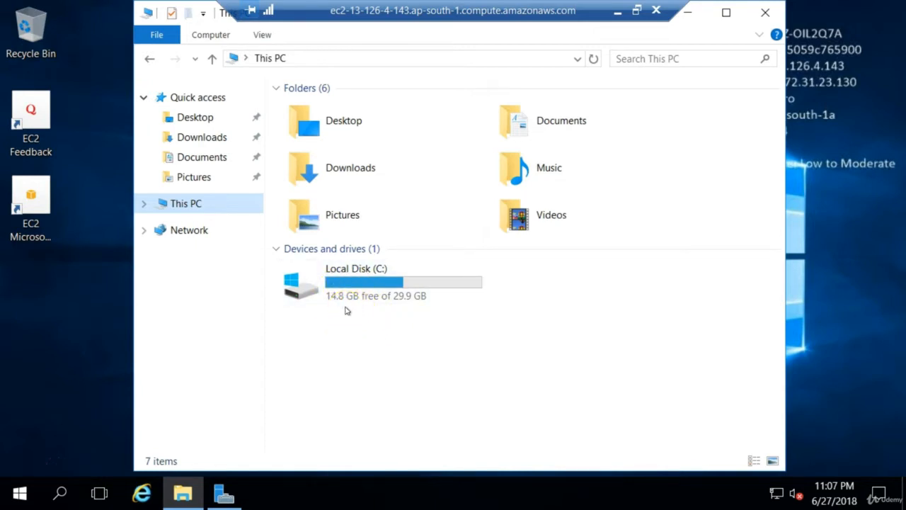
click(316, 293)
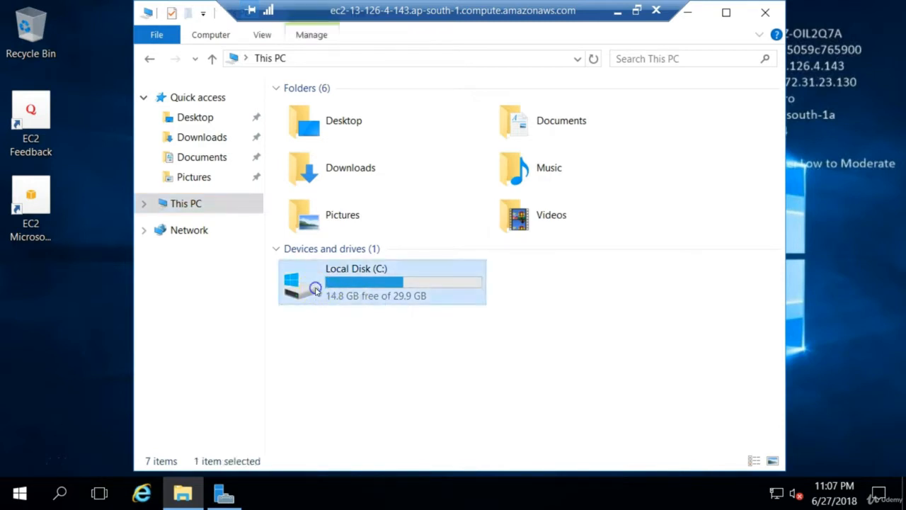
double_click(316, 290)
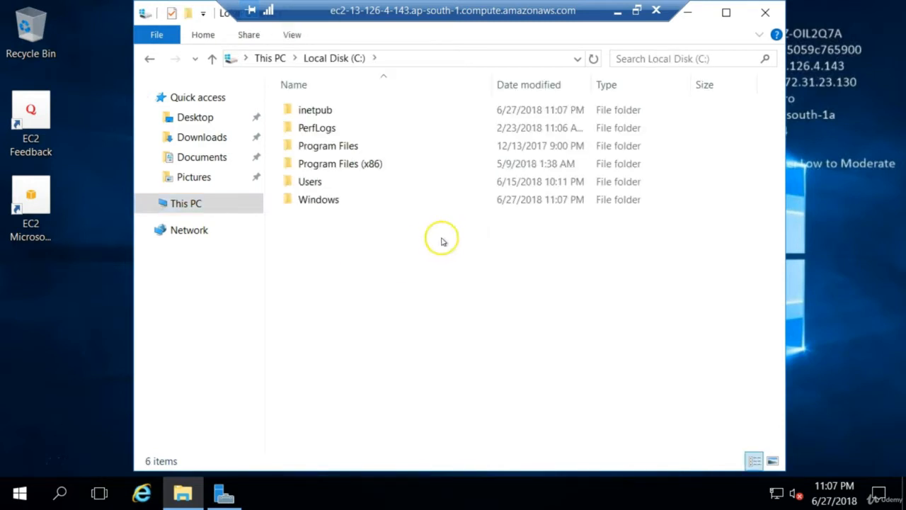
double_click(338, 112)
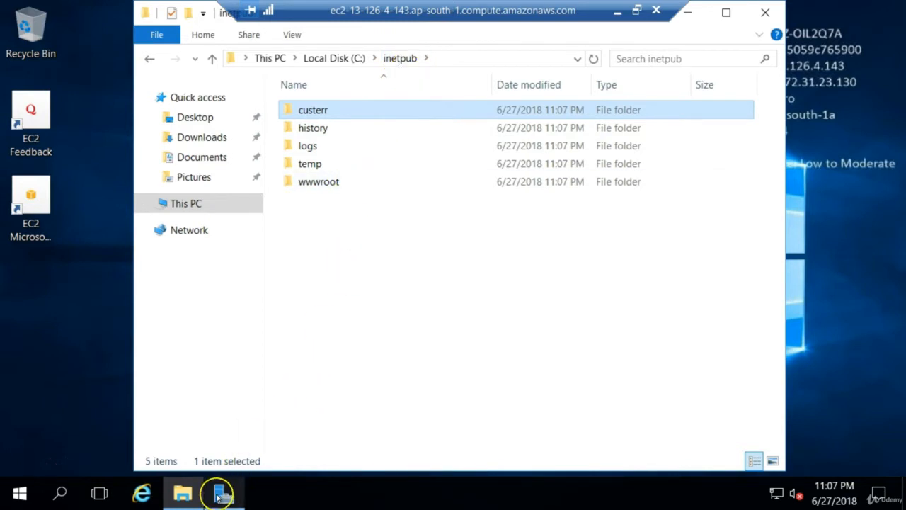
Return to the Add Roles and Features Wizard, and close it together with Server Manager
mouse_move(219, 498)
click(226, 445)
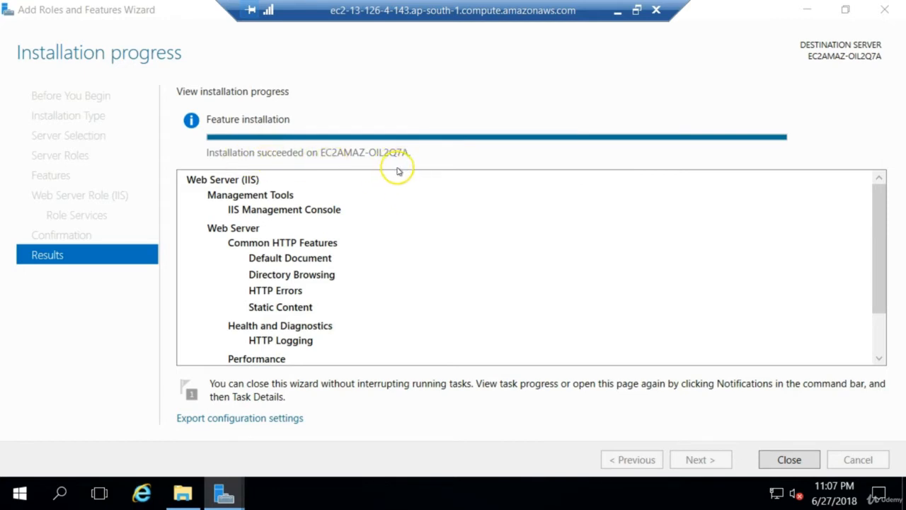
click(804, 465)
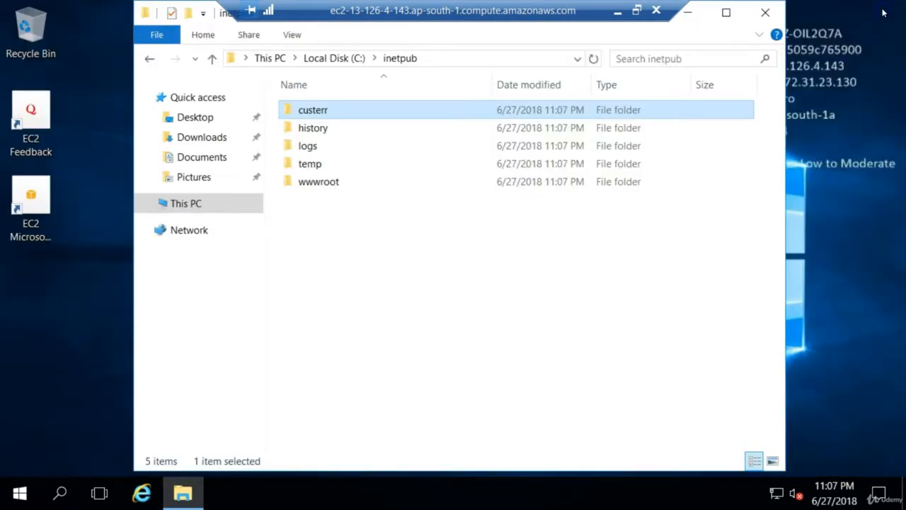
click(885, 9)
View the contents of the wwwroot folder inside inetpub, and minimize File Explorer
click(402, 64)
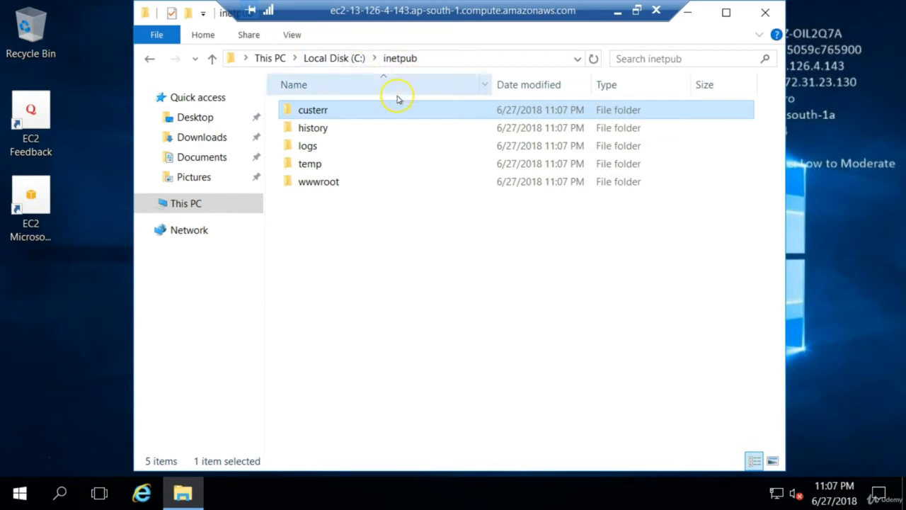
double_click(330, 182)
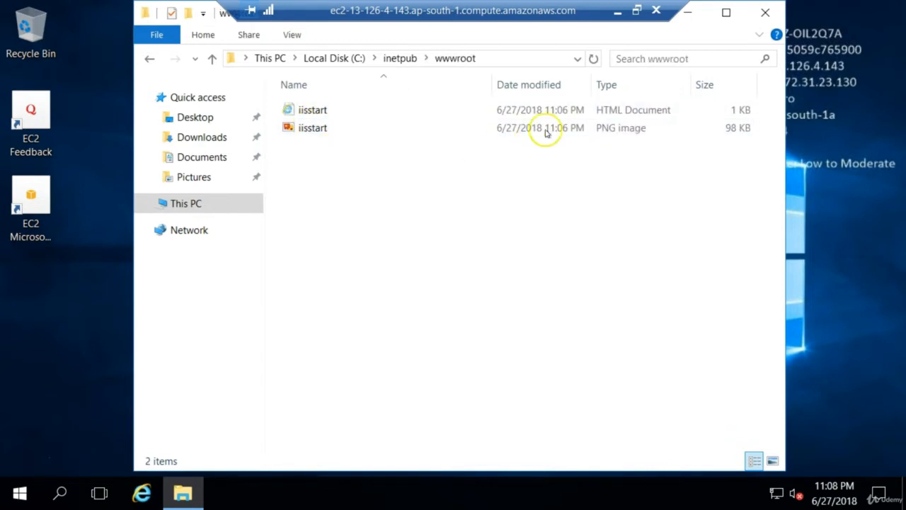
click(688, 13)
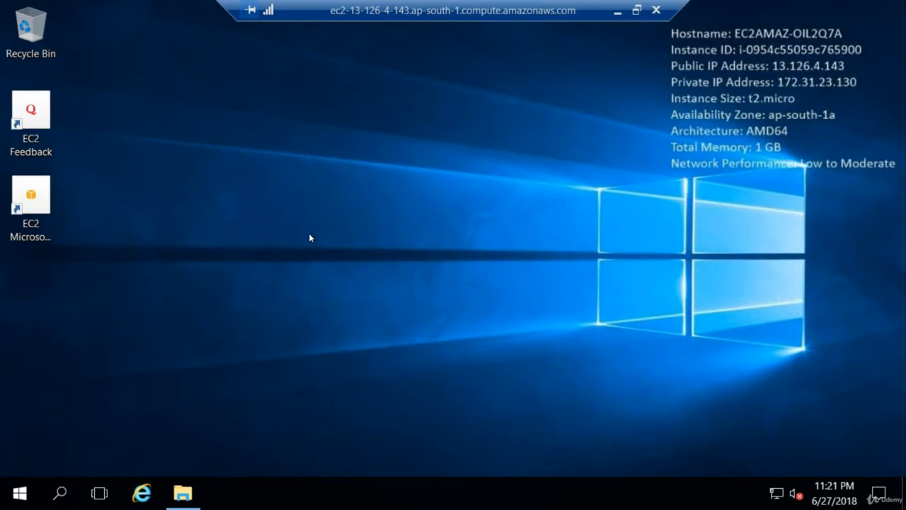
Run inetmgr to open IIS Manager, maximize its window and expand the local server node
key(super+r)
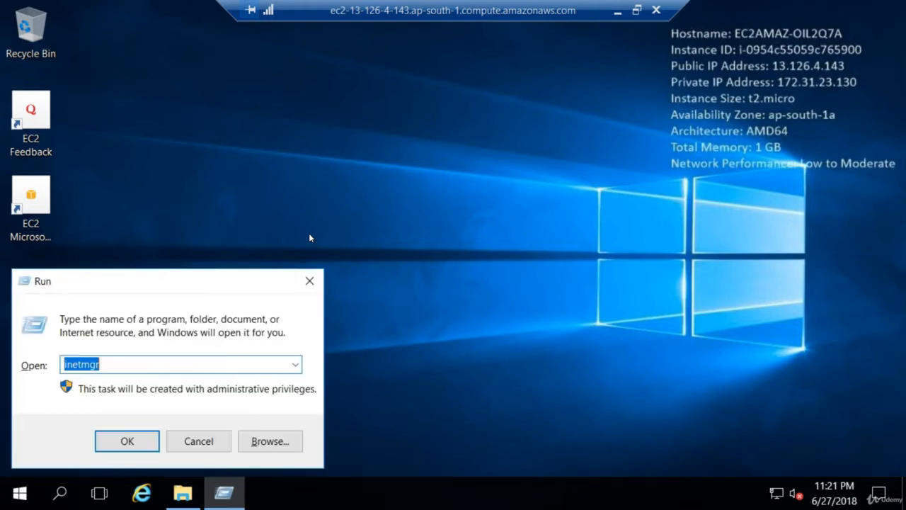
text(i)
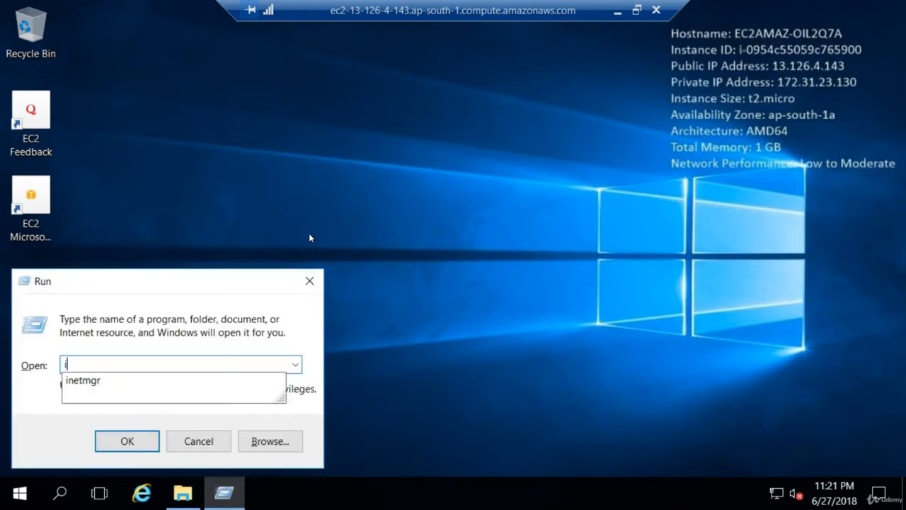
text(netmgr)
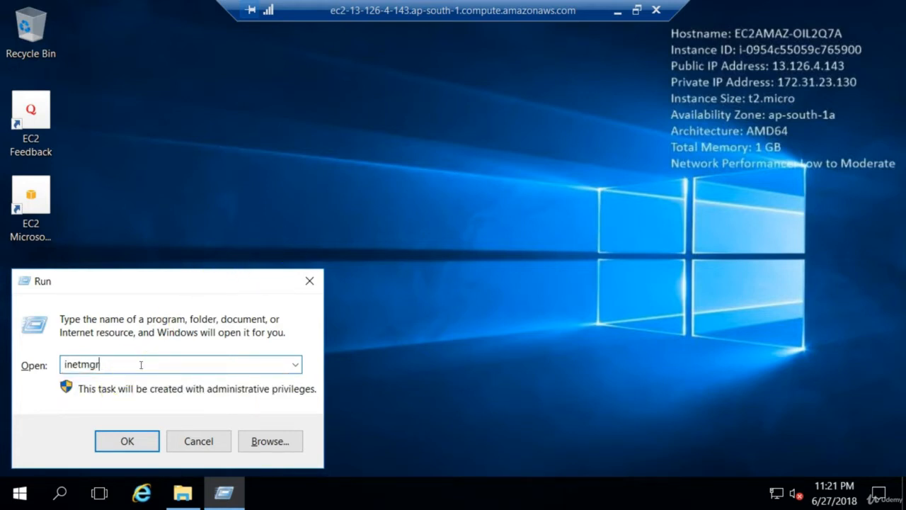
click(125, 441)
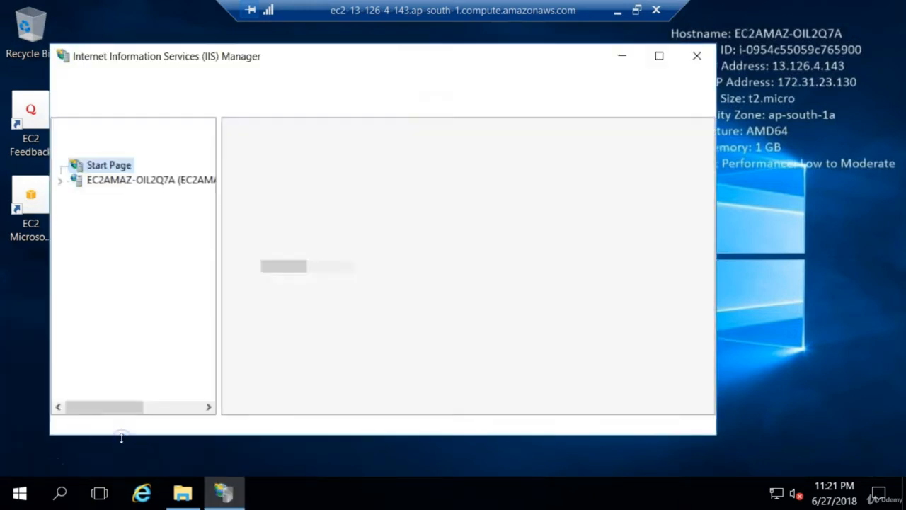
click(657, 56)
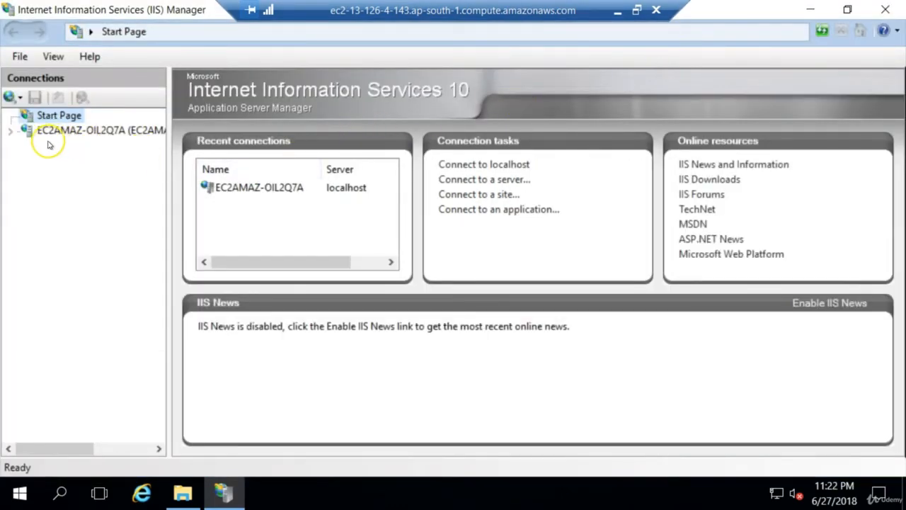
click(11, 132)
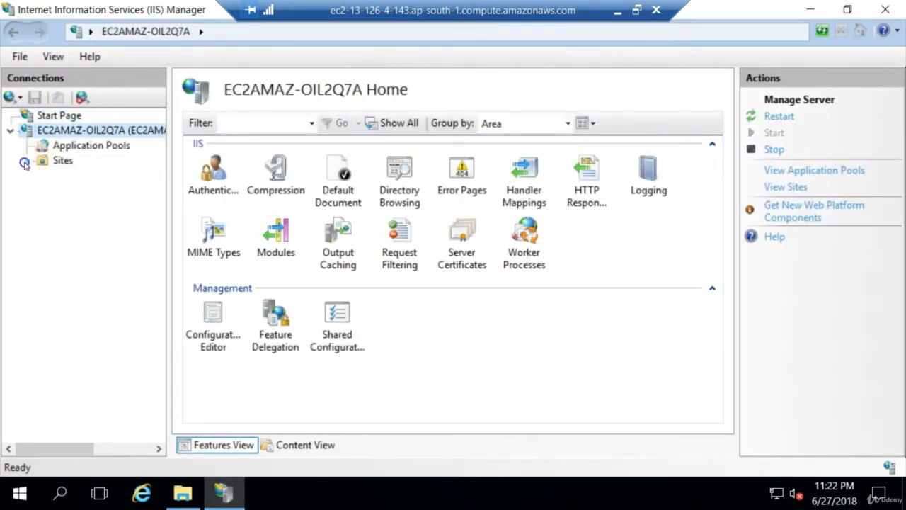
Expand the Sites node, select Default Web Site, and look through its website management options
click(25, 162)
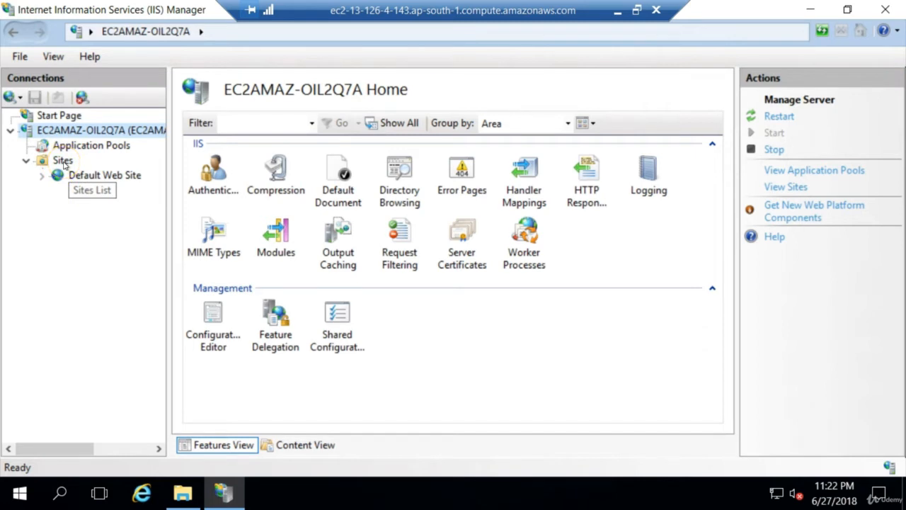
click(105, 176)
right_click(104, 177)
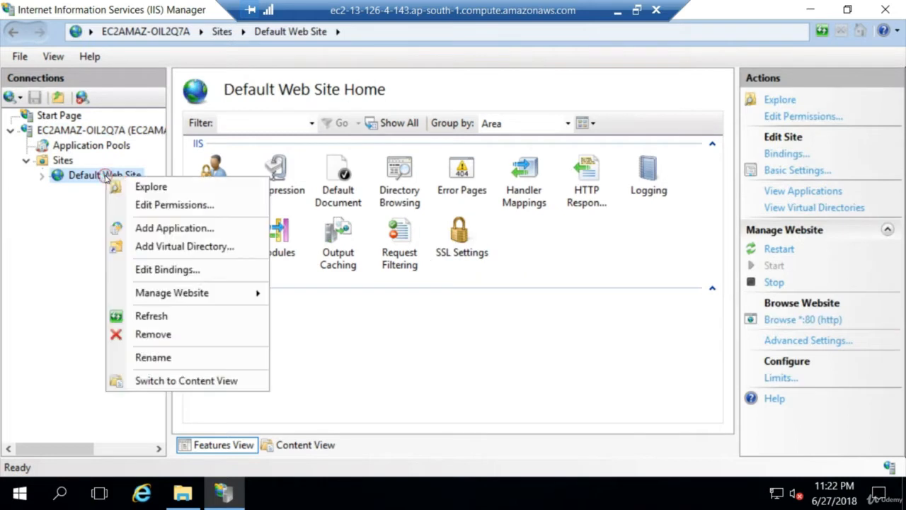
click(200, 291)
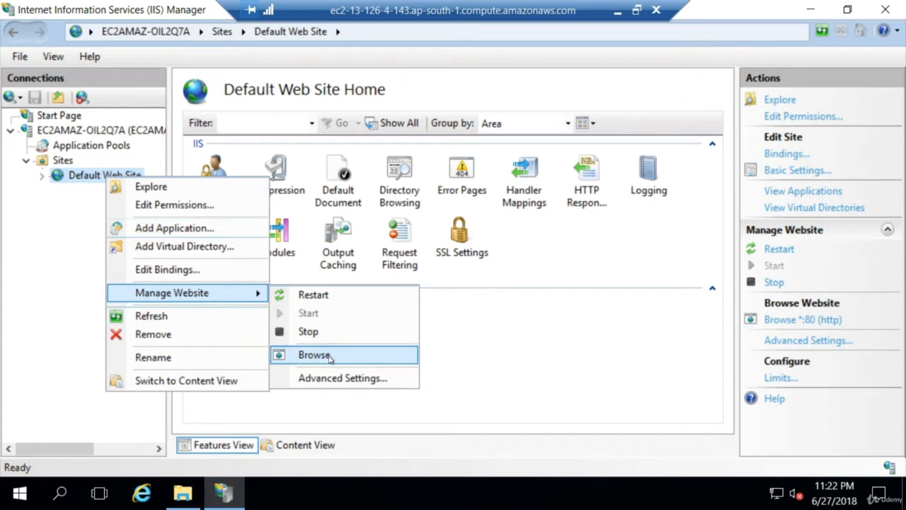
click(505, 354)
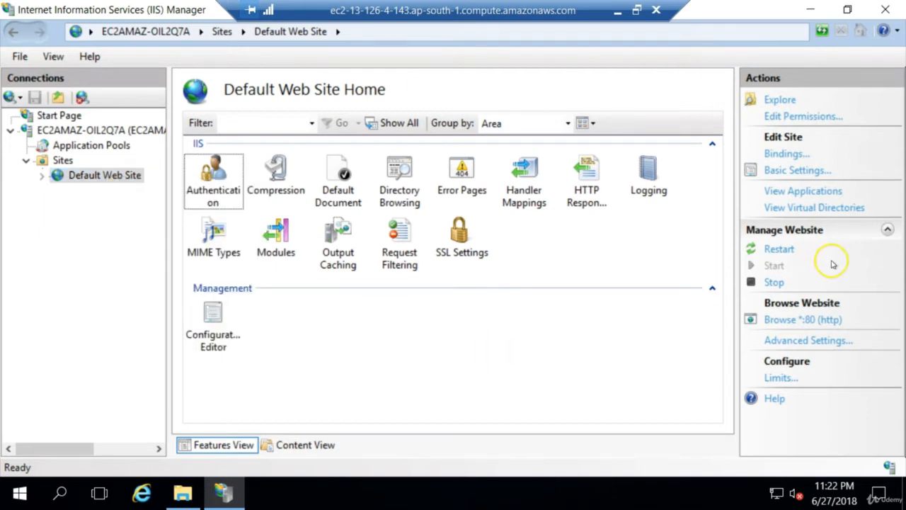
Browse Default Web Site over HTTP on port 80 and view its start page in Internet Explorer
click(807, 320)
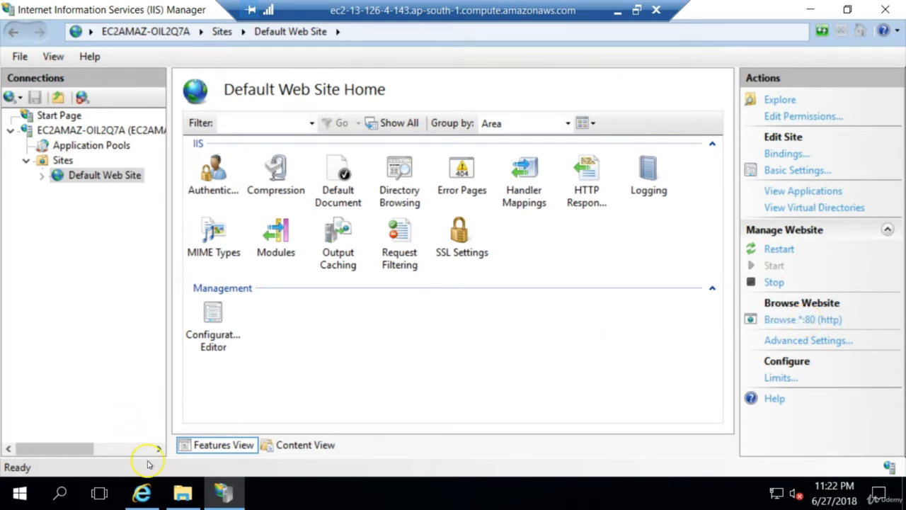
mouse_move(143, 487)
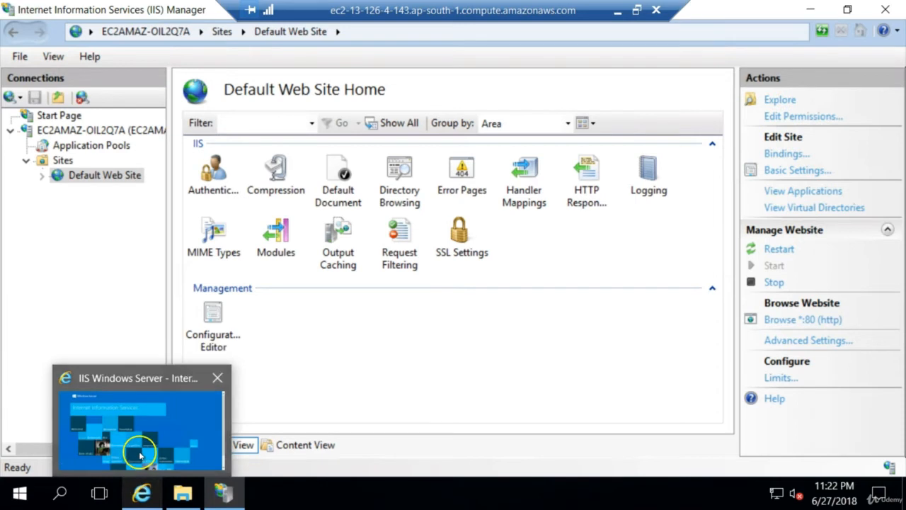
click(140, 452)
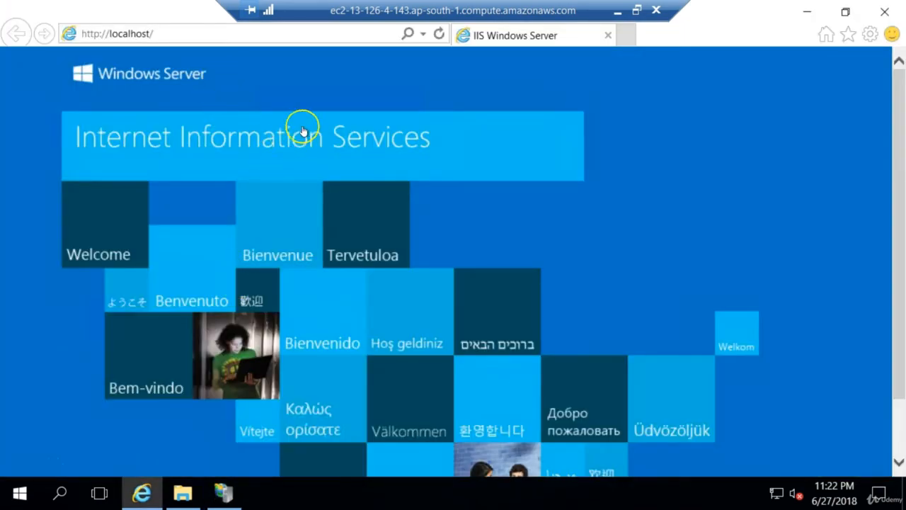
click(342, 132)
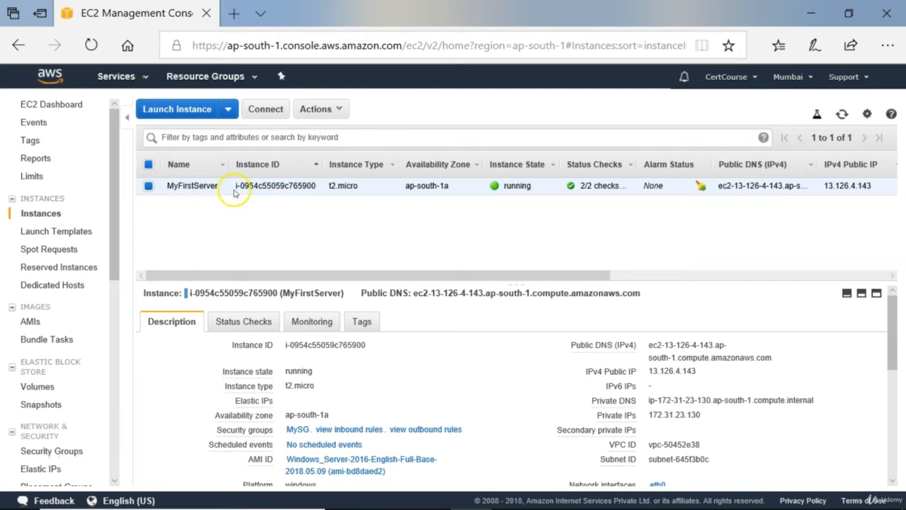
Copy the Public DNS (IPv4) of the MyFirstServer instance from the EC2 console and load that address in Chrome
mouse_move(194, 190)
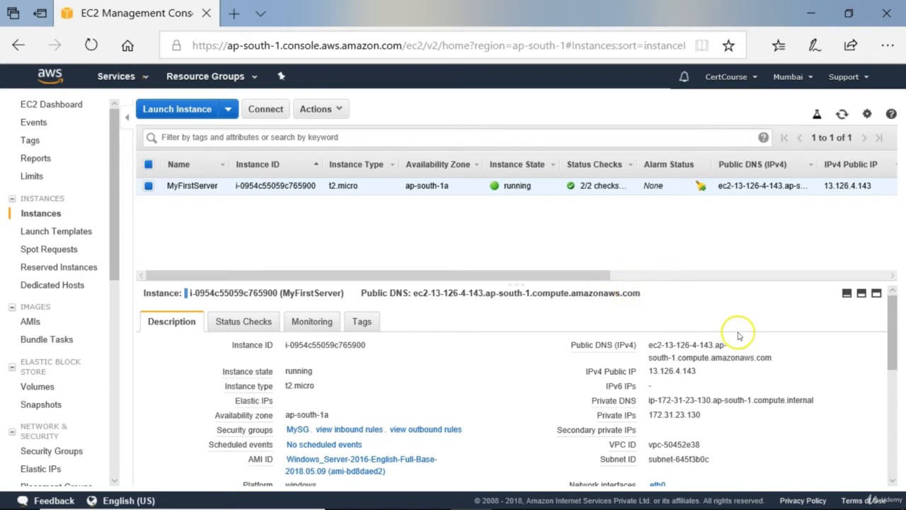
mouse_move(783, 358)
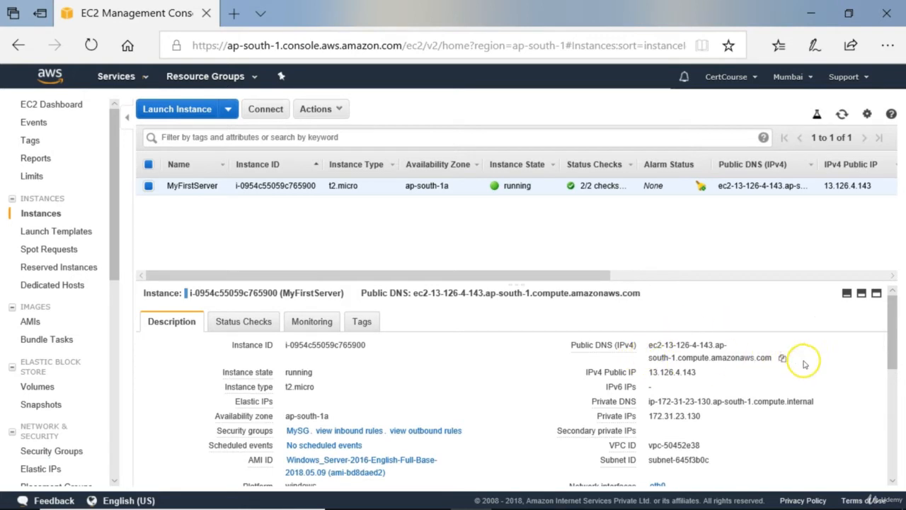
click(783, 359)
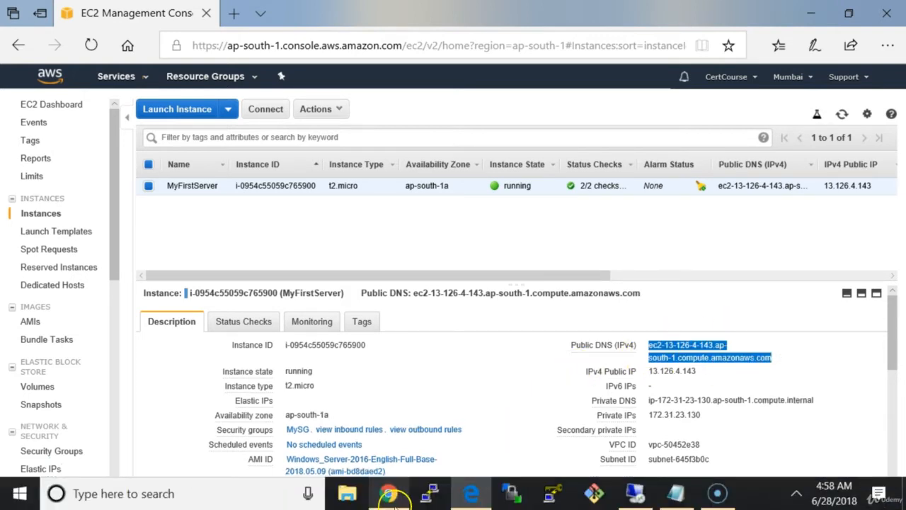
click(391, 496)
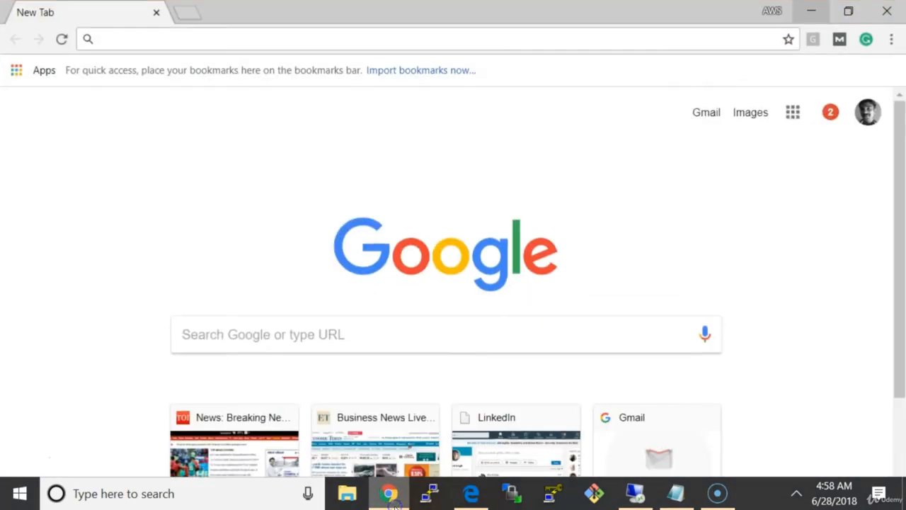
click(194, 38)
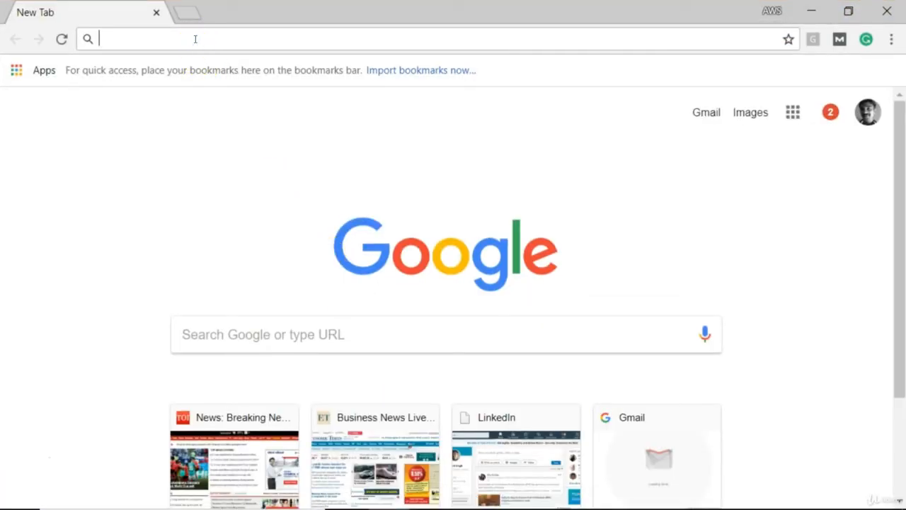
key(ctrl+v)
key(Return)
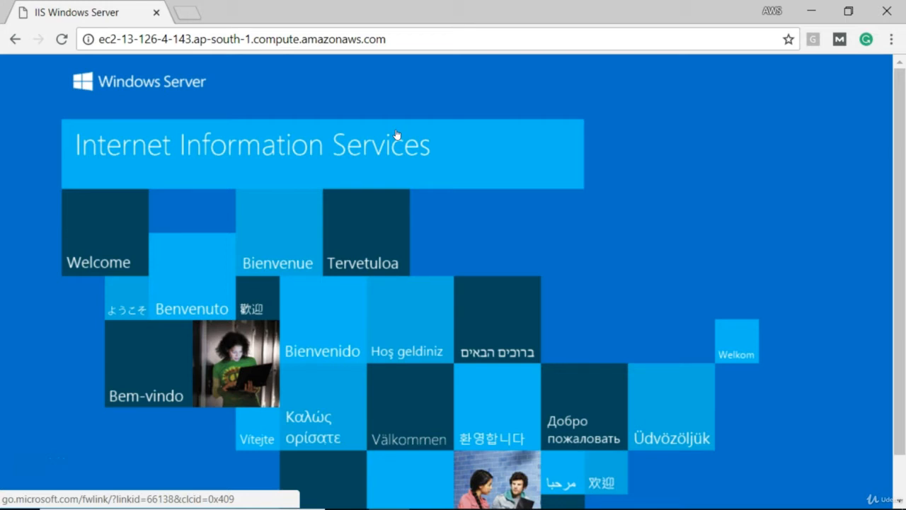
click(394, 39)
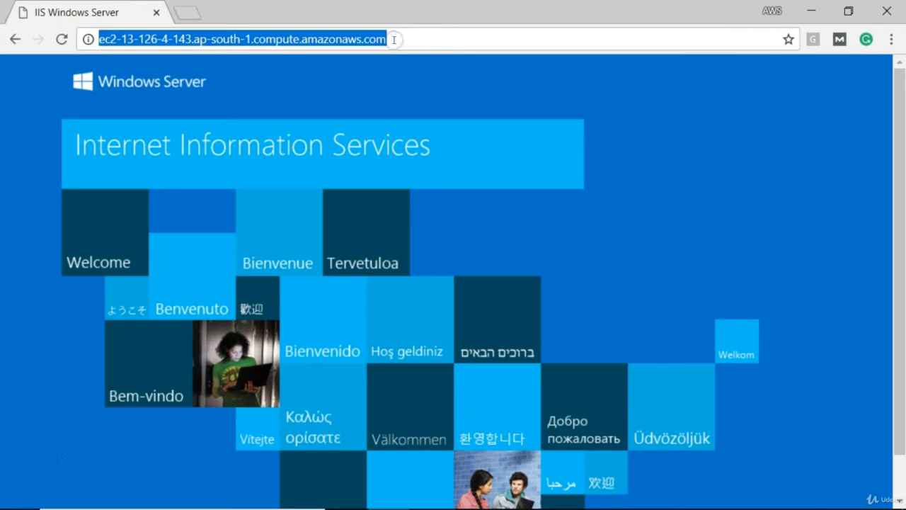
click(394, 38)
key(BackSpace)
key(BackSpace)
key(BackSpace)
key(BackSpace)
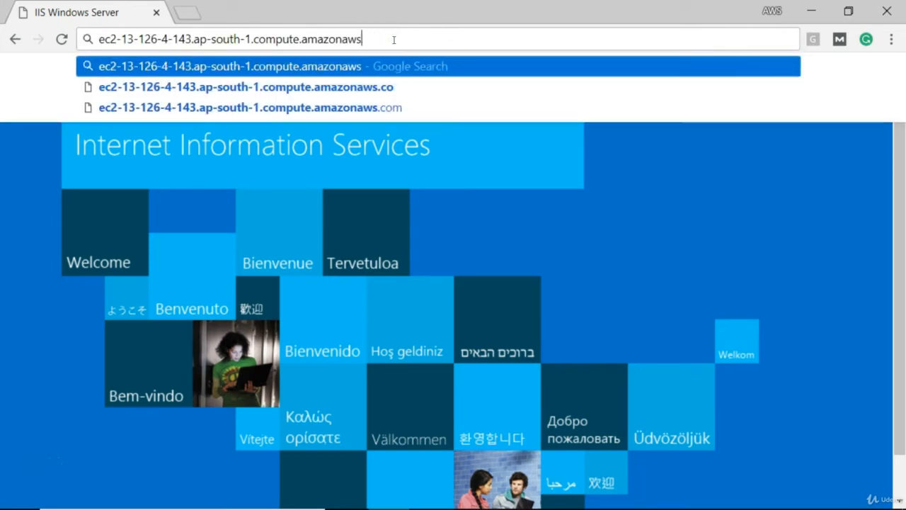
key(BackSpace)
key(BackSpace)
key(BackSpace)
key(BackSpace)
key(BackSpace)
key(BackSpace)
key(BackSpace)
key(BackSpace)
key(BackSpace)
key(BackSpace)
key(BackSpace)
key(BackSpace)
key(BackSpace)
key(BackSpace)
key(BackSpace)
key(BackSpace)
key(BackSpace)
key(BackSpace)
key(BackSpace)
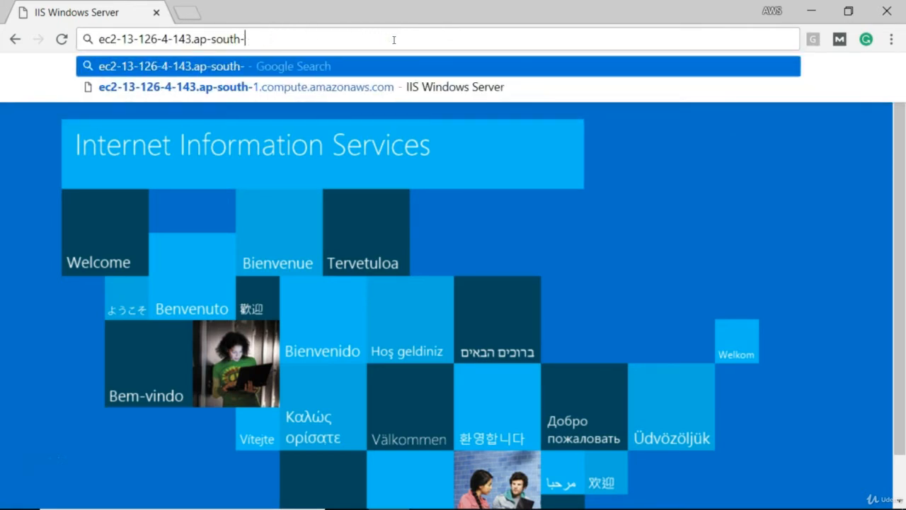
key(BackSpace)
key(BackSpace)
key(BackSpace)
key(BackSpace)
key(BackSpace)
key(BackSpace)
key(BackSpace)
key(BackSpace)
key(BackSpace)
key(BackSpace)
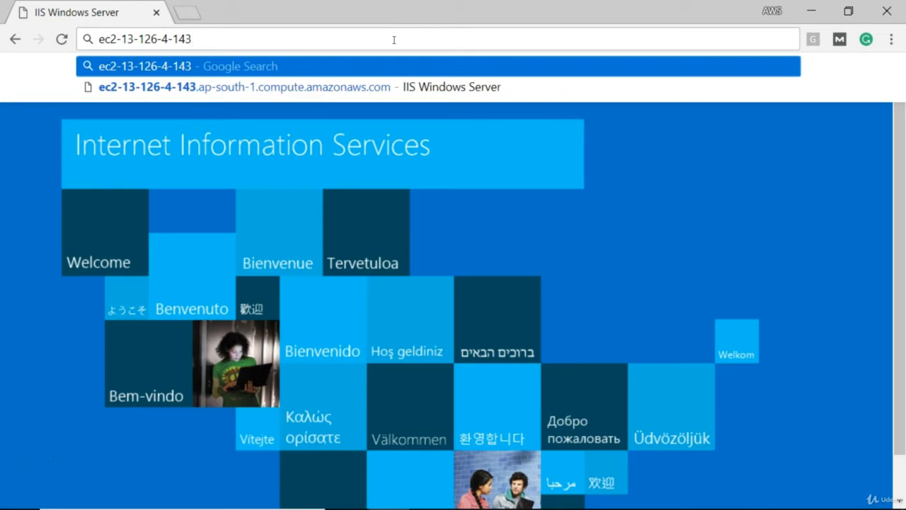
Turn the remaining host name into the public IP address 13.126.4.143 and load it
key(Left)
key(Left)
key(BackSpace)
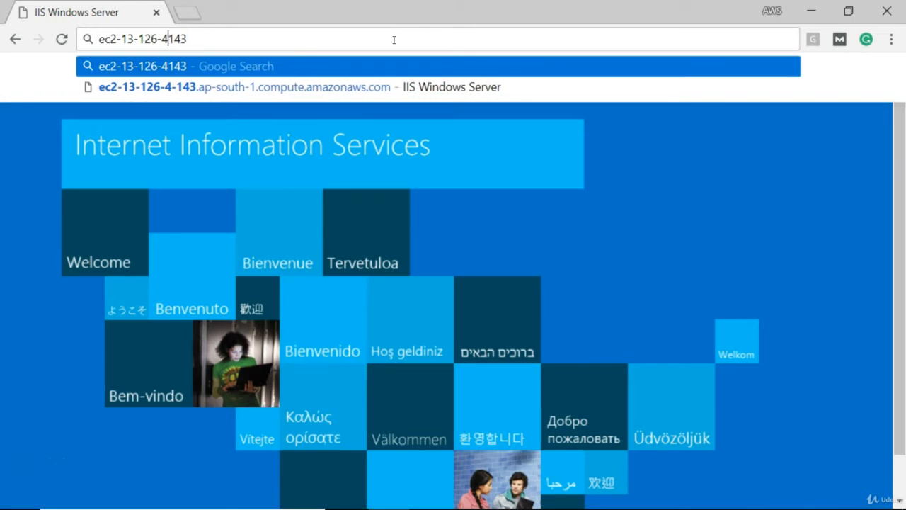
text(.)
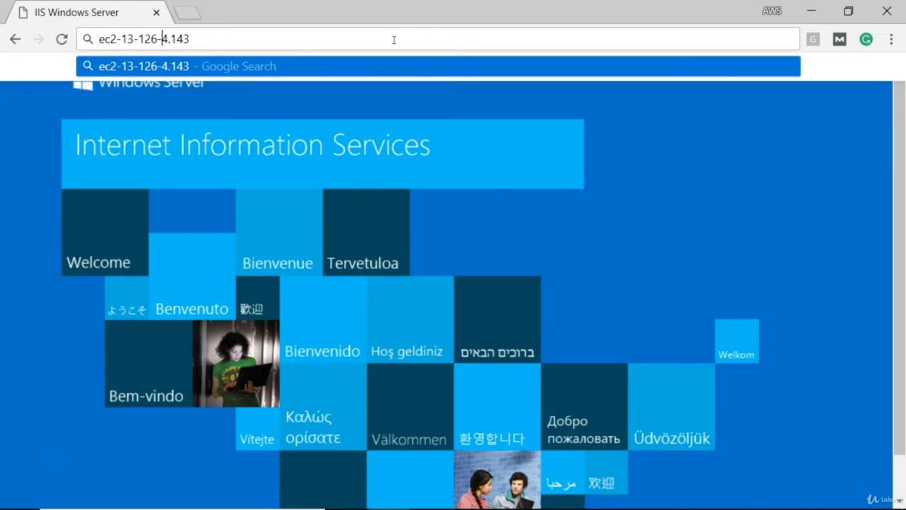
key(Left)
key(Left)
key(BackSpace)
text(.)
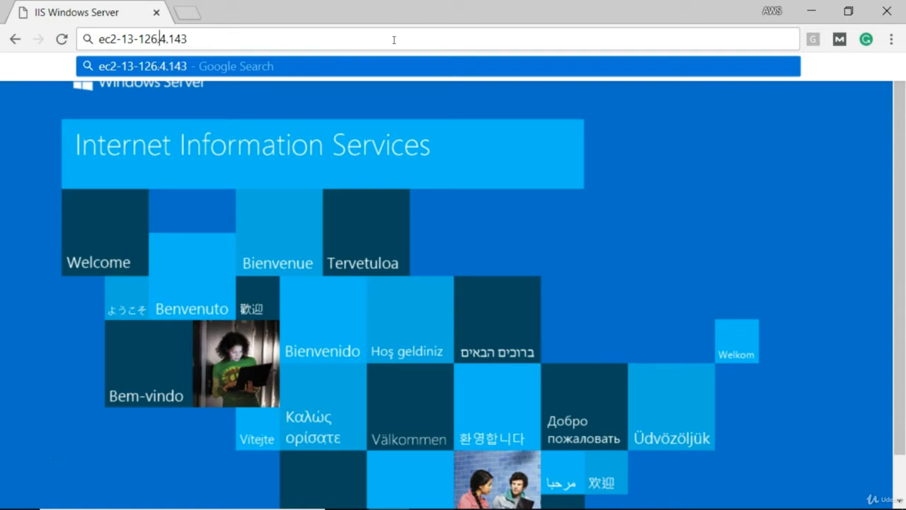
key(BackSpace)
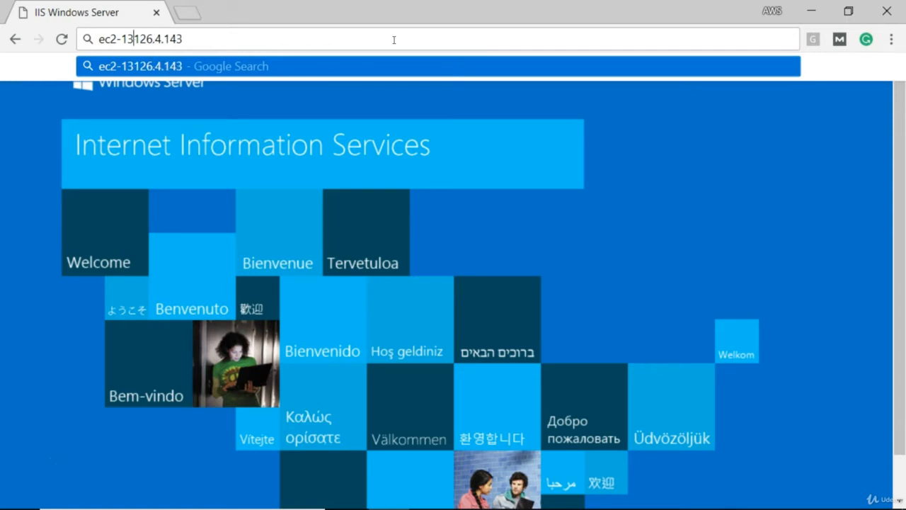
text(.)
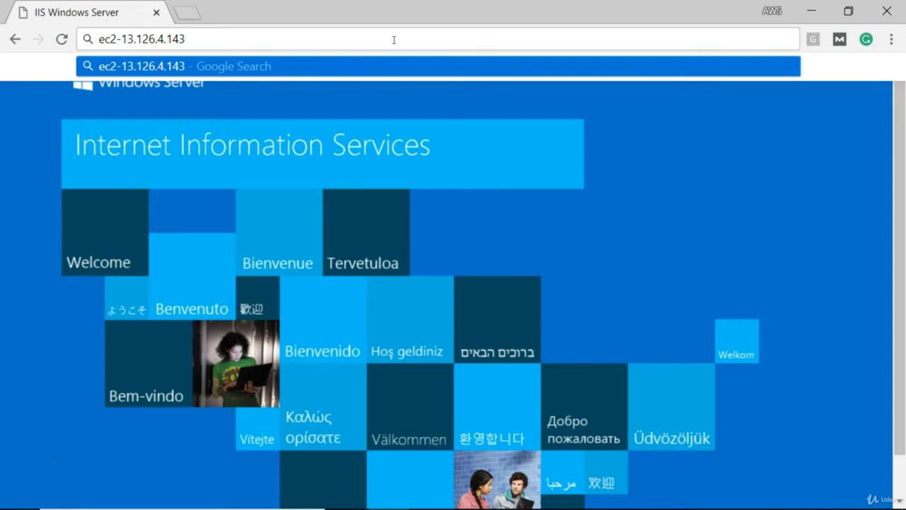
key(BackSpace)
key(BackSpace)
key(BackSpace)
key(BackSpace)
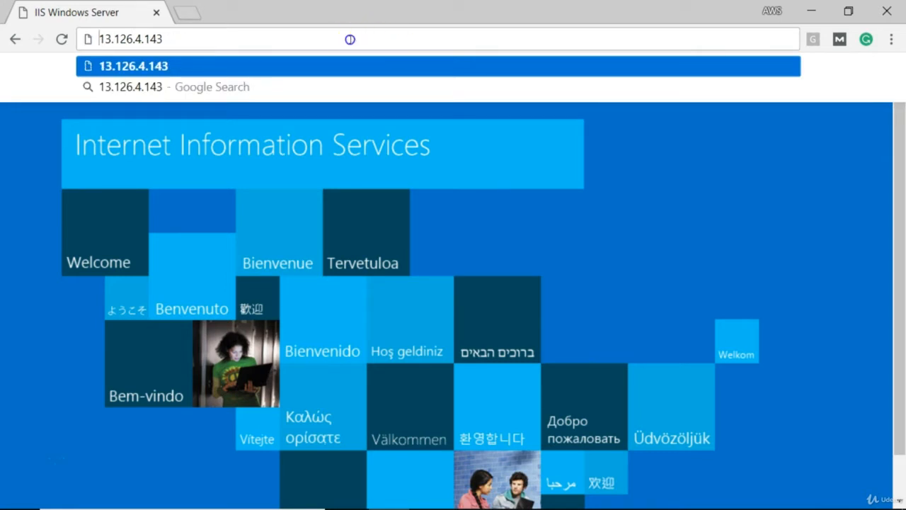
key(Return)
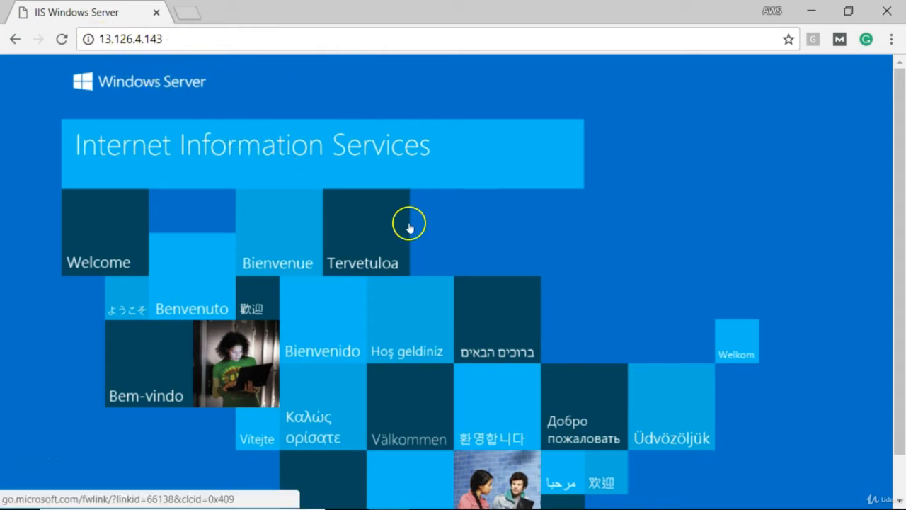
Switch to the EC2 console in Edge and examine the IPv4 Public IP and Public DNS of MyFirstServer
mouse_move(549, 502)
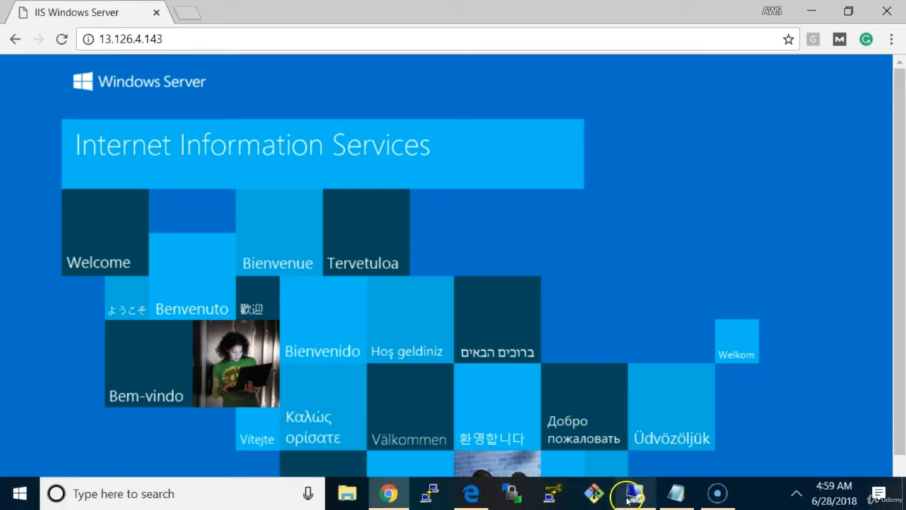
click(470, 493)
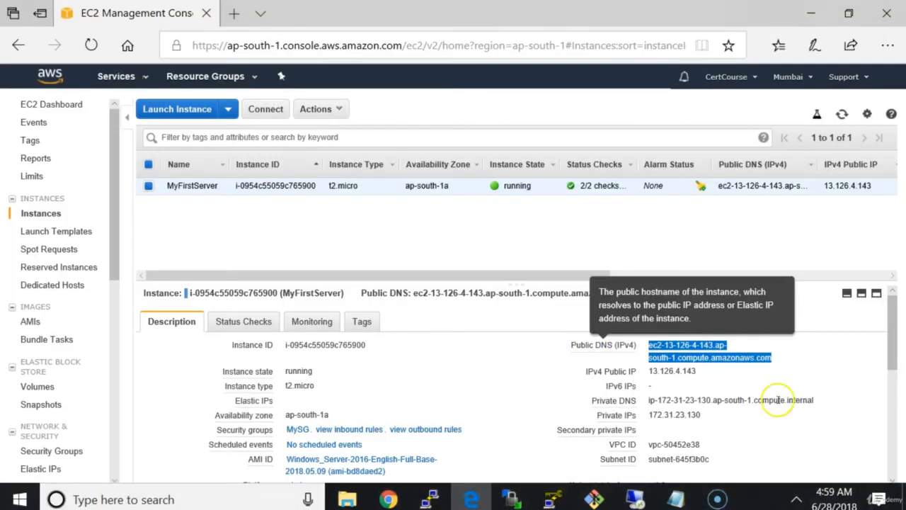
click(724, 377)
mouse_move(670, 379)
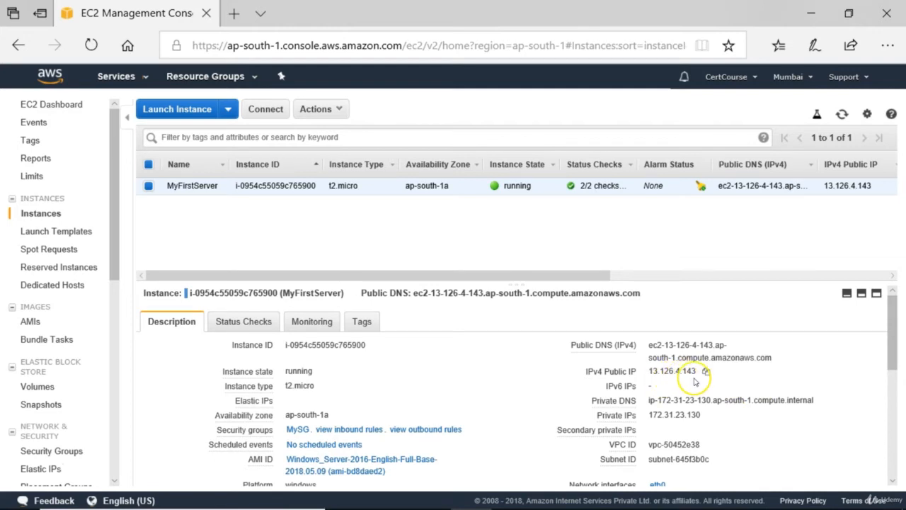
mouse_move(658, 358)
Return to the remote desktop session and bring up the wwwroot folder in File Explorer
mouse_move(659, 506)
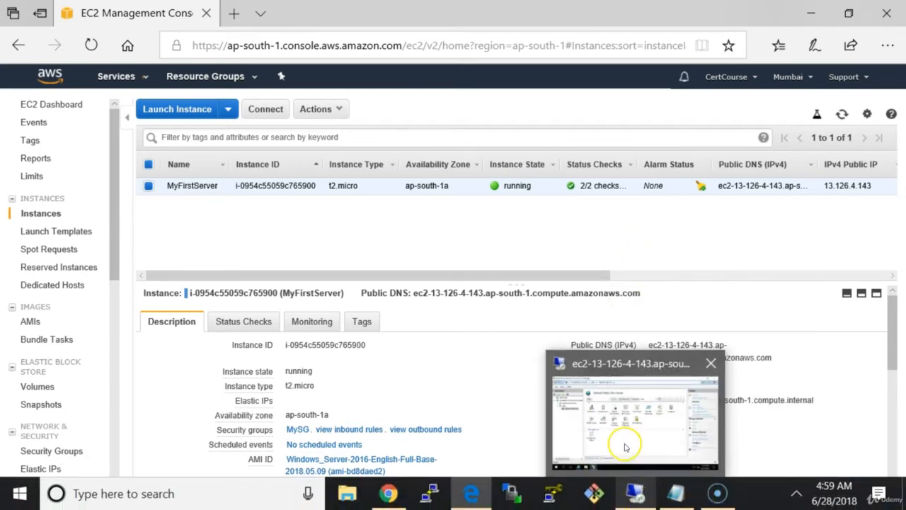
click(625, 443)
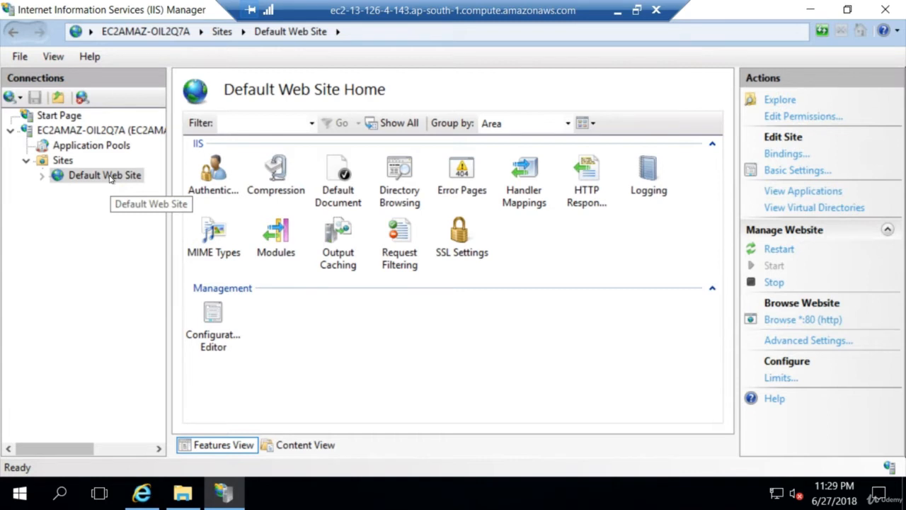
click(186, 496)
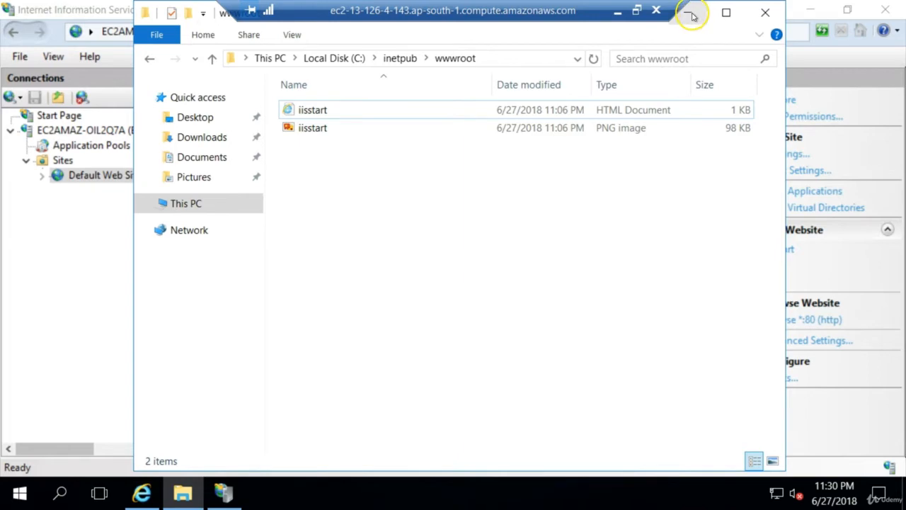
Open the index file from the local computer's desktop in Notepad, review its HTML code, and close it
click(617, 11)
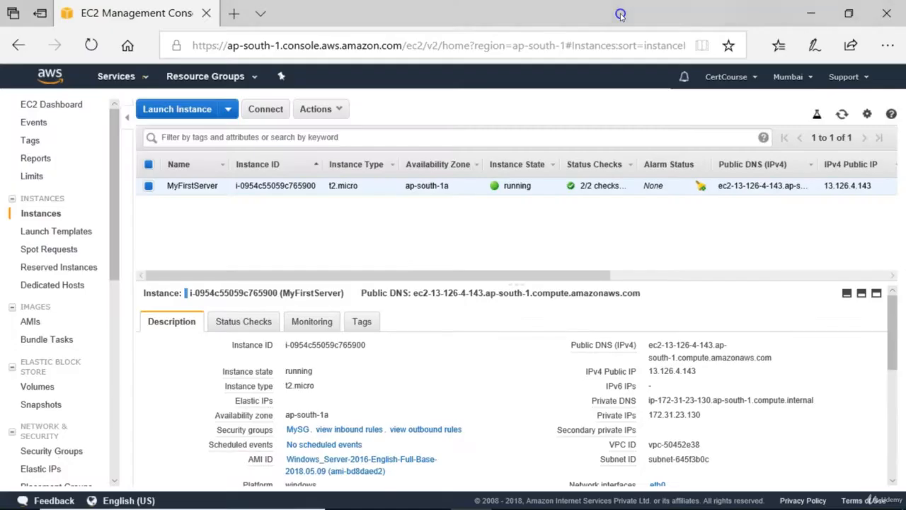
click(813, 14)
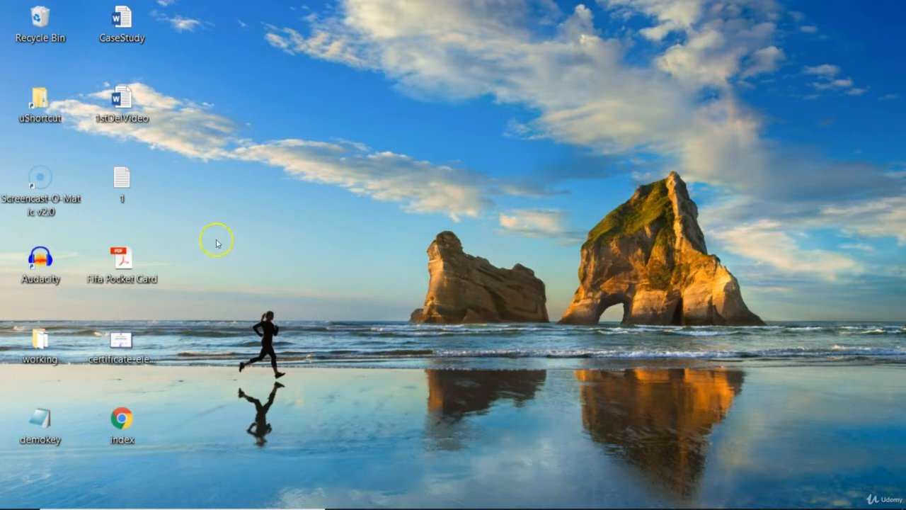
click(126, 418)
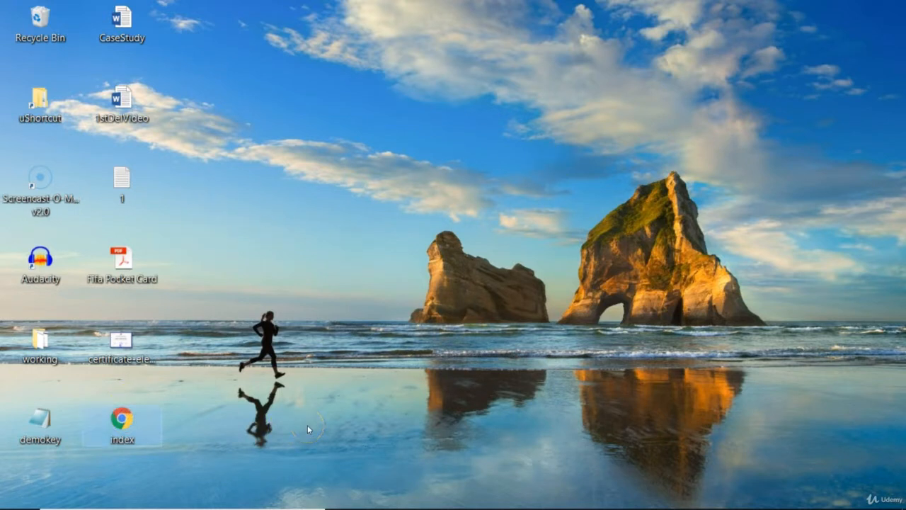
right_click(141, 420)
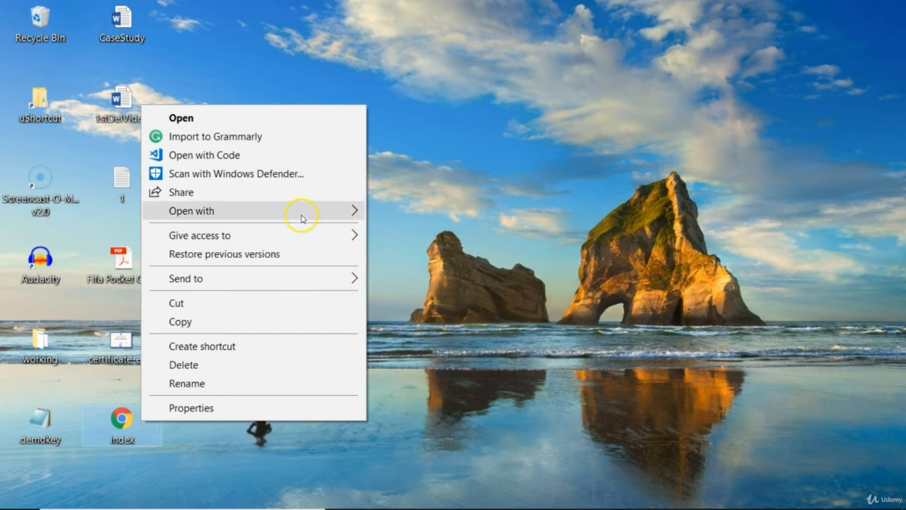
mouse_move(300, 215)
click(429, 289)
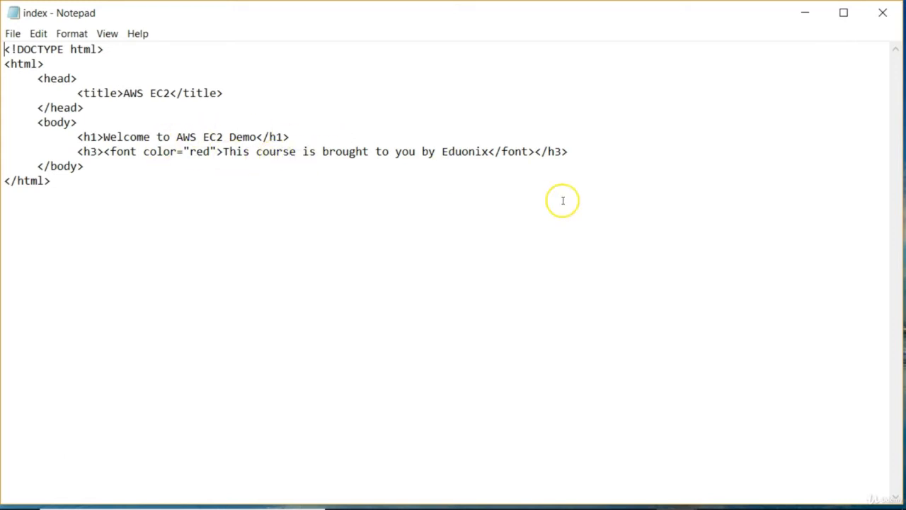
click(883, 13)
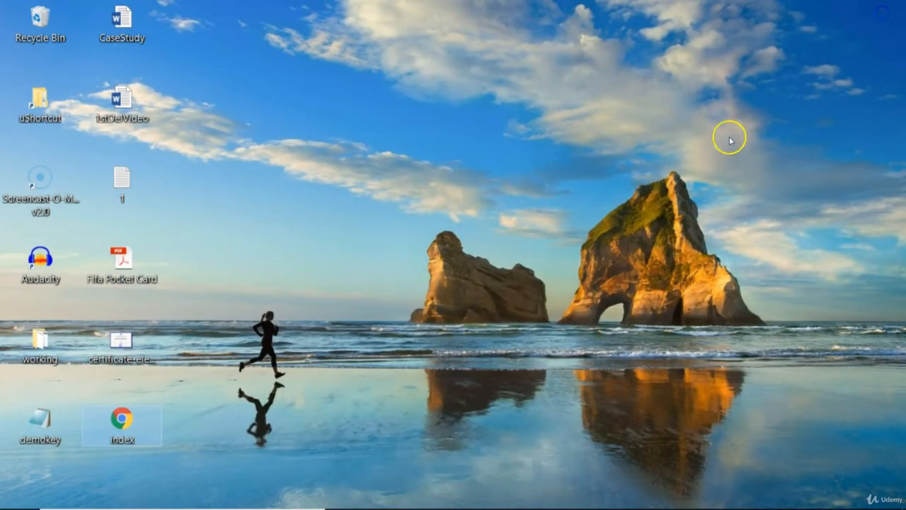
Copy the index file from the local desktop into the wwwroot folder on the remote server
double_click(132, 410)
click(646, 494)
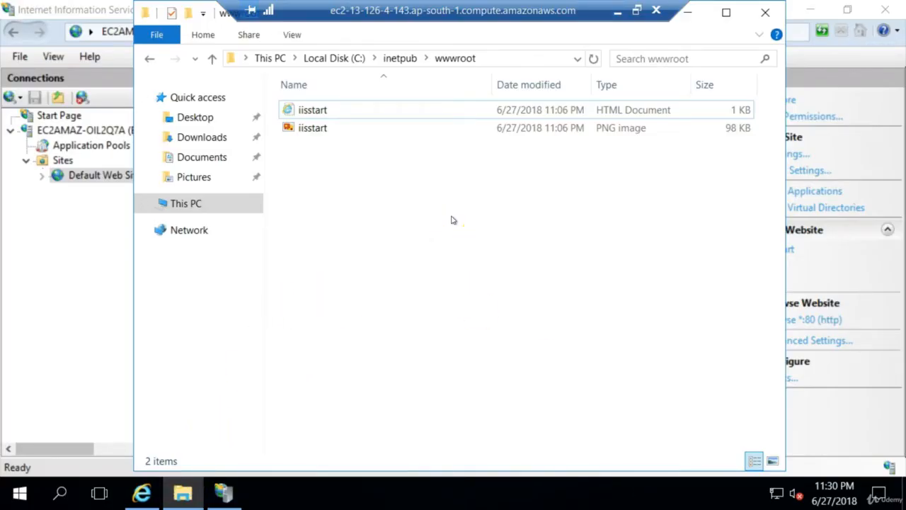
key(ctrl+v)
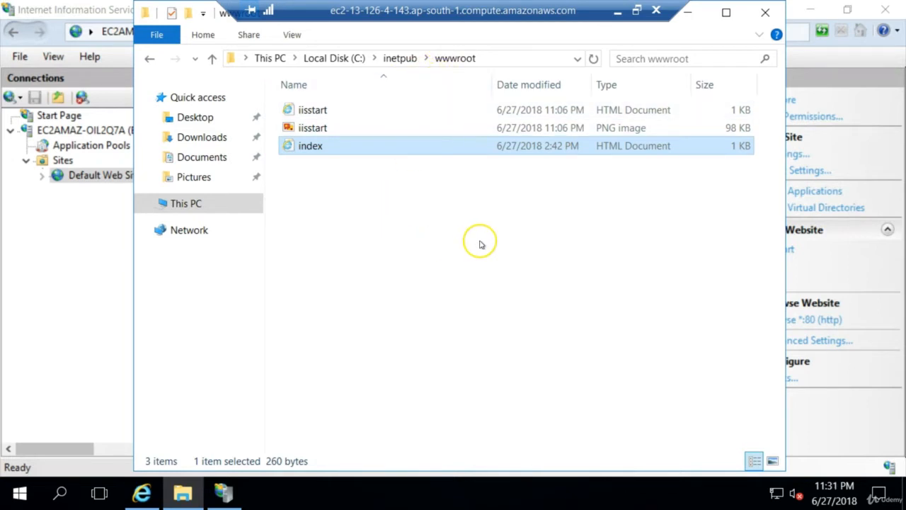
click(691, 15)
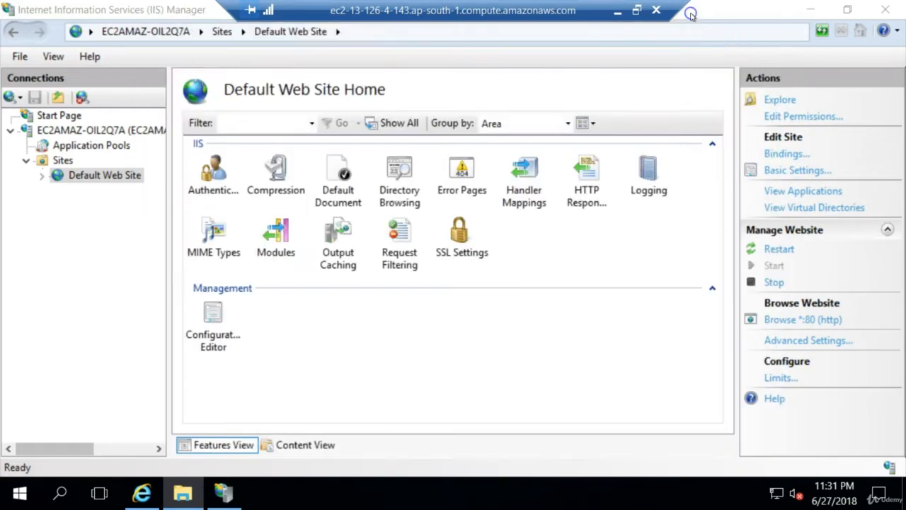
Switch to Chrome on the local computer and load 13.126.4.143 again to check the custom index page
click(618, 12)
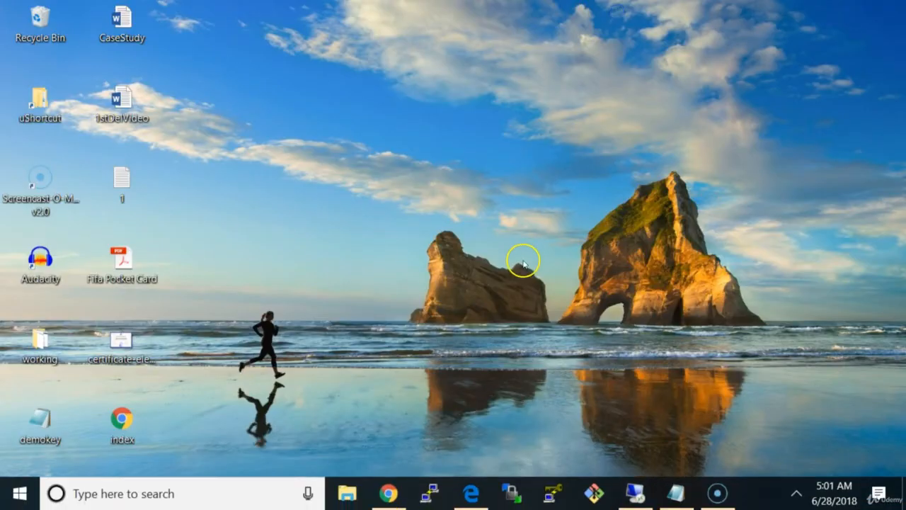
click(382, 496)
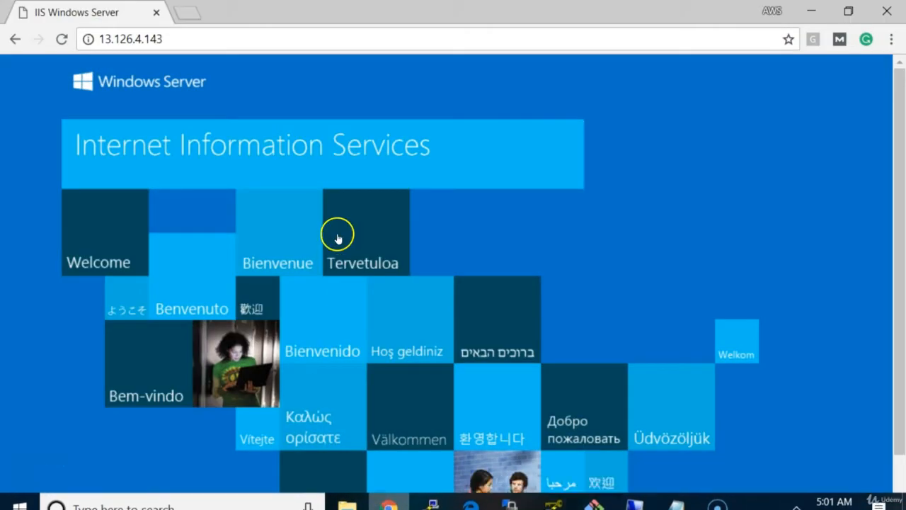
click(208, 38)
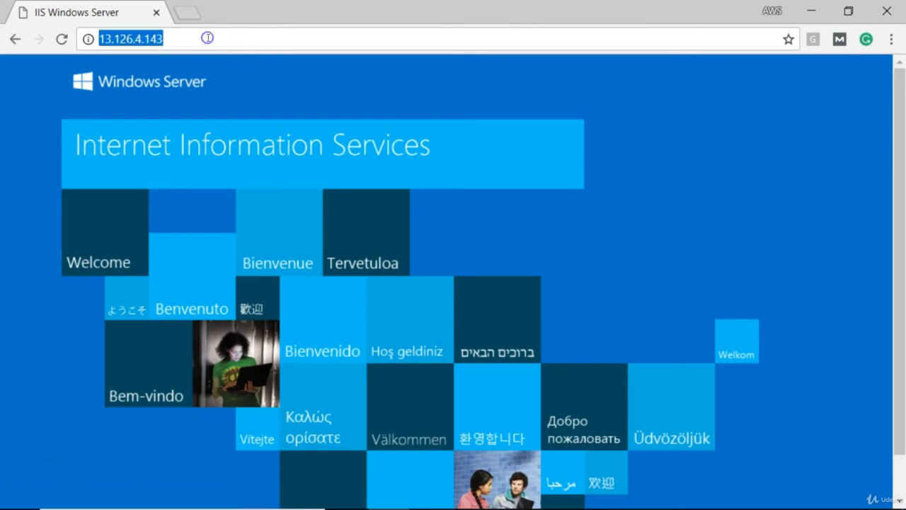
click(209, 38)
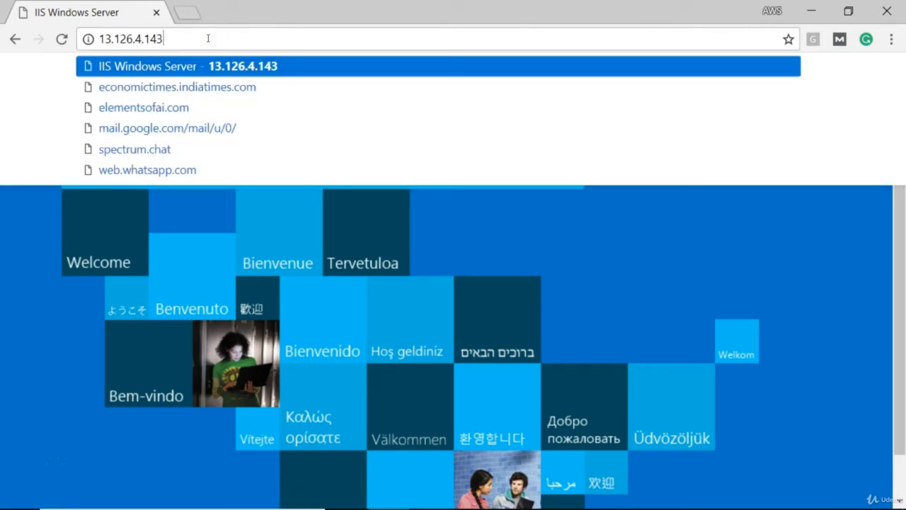
text(/)
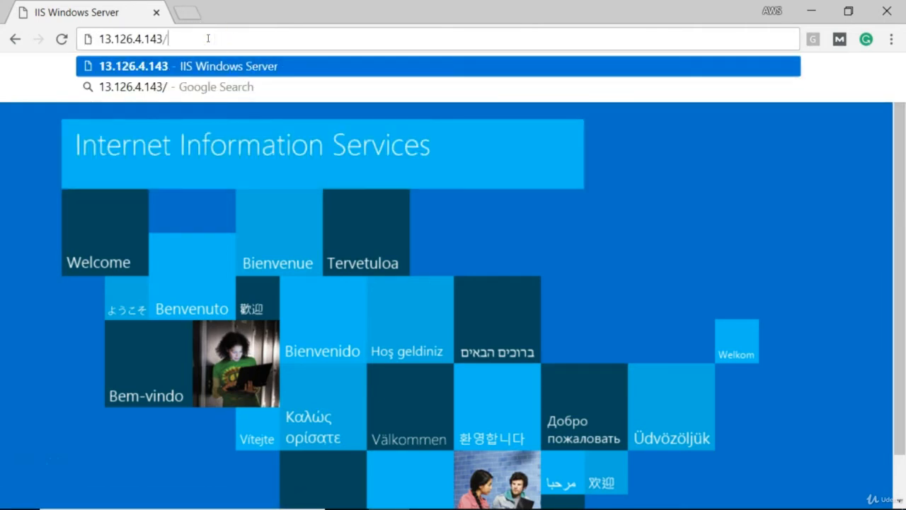
key(BackSpace)
key(Return)
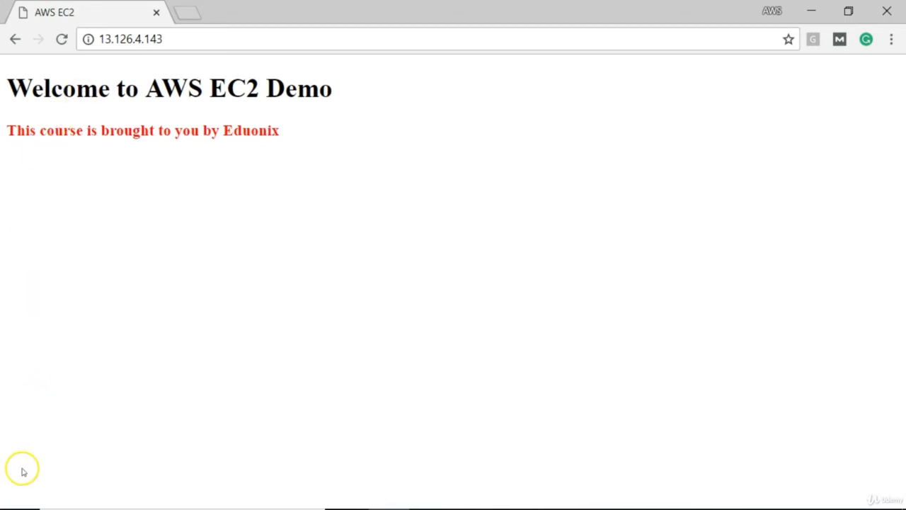
Return to the remote desktop session and show the Sites list in IIS Manager
key(alt+Tab)
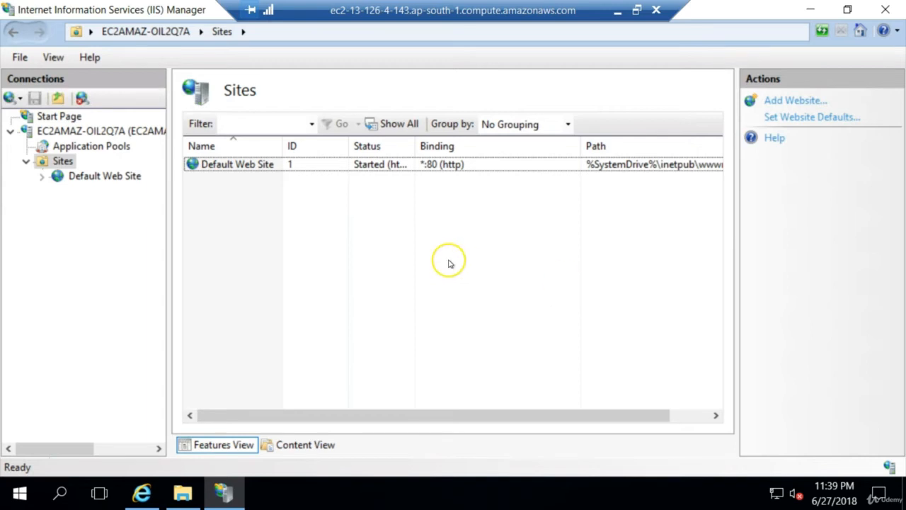
right_click(68, 163)
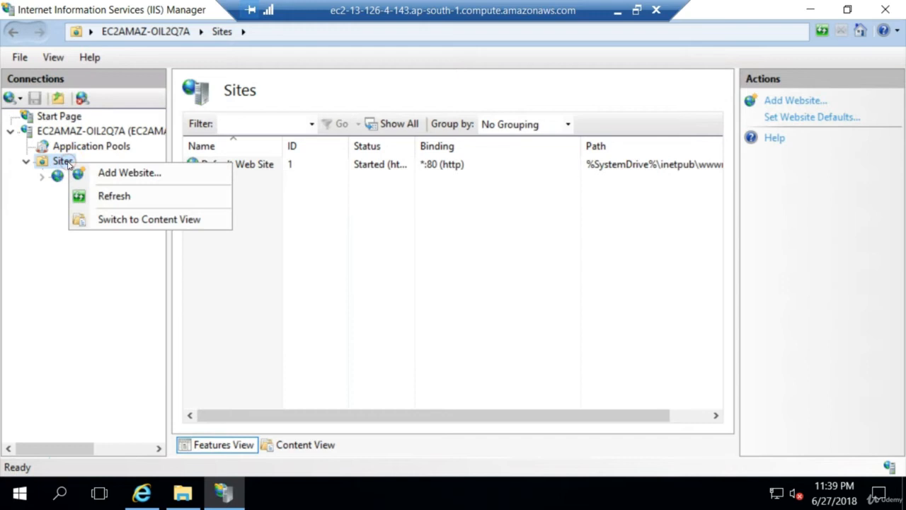
click(146, 173)
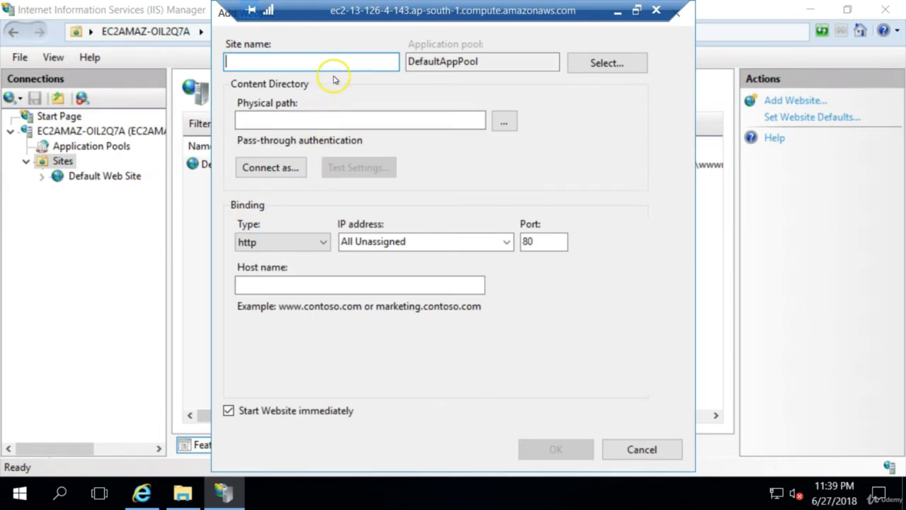
text(M)
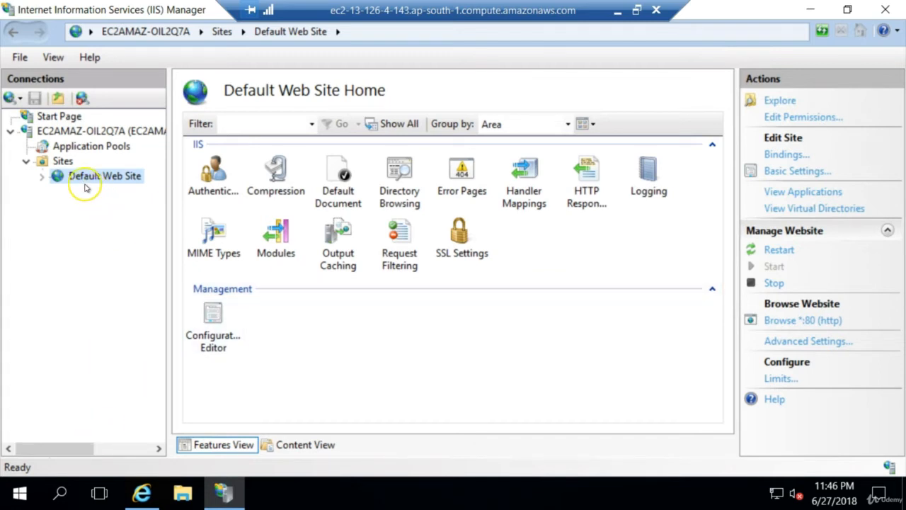
Select Sites in IIS Manager, and open the inetpub folder on Local Disk (C:) in File Explorer
click(63, 162)
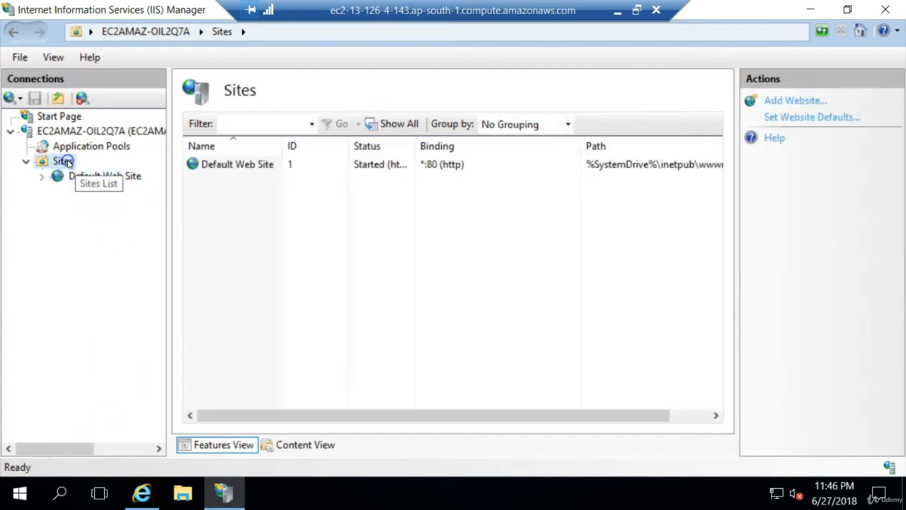
click(182, 496)
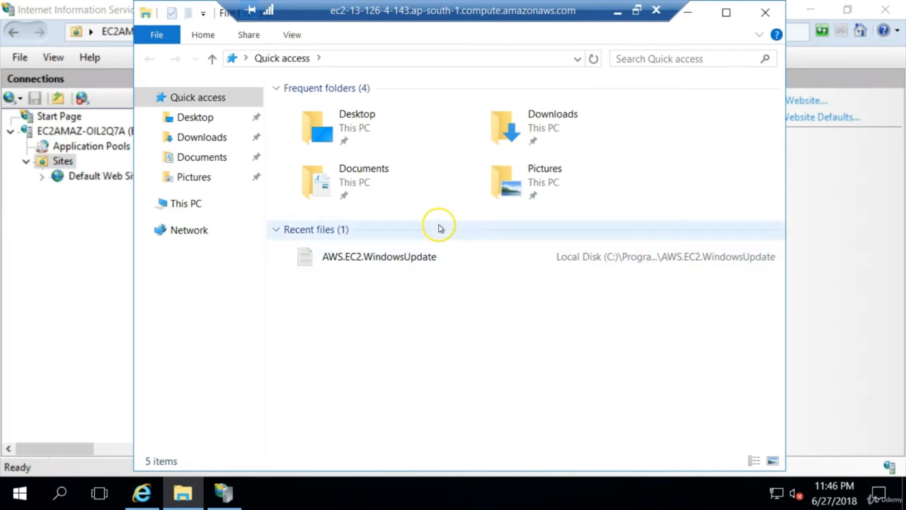
click(217, 205)
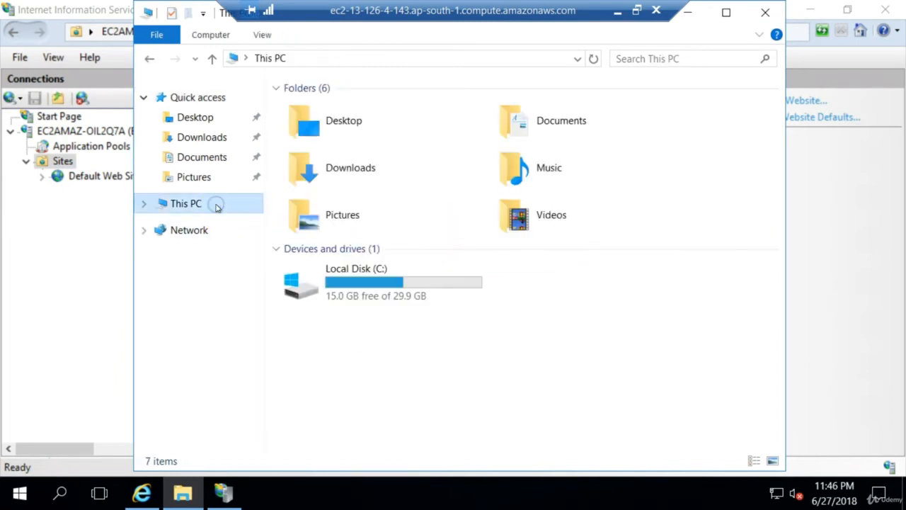
click(354, 269)
double_click(353, 269)
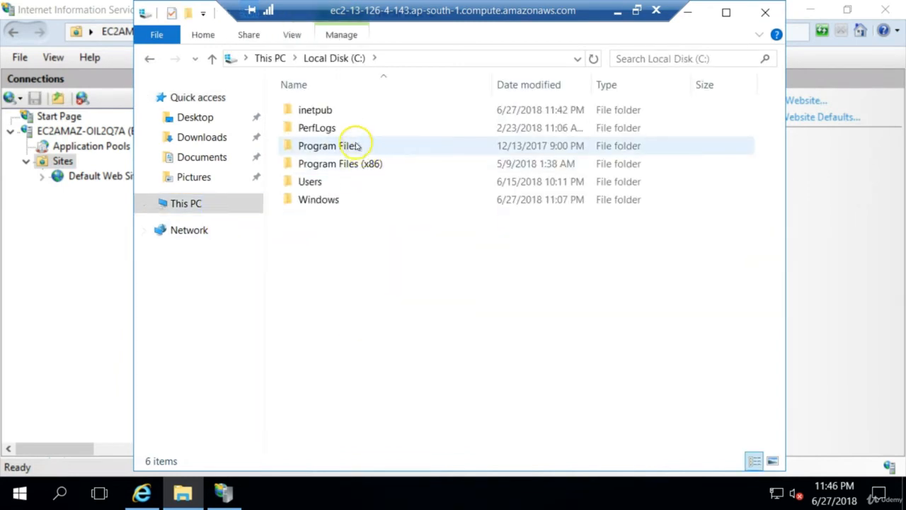
click(346, 111)
double_click(346, 111)
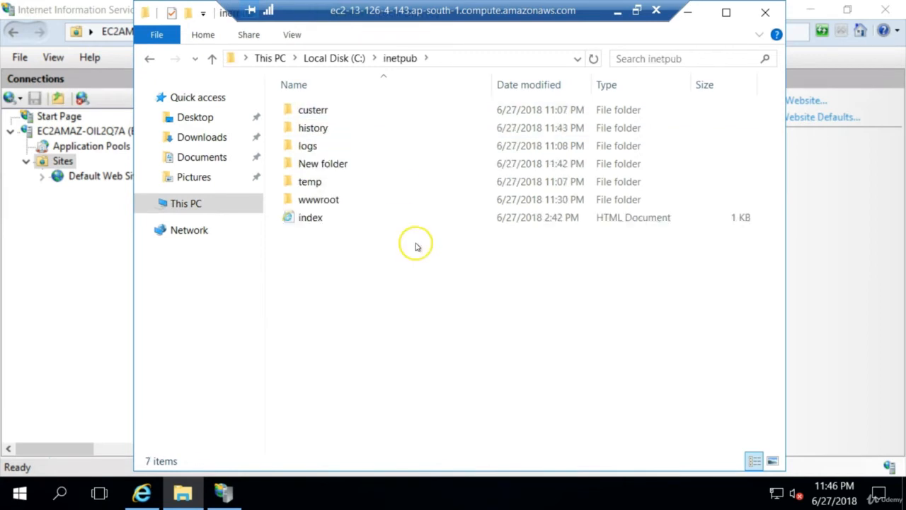
Create a new folder named MyFirstSite inside the inetpub folder
right_click(351, 282)
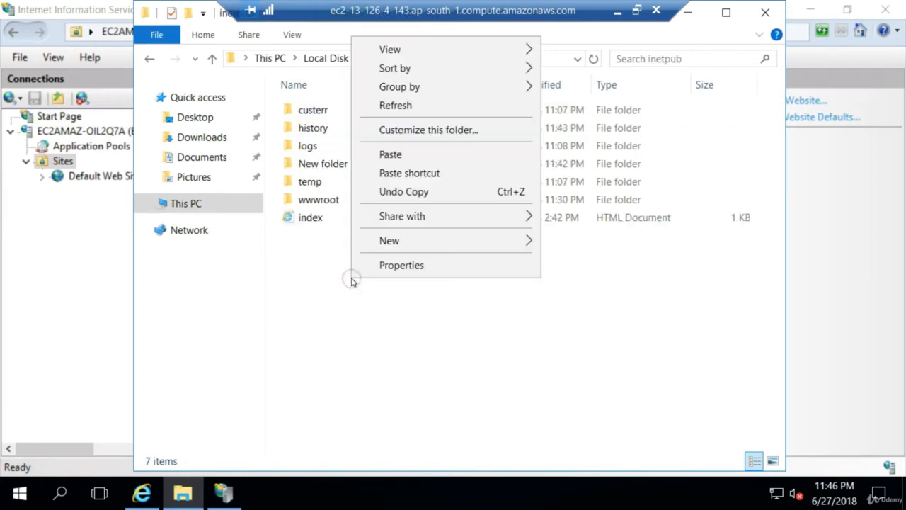
mouse_move(463, 246)
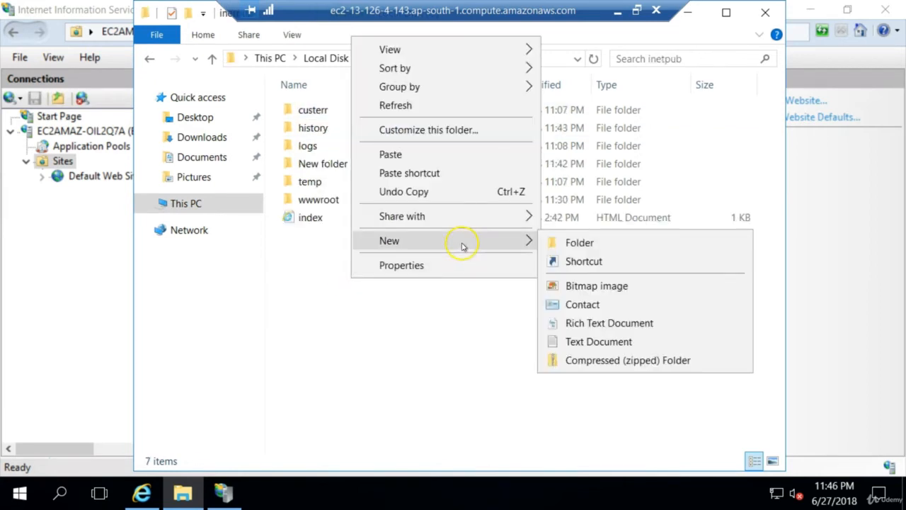
click(579, 243)
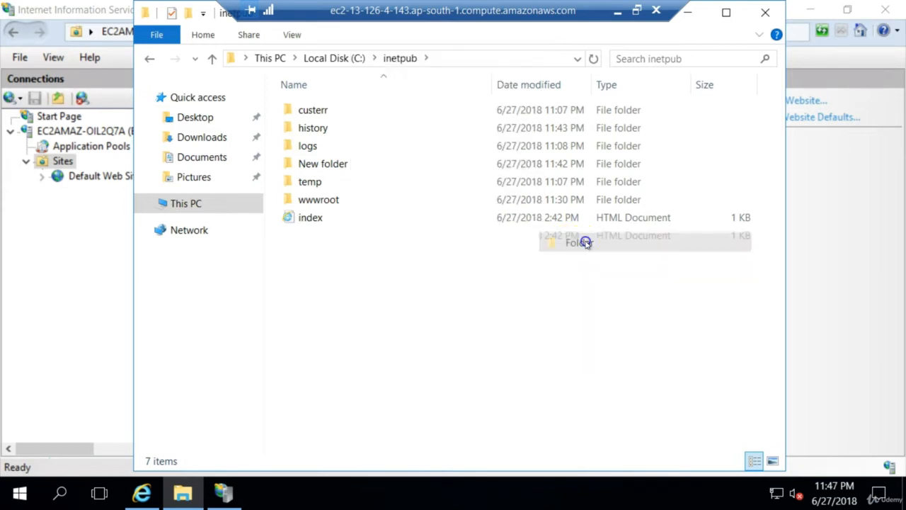
text(M)
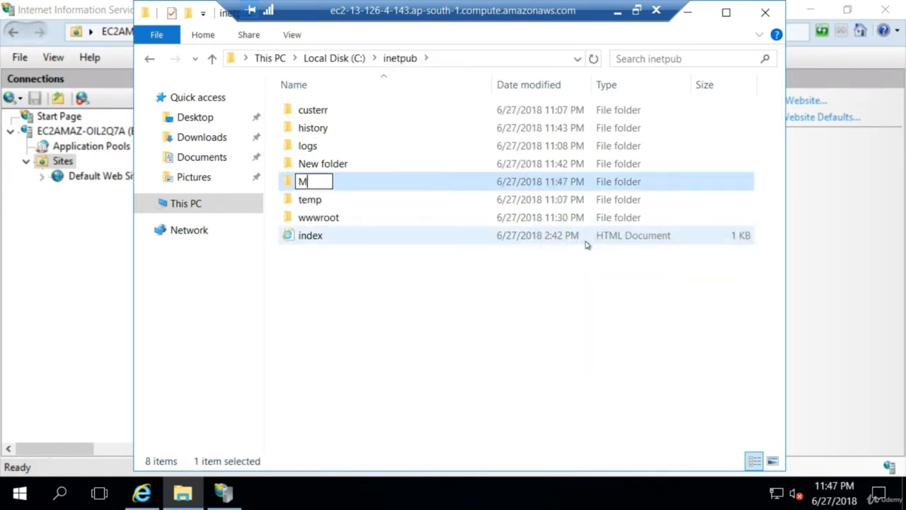
text(yFirs)
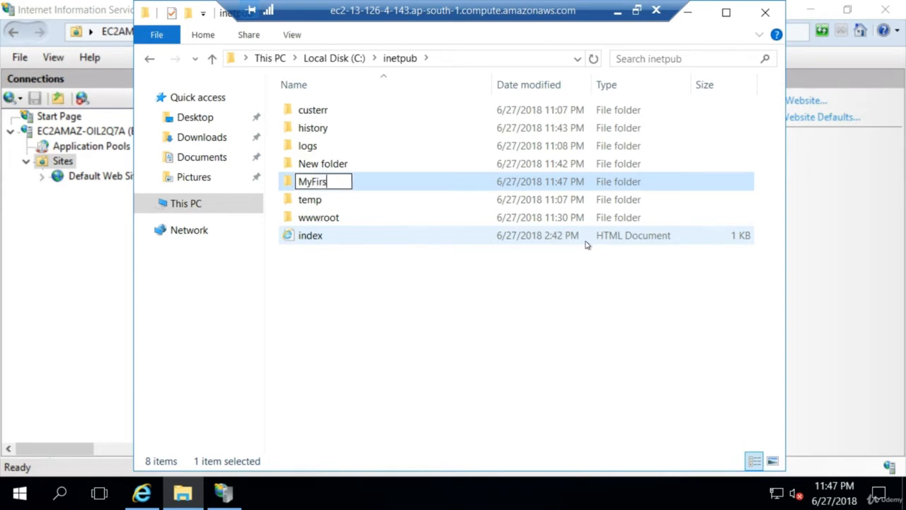
text(tWebsite)
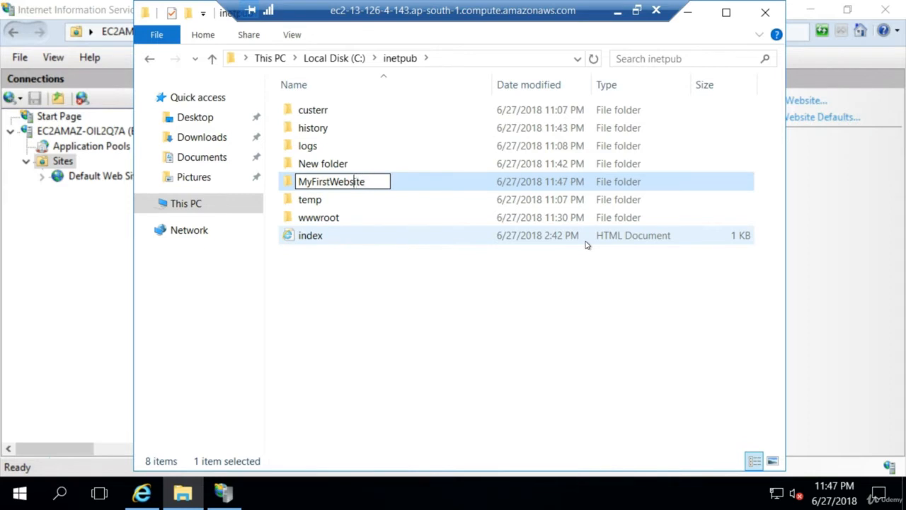
key(BackSpace)
key(BackSpace)
key(BackSpace)
key(BackSpace)
key(BackSpace)
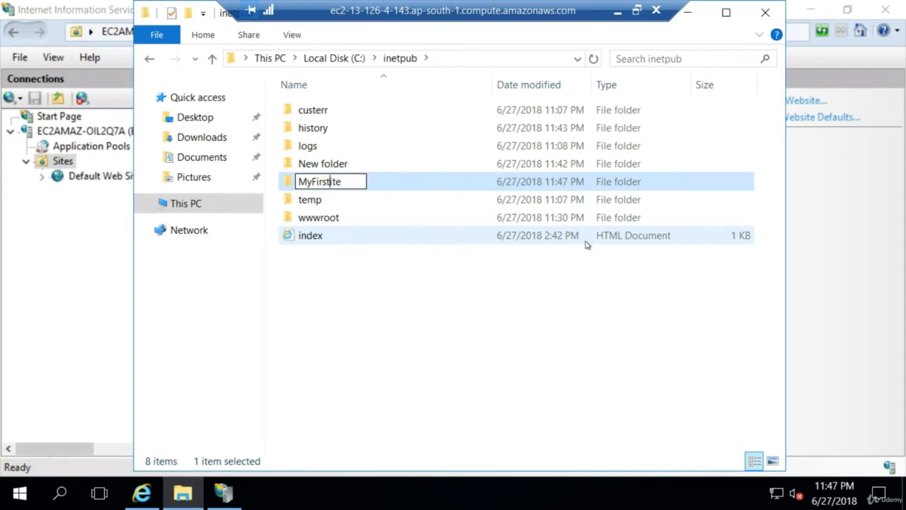
text(tS)
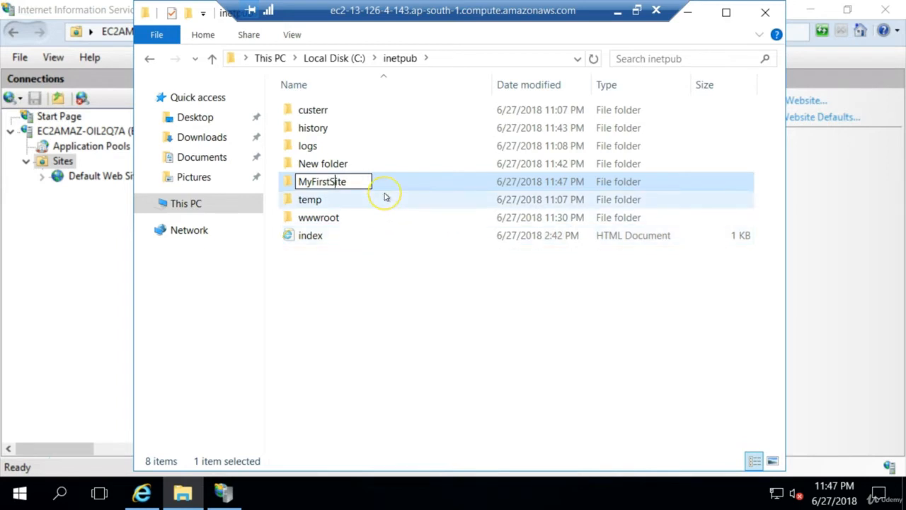
key(Return)
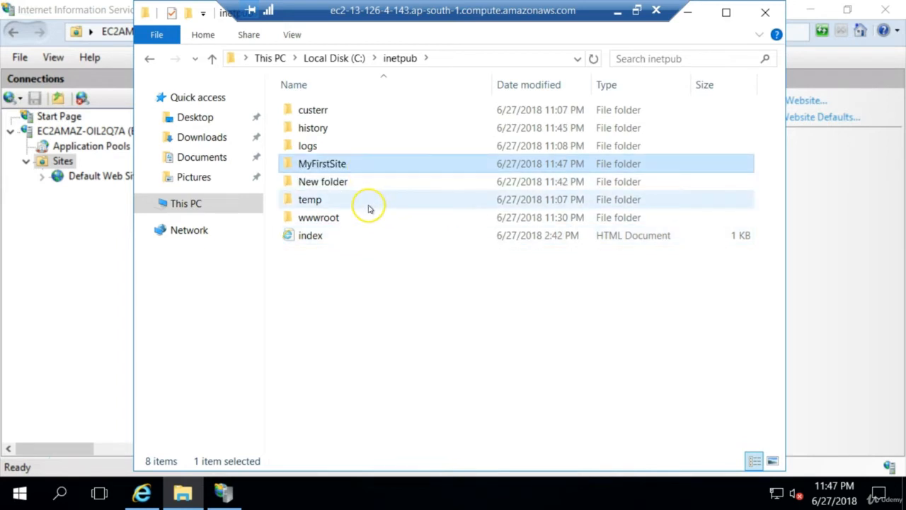
Copy the index HTML file from the wwwroot folder into the MyFirstSite folder
double_click(330, 219)
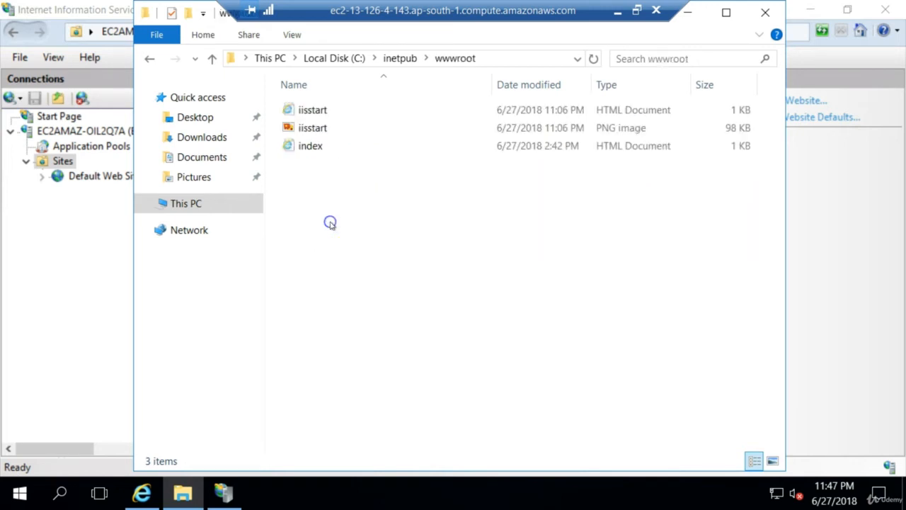
double_click(325, 147)
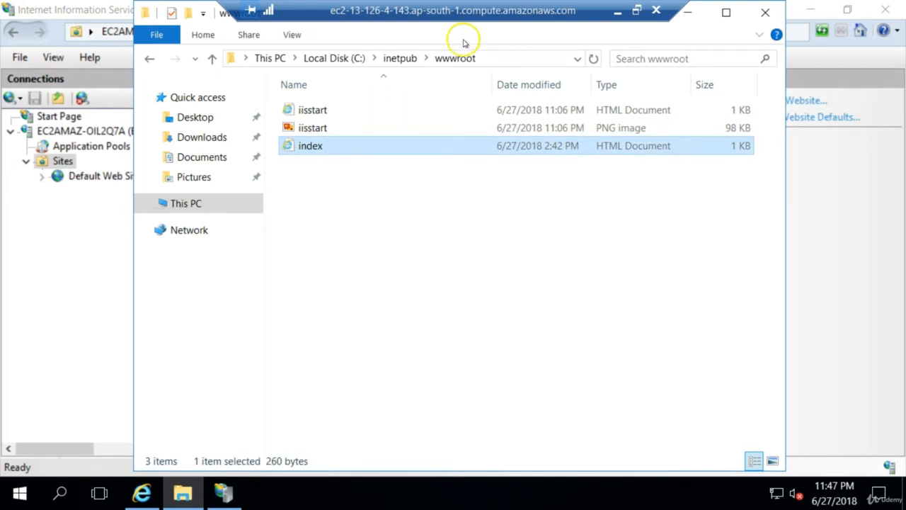
click(414, 60)
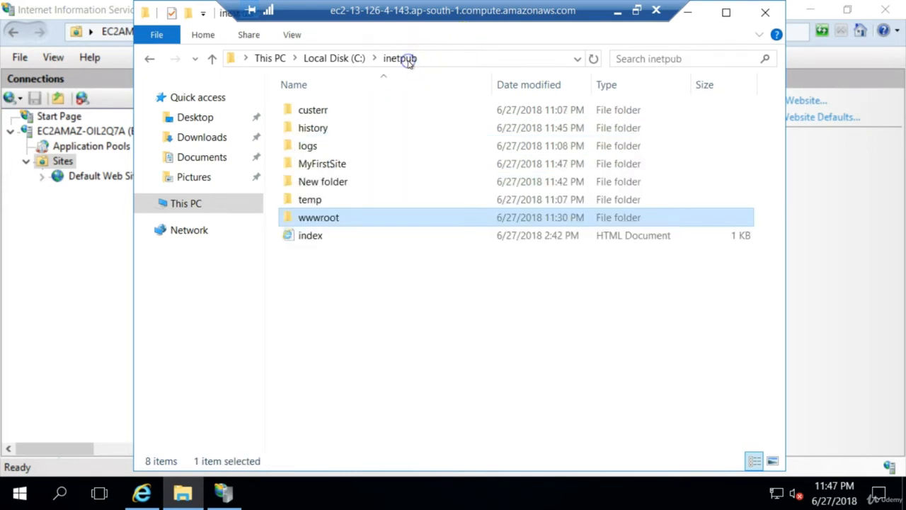
double_click(356, 165)
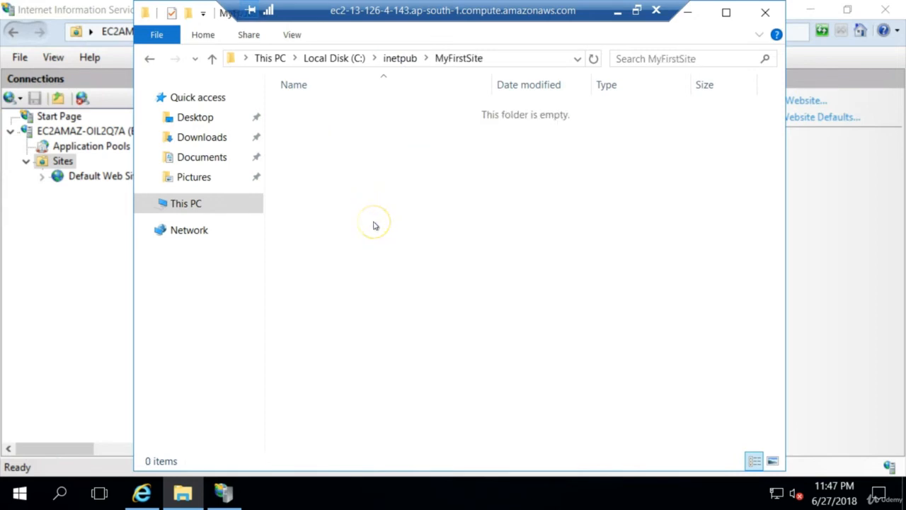
key(ctrl+v)
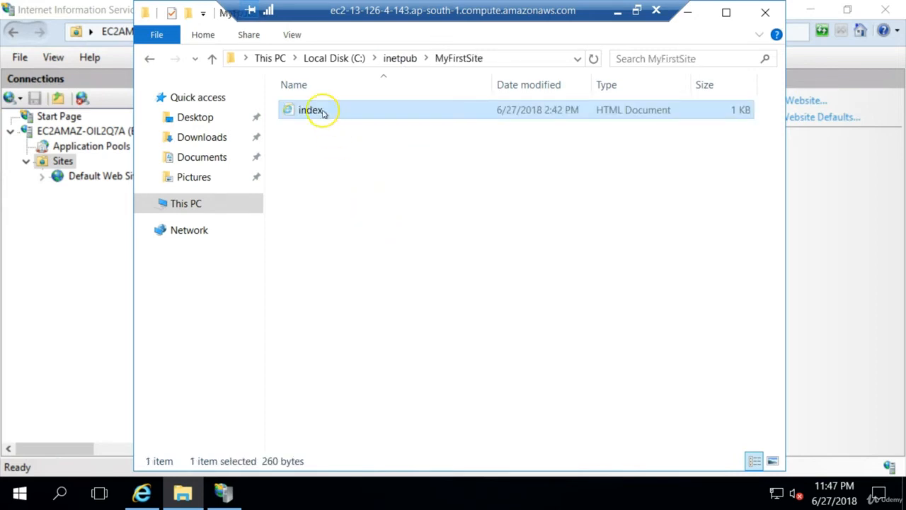
Open the index file in MyFirstSite with Notepad
right_click(322, 111)
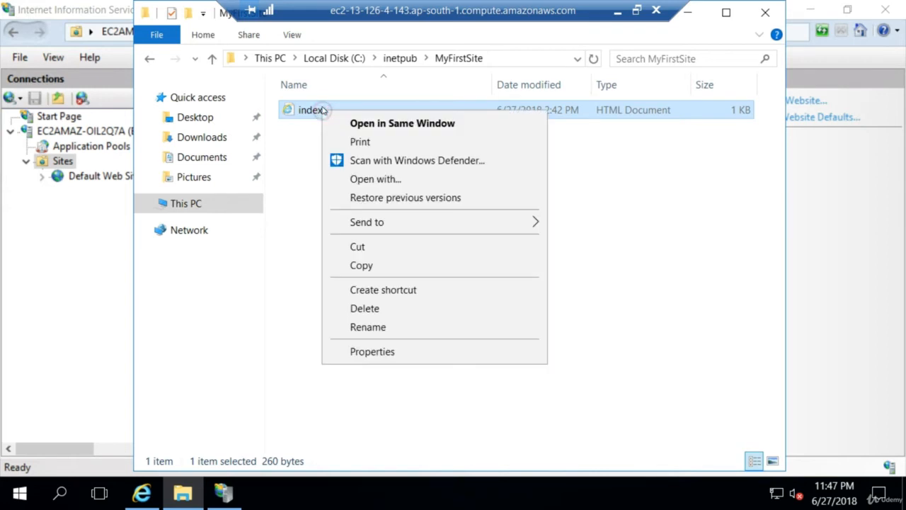
click(486, 182)
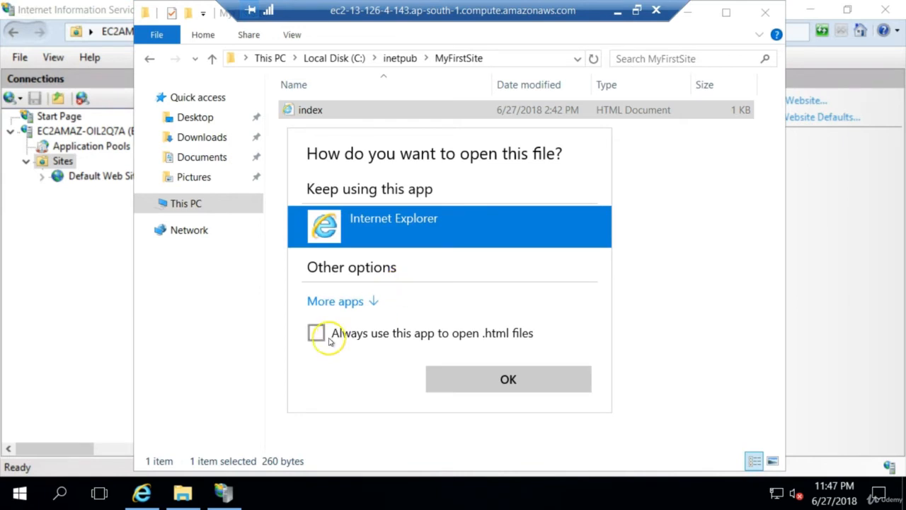
click(322, 303)
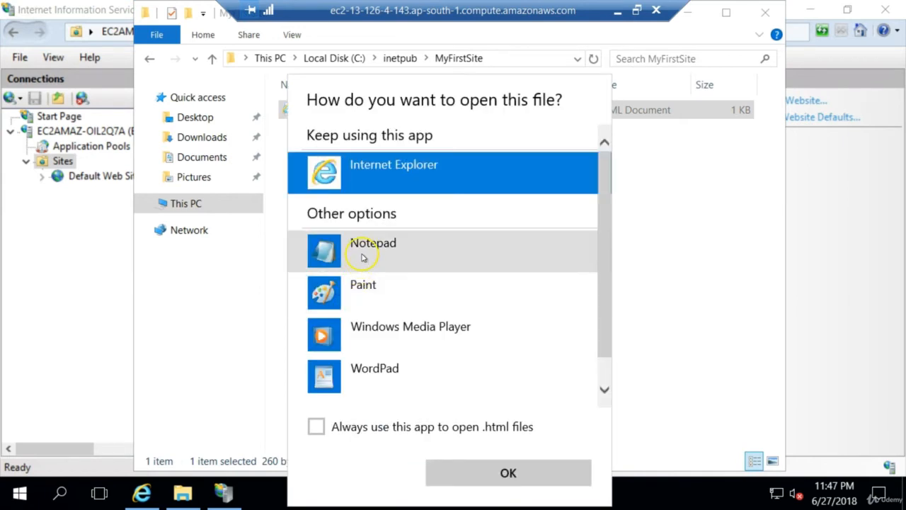
click(364, 257)
click(476, 467)
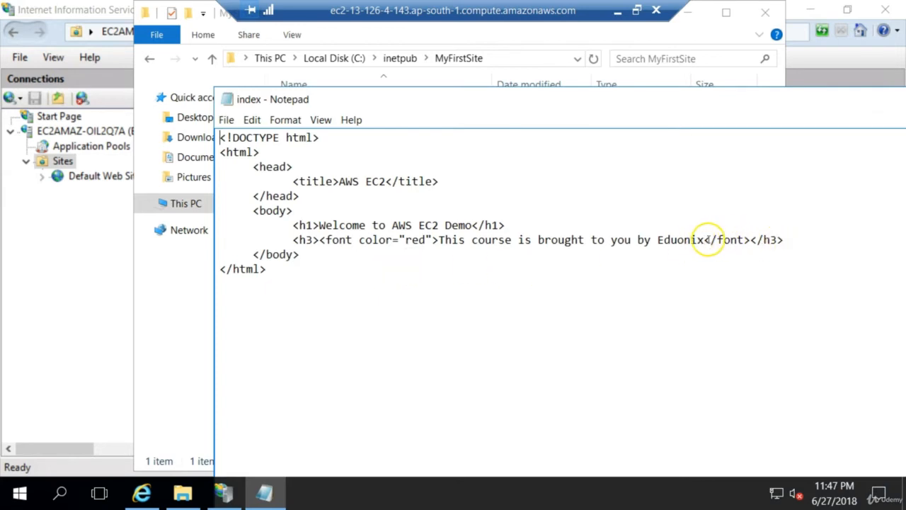
Duplicate the h3 line directly below the h1 heading and align its indentation with the original h3 line
click(784, 240)
key(shift+Home)
key(ctrl+c)
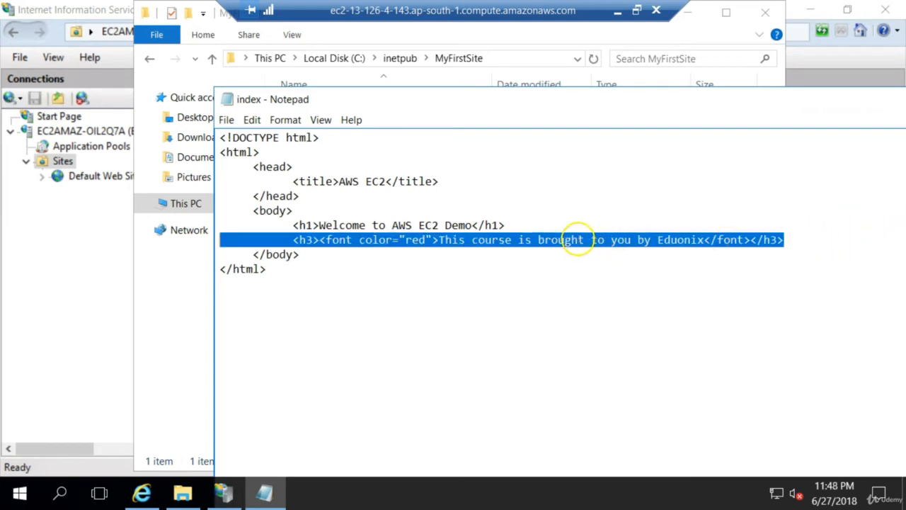
click(571, 224)
key(Return)
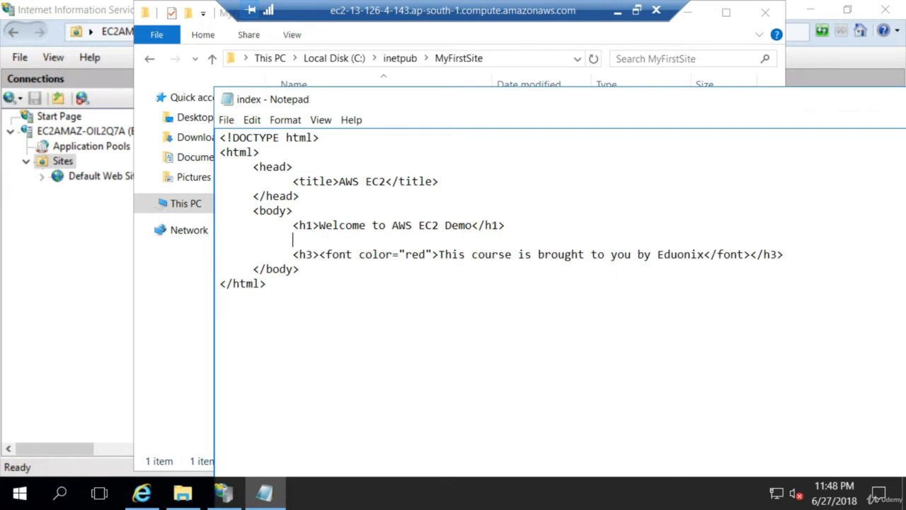
key(ctrl+v)
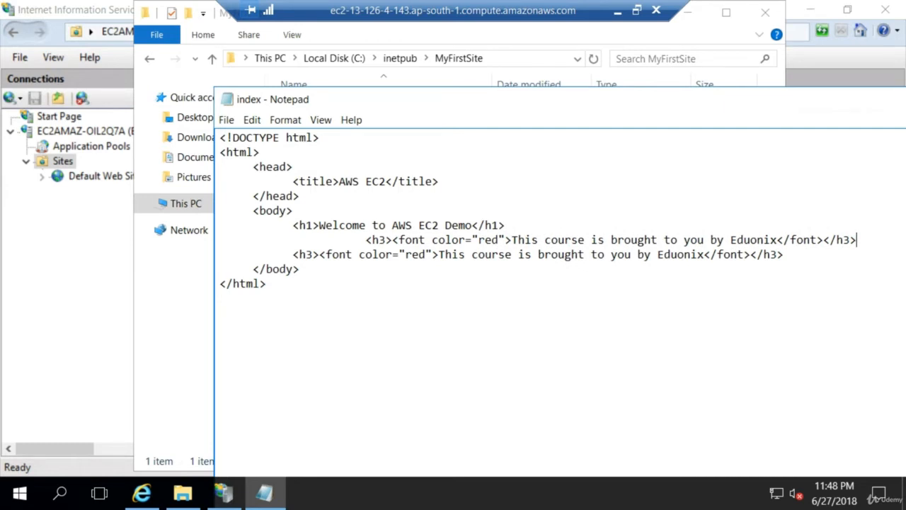
click(366, 242)
key(BackSpace)
key(BackSpace)
key(BackSpace)
key(BackSpace)
key(BackSpace)
key(BackSpace)
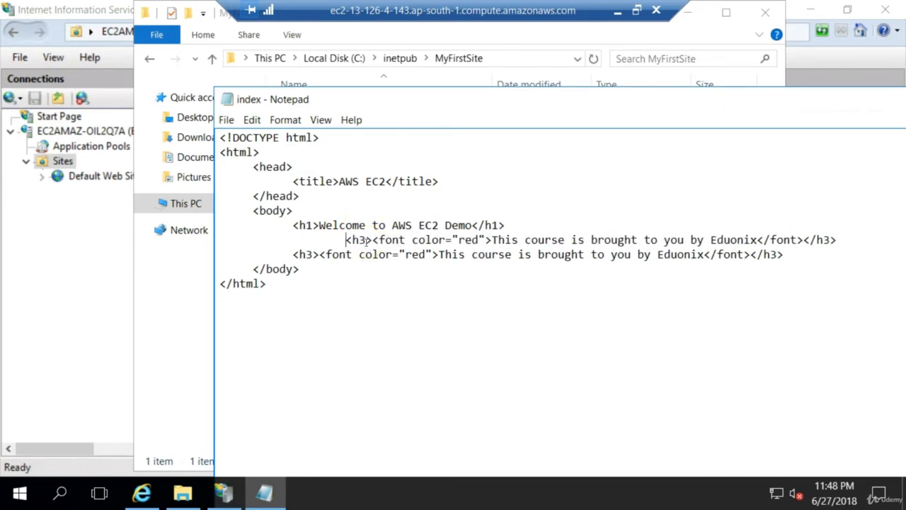
key(BackSpace)
key(BackSpace)
key(BackSpace)
key(BackSpace)
key(BackSpace)
key(BackSpace)
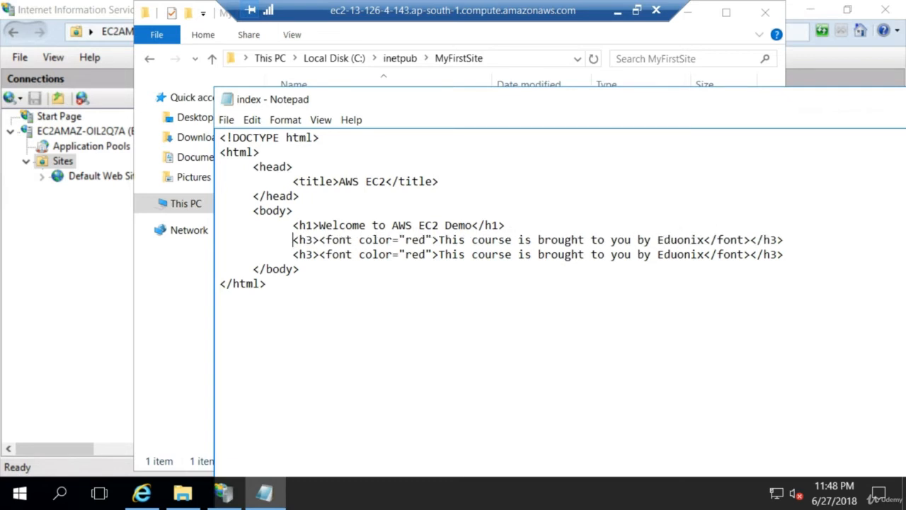
Set the font color of the first h3 line to blue
click(425, 241)
key(BackSpace)
key(BackSpace)
key(BackSpace)
text(blue)
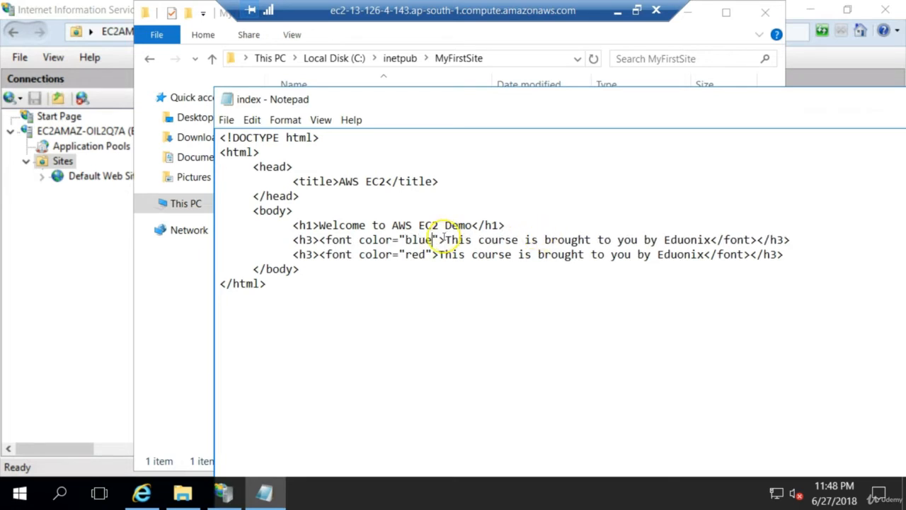
Replace the text of the blue h3 line with "My first website"
drag(445, 239, 710, 241)
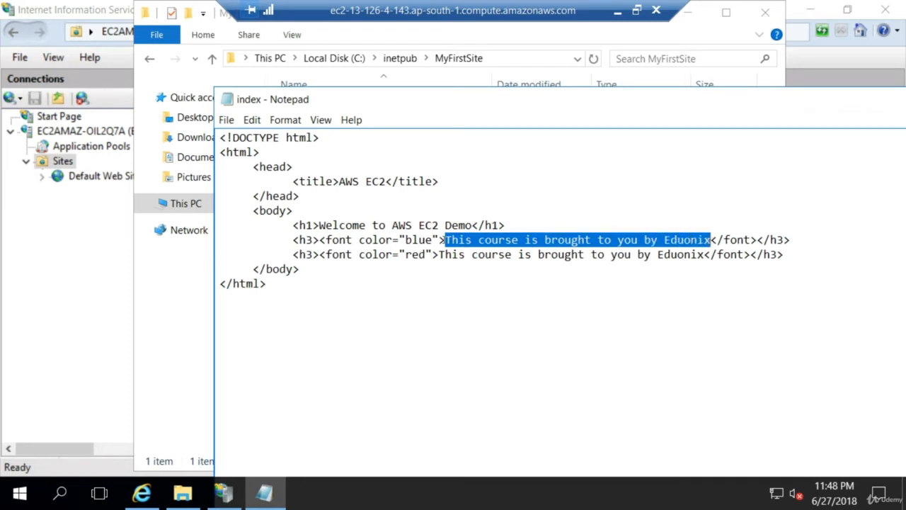
key(Delete)
text(My)
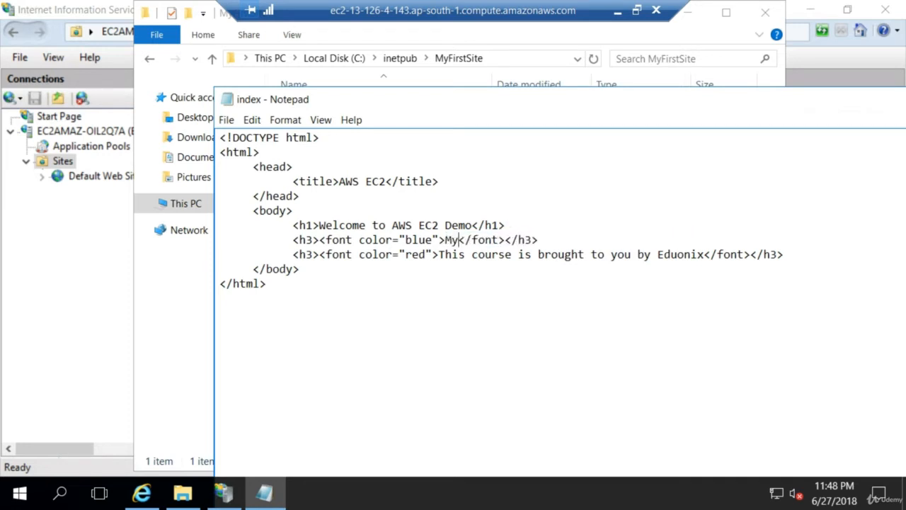
text( f)
text(irst )
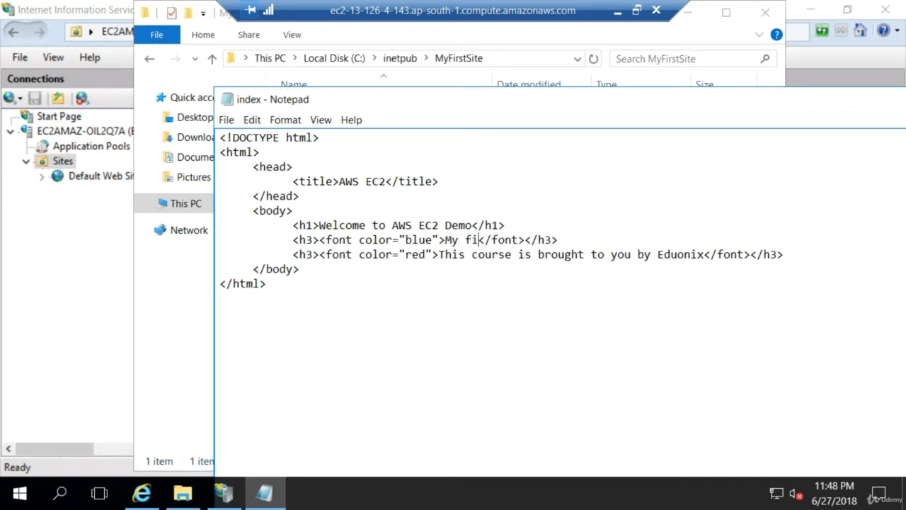
text(website)
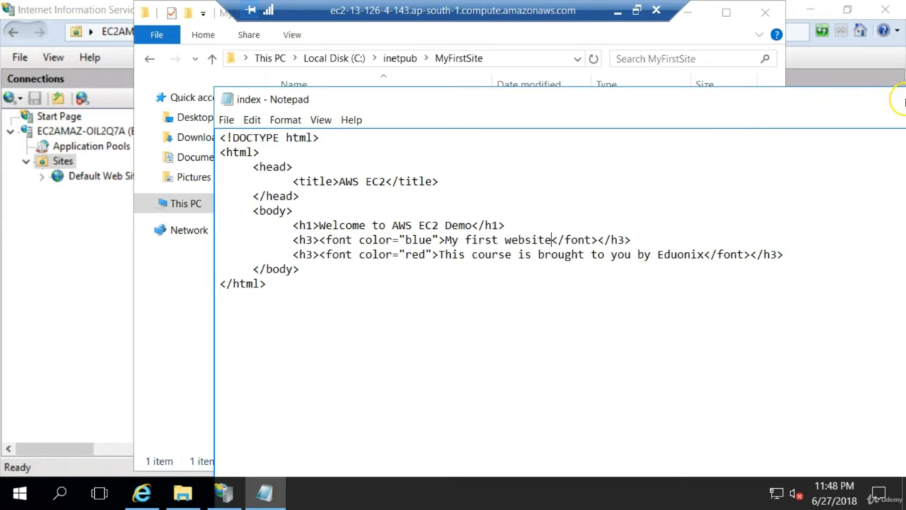
Save and close the edited index file, and minimize File Explorer to return to IIS Manager
drag(831, 102, 522, 97)
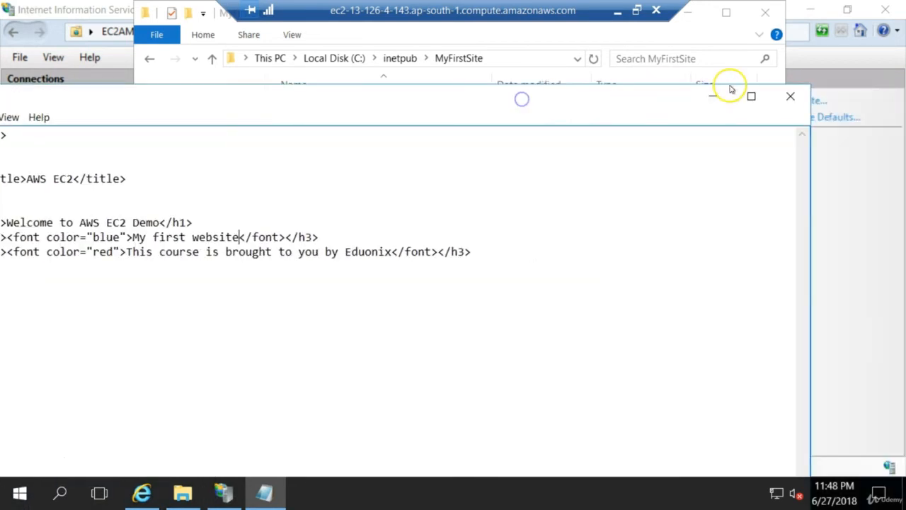
click(783, 96)
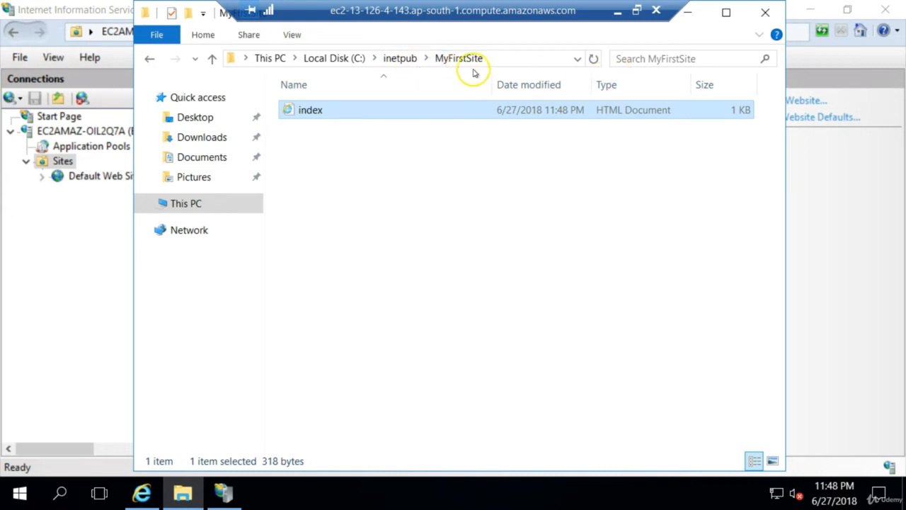
click(689, 12)
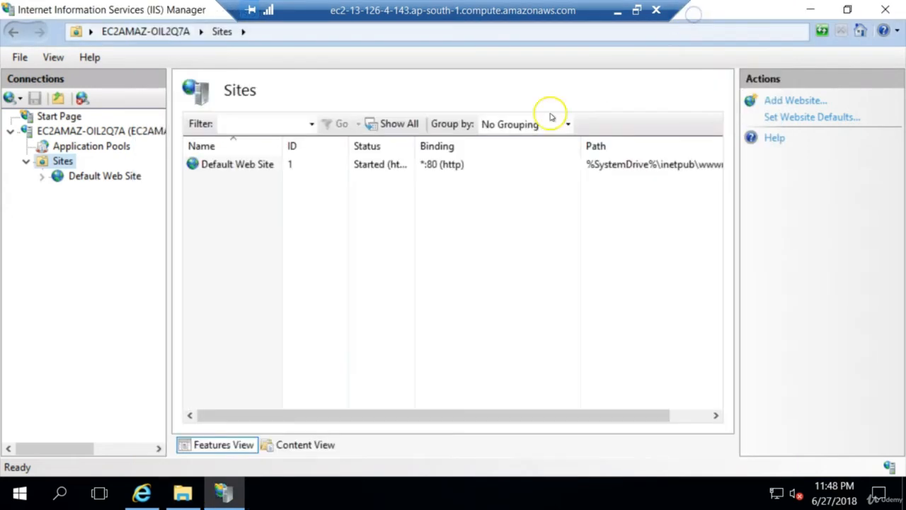
Start adding a new website under Sites with the site name MyFirstSite
right_click(64, 162)
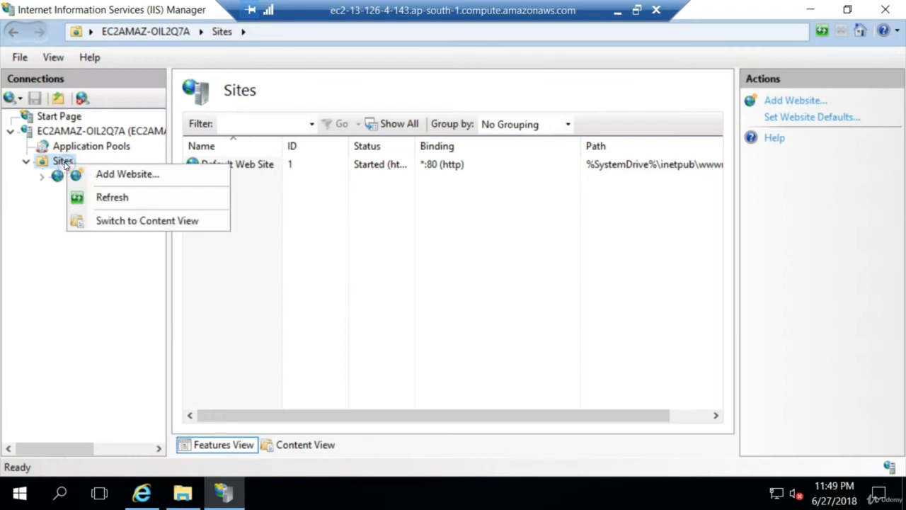
click(126, 174)
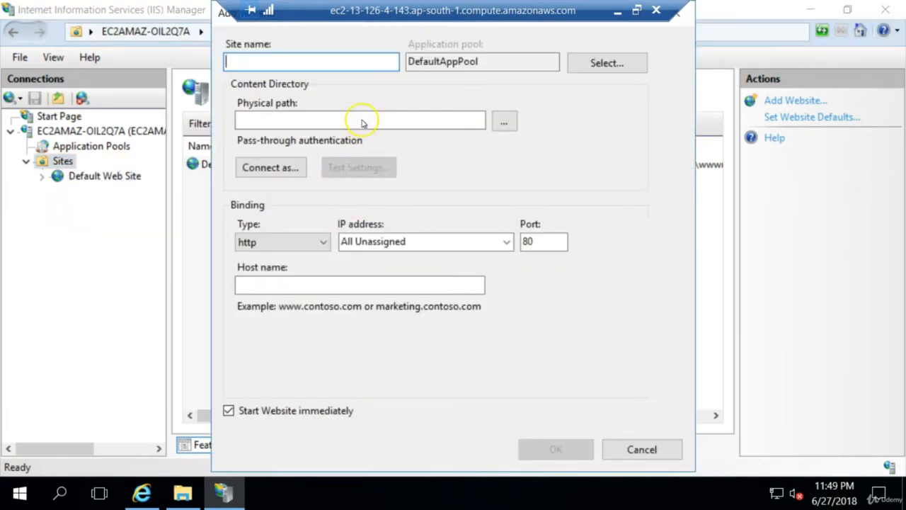
text(M)
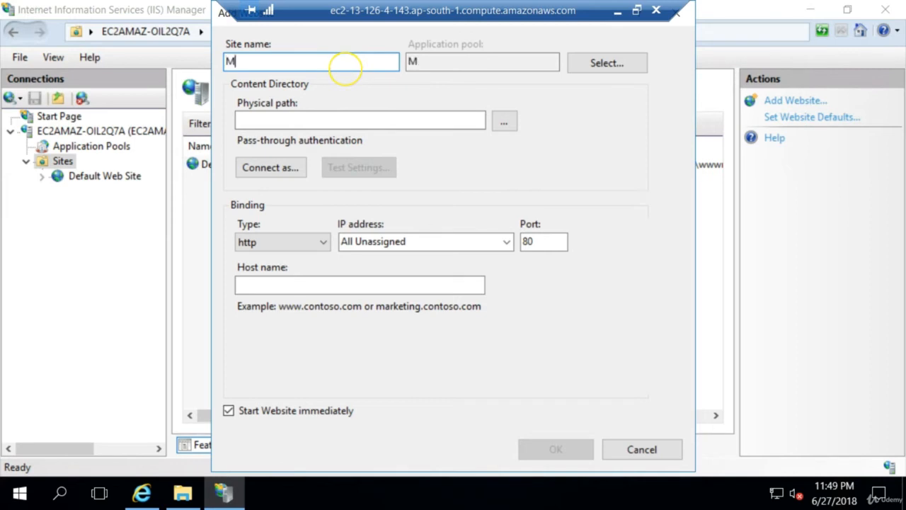
text(yFirstSite)
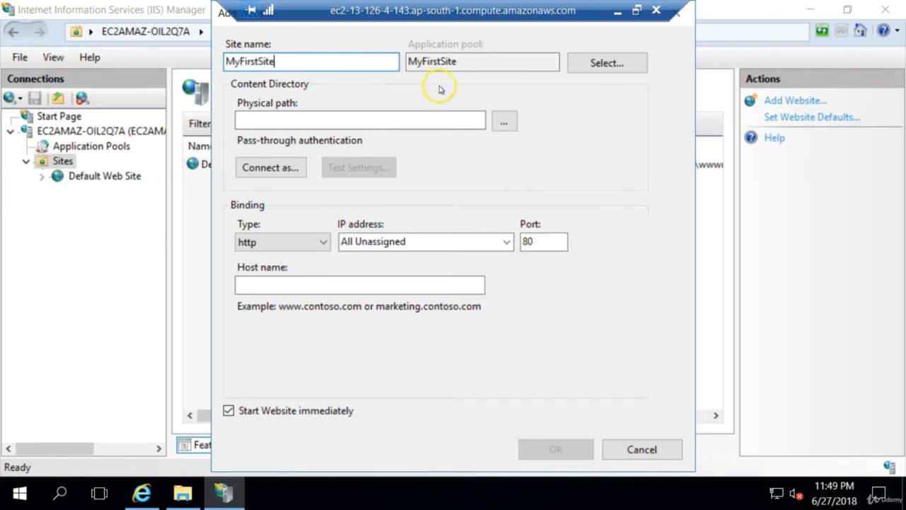
Set the new website's physical path to C:\inetpub\MyFirstSite by browsing to the folder
click(506, 123)
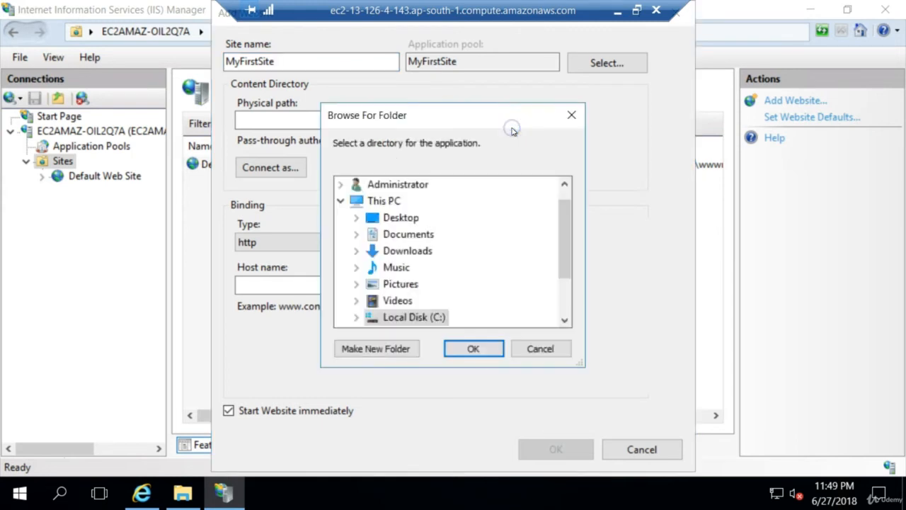
drag(568, 245, 562, 276)
click(365, 252)
click(357, 251)
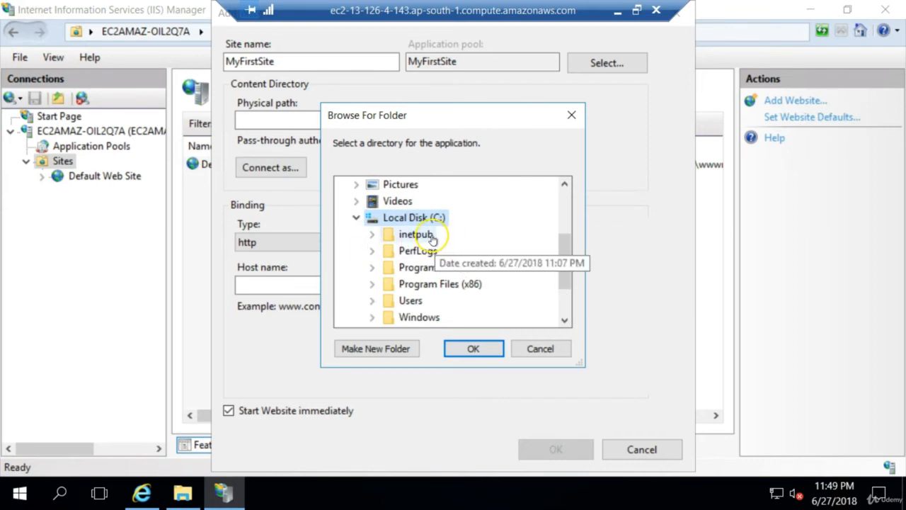
double_click(387, 236)
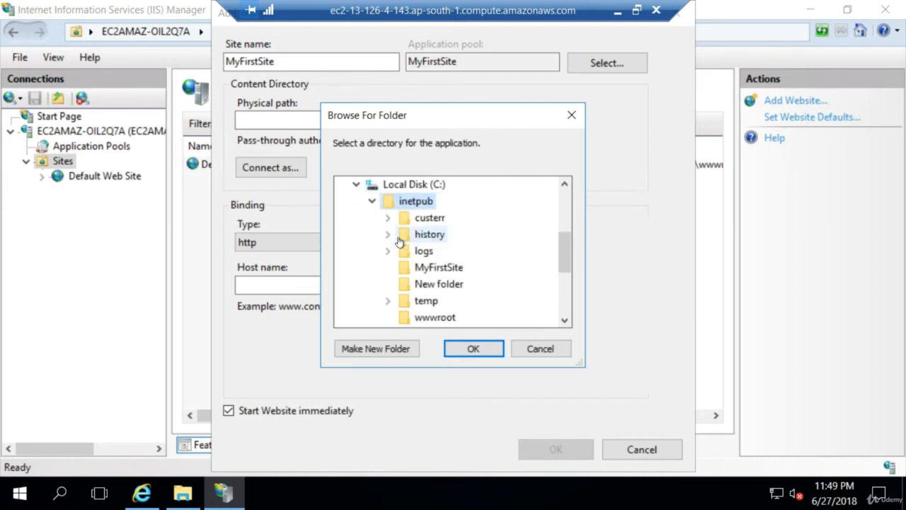
click(453, 269)
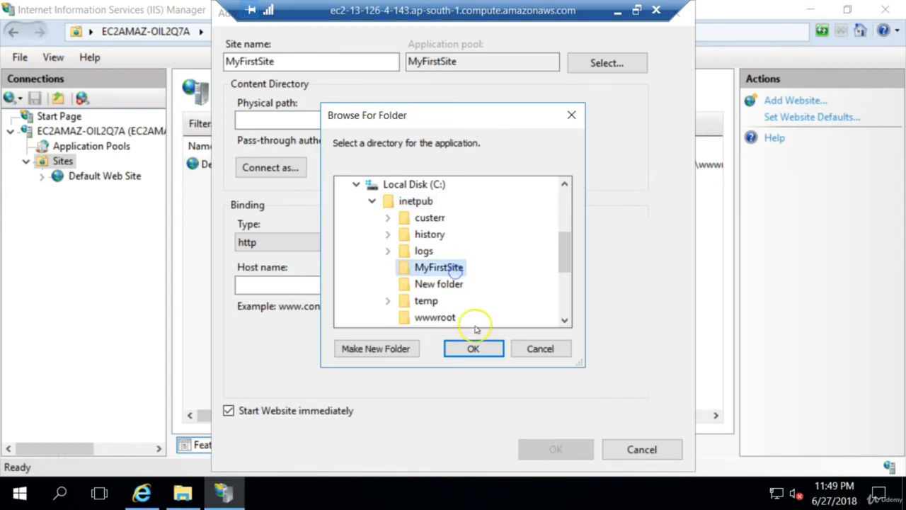
click(473, 349)
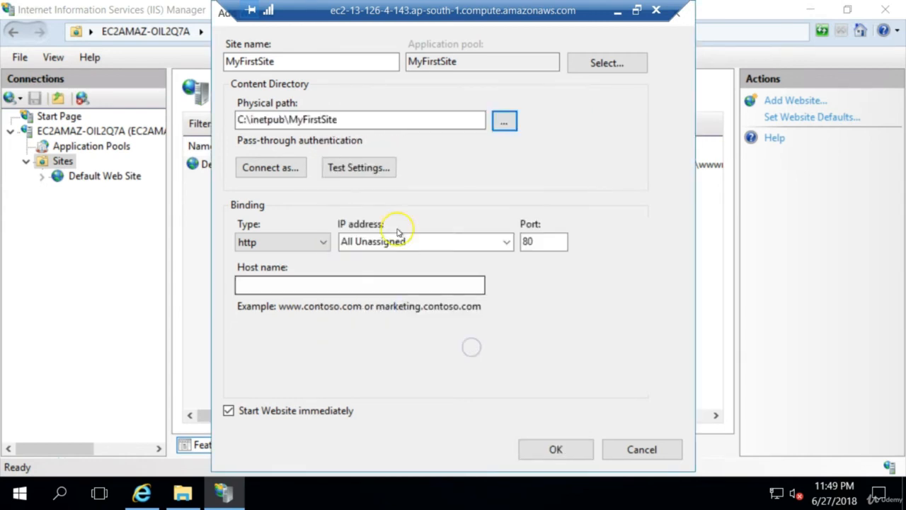
Create the website with an http binding on port 80 and no host name, accepting the duplicate binding
click(298, 285)
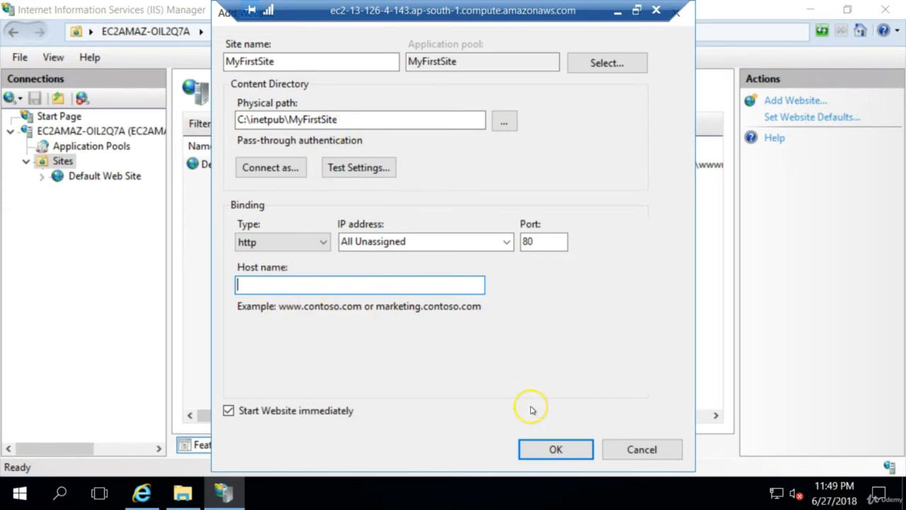
click(548, 456)
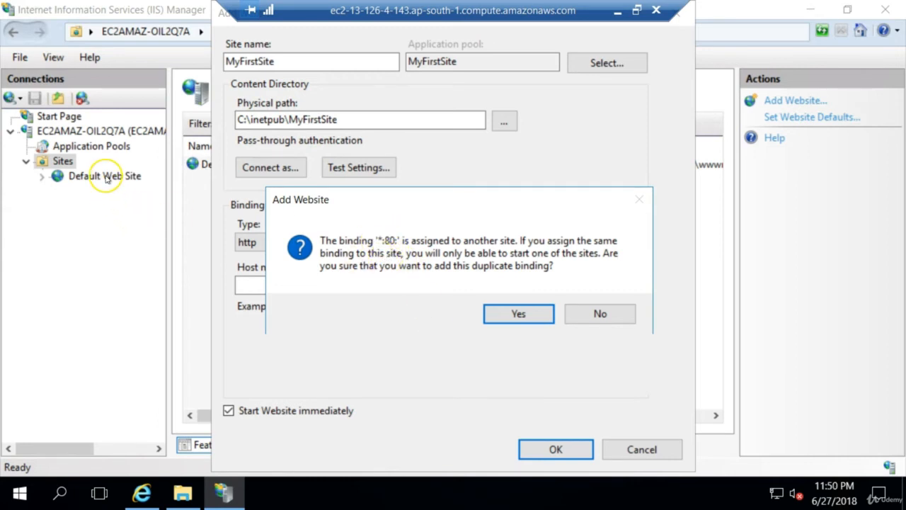
click(515, 313)
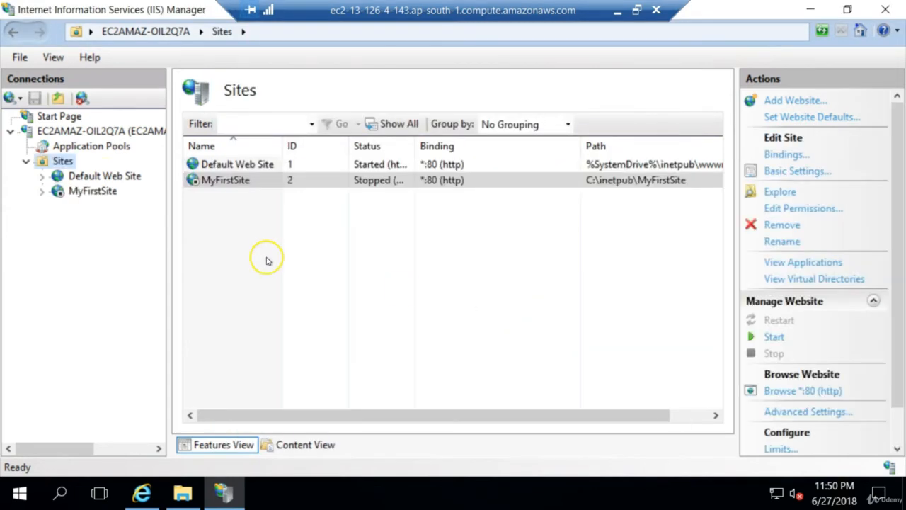
Stop the Default Web Site in IIS Manager
click(97, 177)
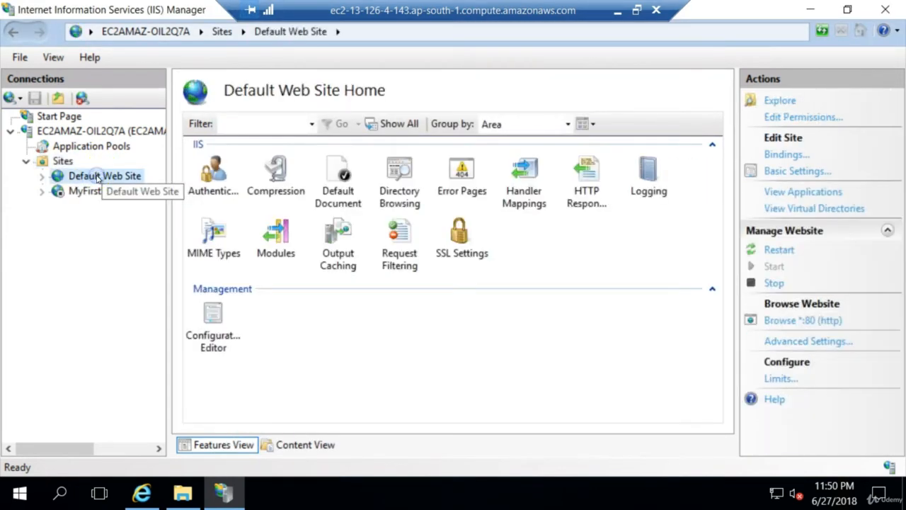
right_click(97, 176)
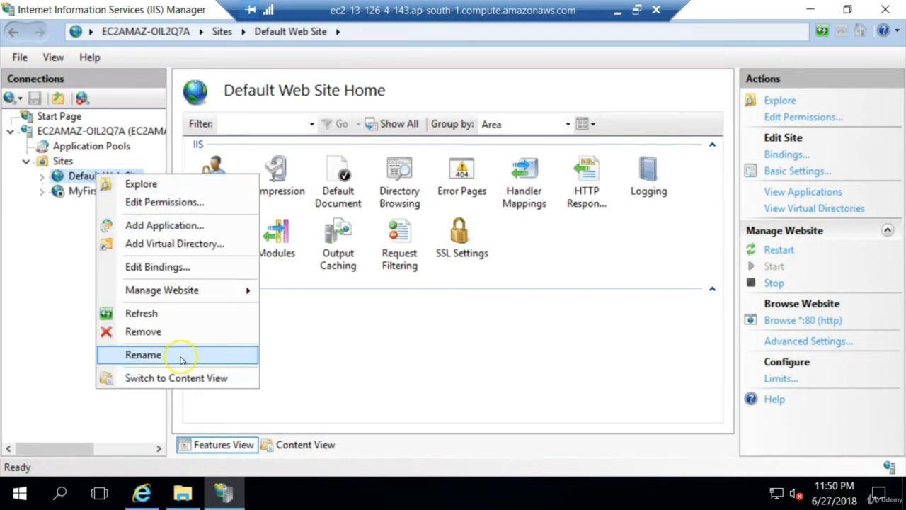
mouse_move(178, 289)
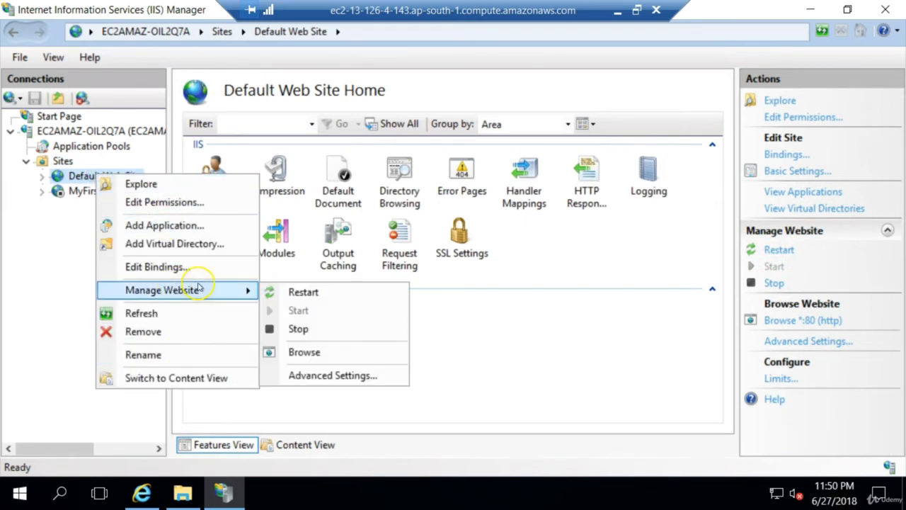
click(315, 329)
Start the MyFirstSite website in IIS Manager
click(104, 193)
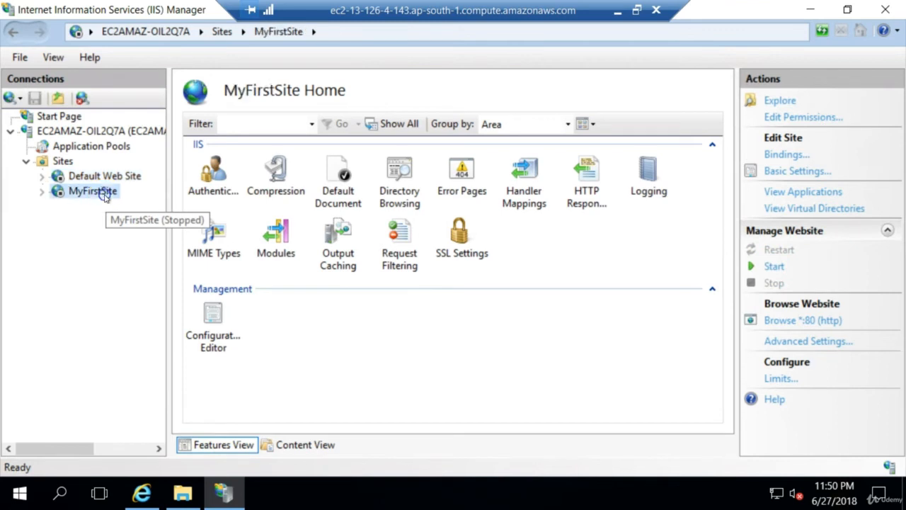
right_click(104, 195)
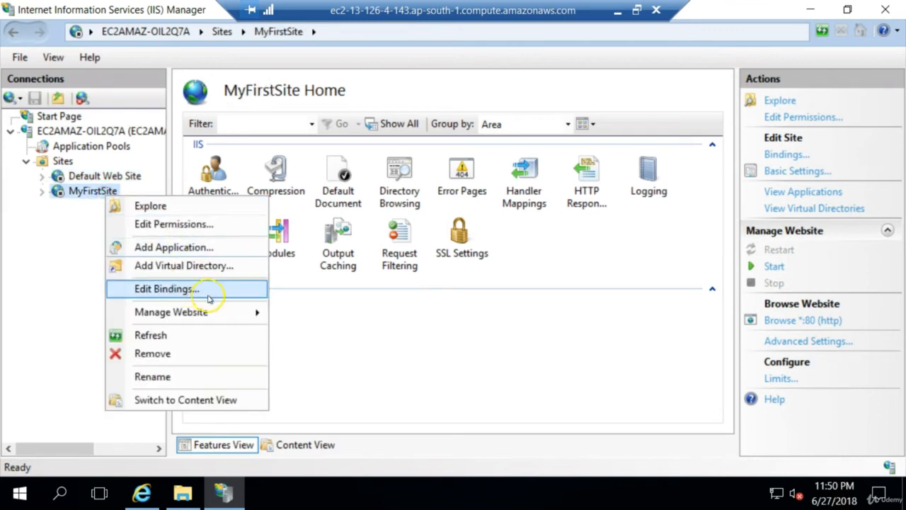
mouse_move(209, 312)
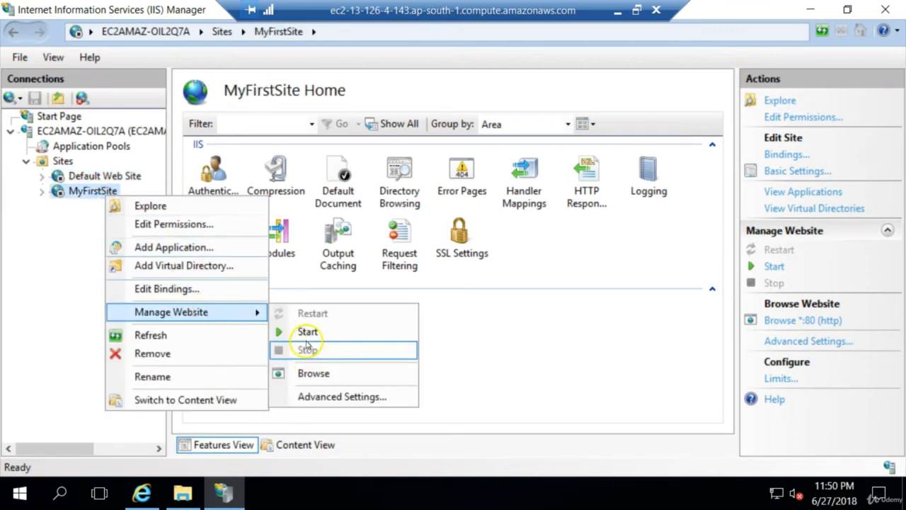
click(307, 333)
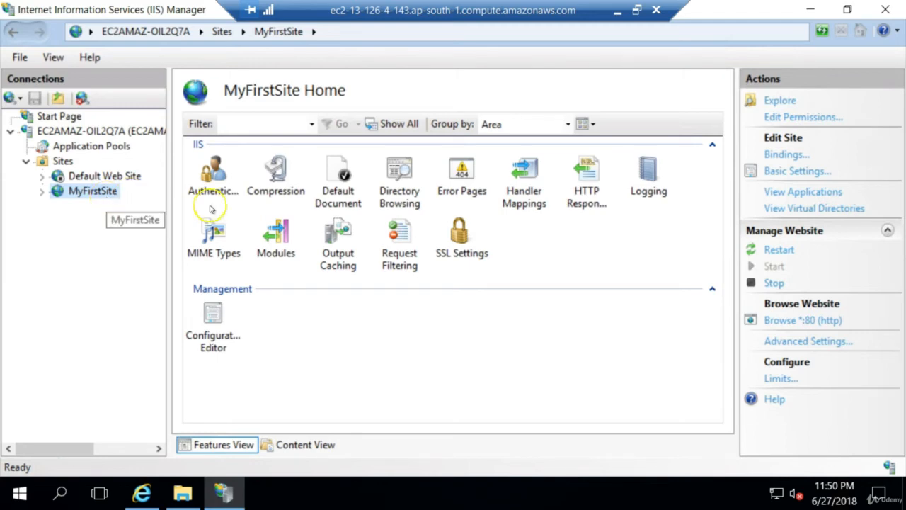
Browse MyFirstSite on port 80 from the server, and reload the public address 13.126.4.143 in Chrome on the local computer
click(783, 323)
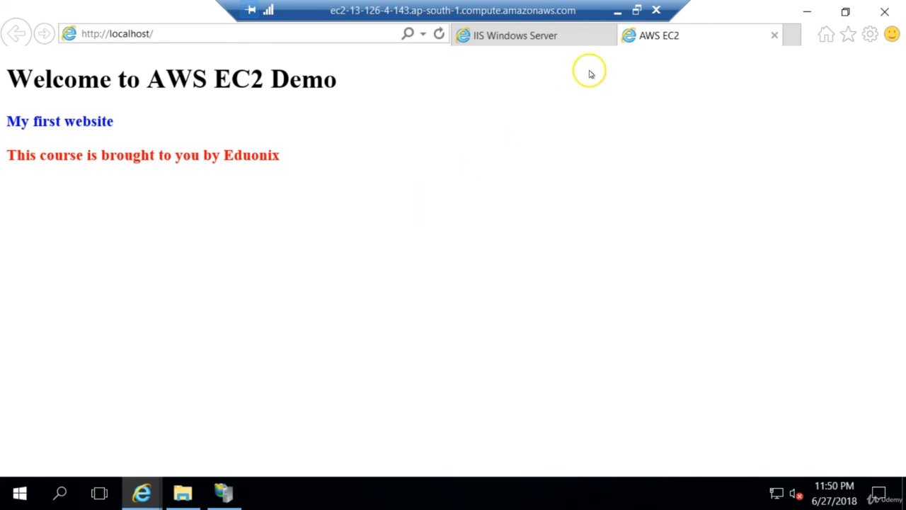
click(617, 13)
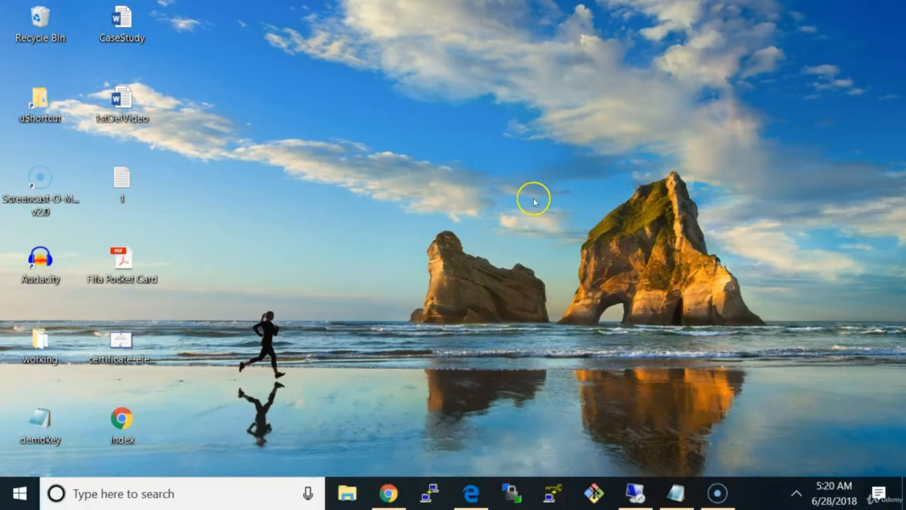
click(391, 494)
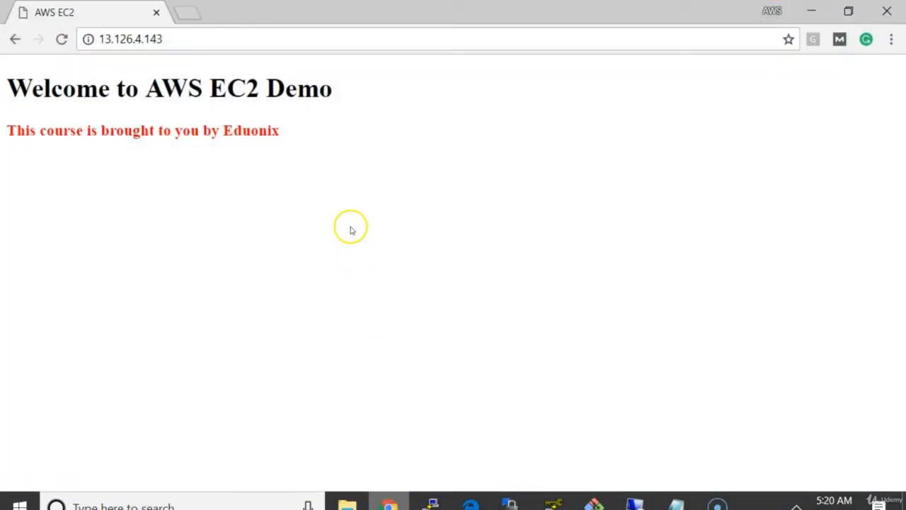
click(250, 42)
key(Return)
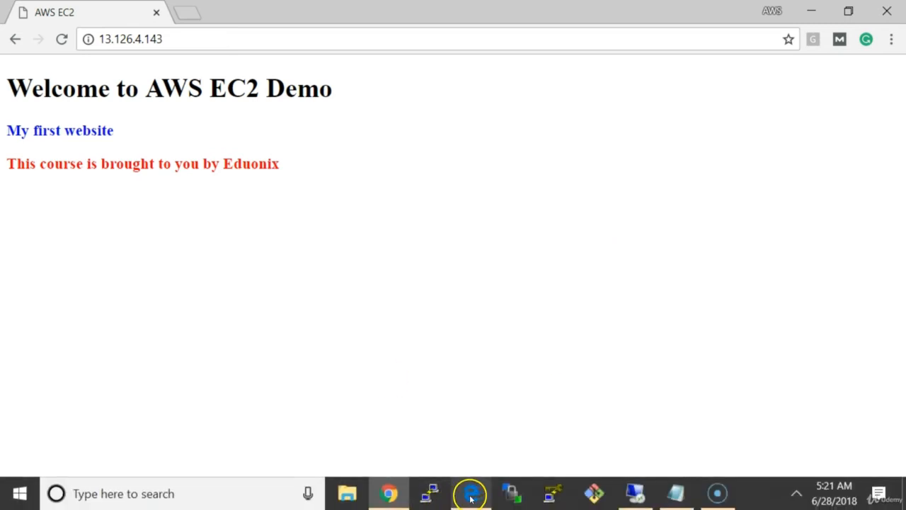
View the instance's inbound security group rules in the EC2 console in Edge, and close all Internet Explorer tabs in the remote session
click(470, 495)
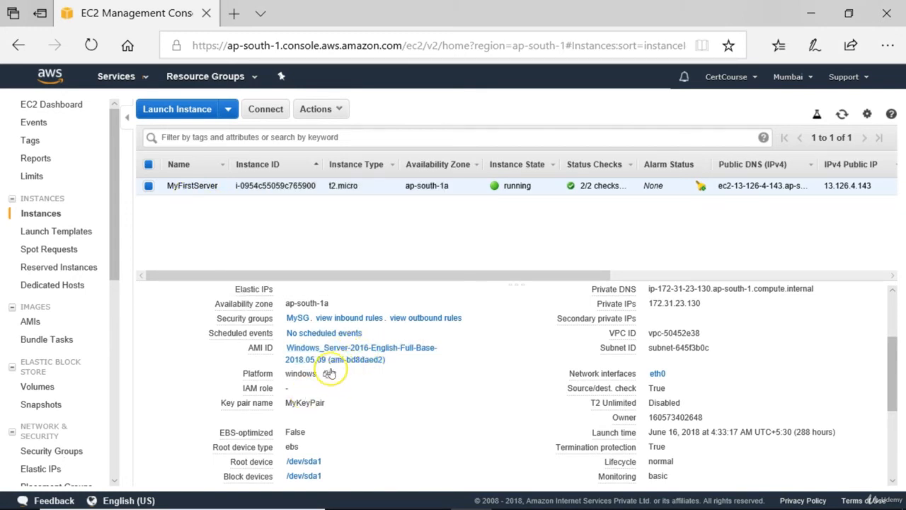
click(345, 318)
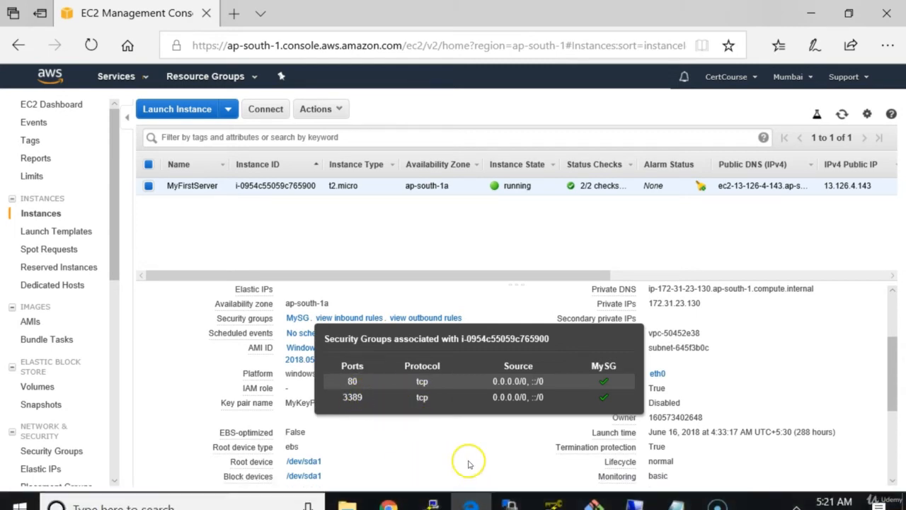
click(652, 503)
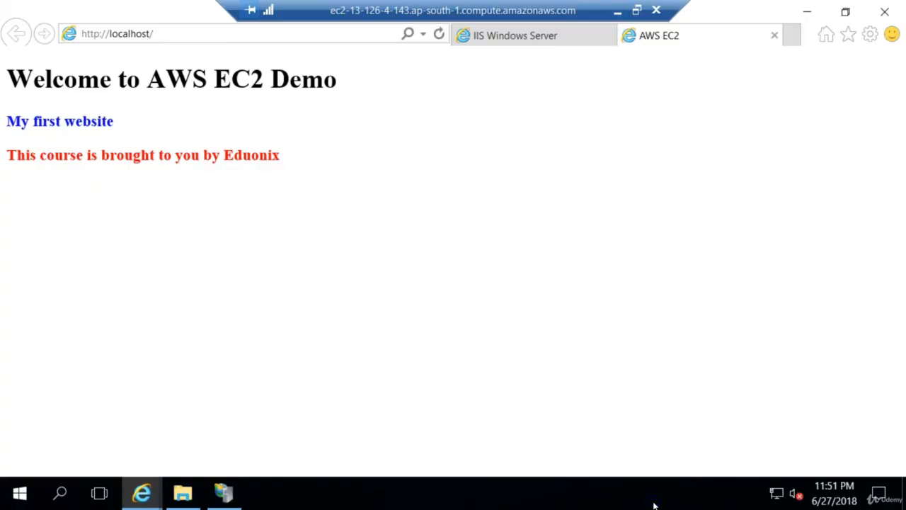
click(885, 12)
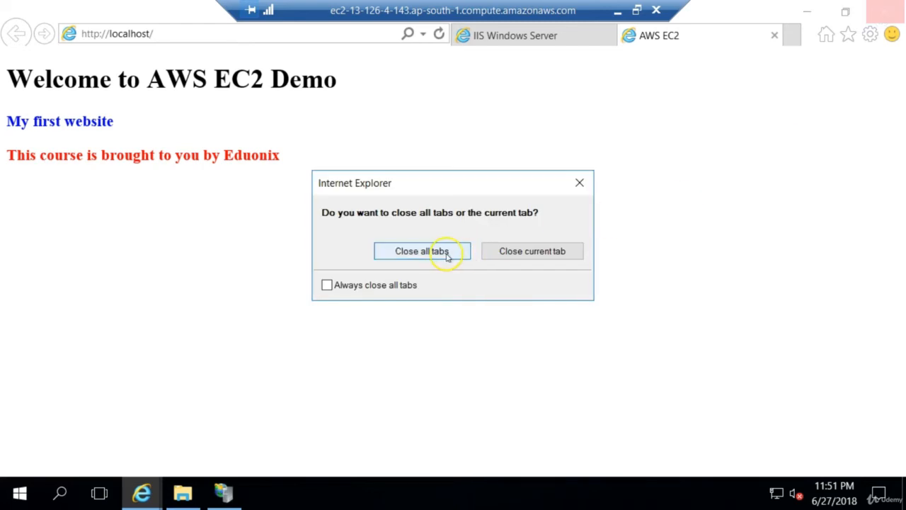
click(422, 251)
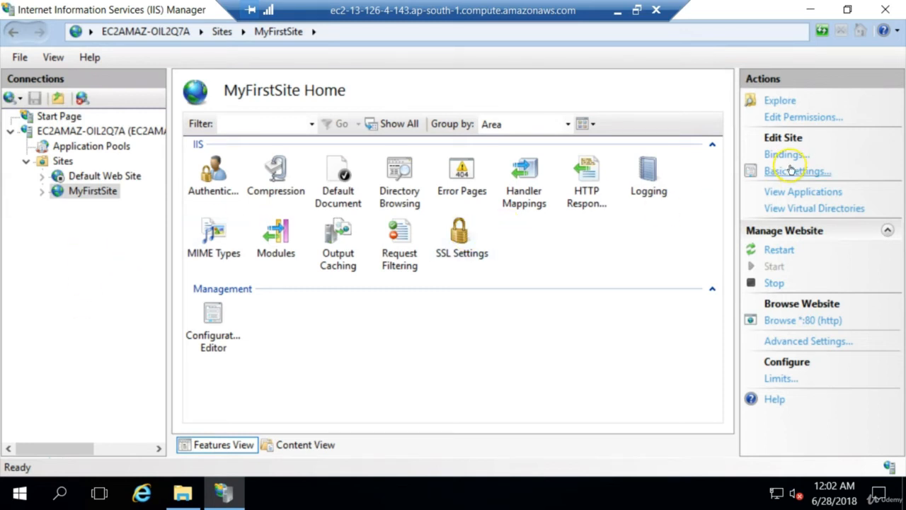
Change the port of MyFirstSite's http binding to 8080 and close the site bindings
click(90, 192)
click(92, 177)
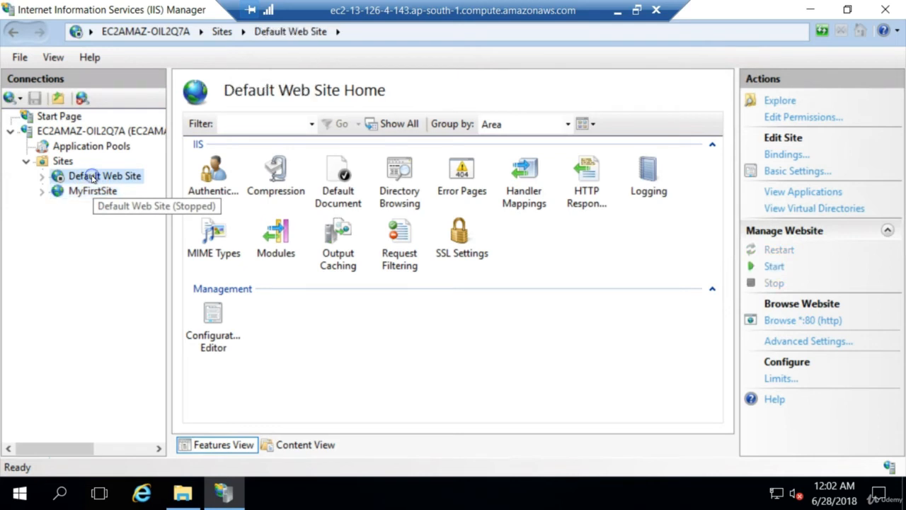
click(95, 192)
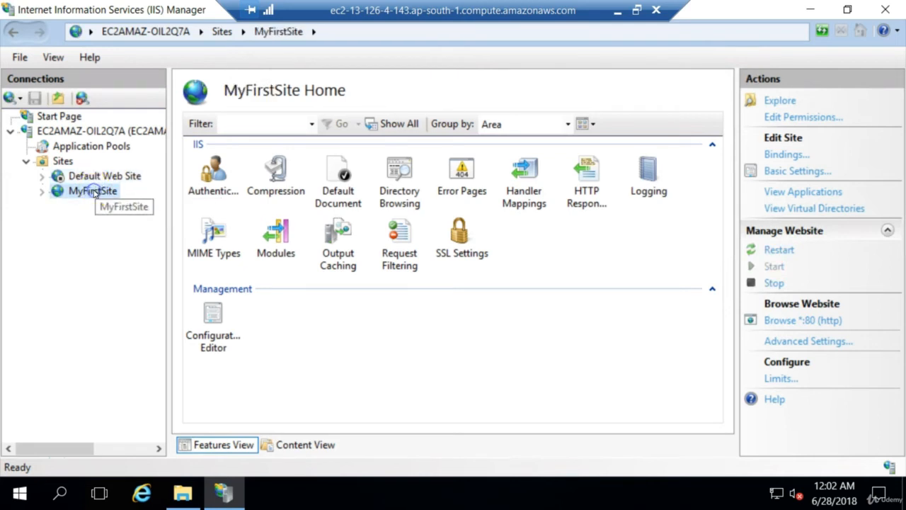
click(786, 155)
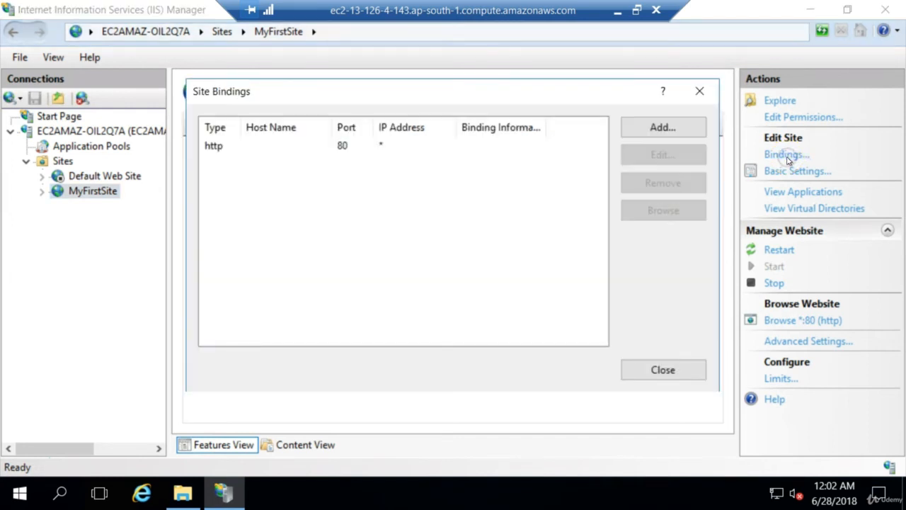
click(233, 146)
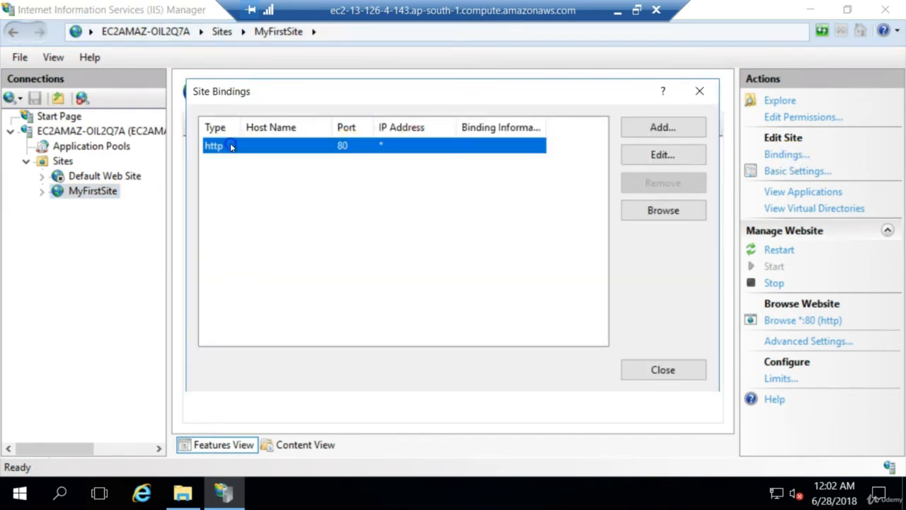
click(653, 154)
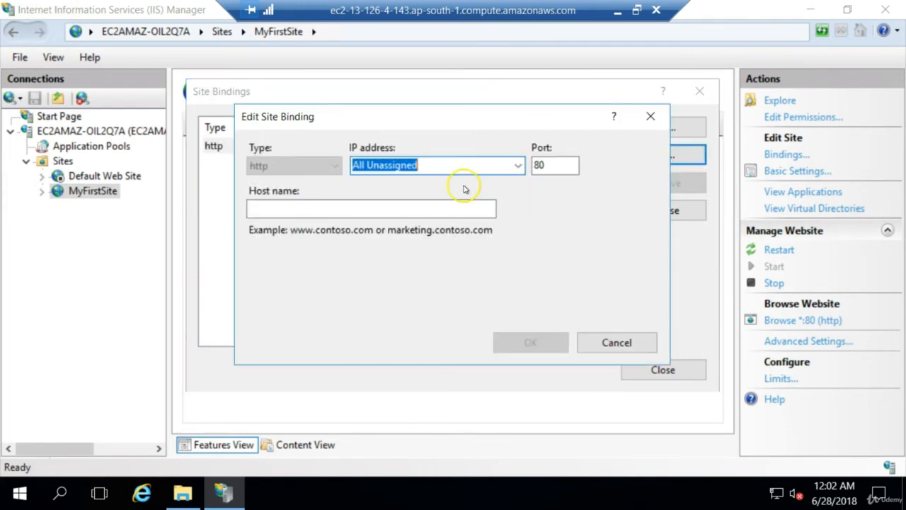
click(555, 165)
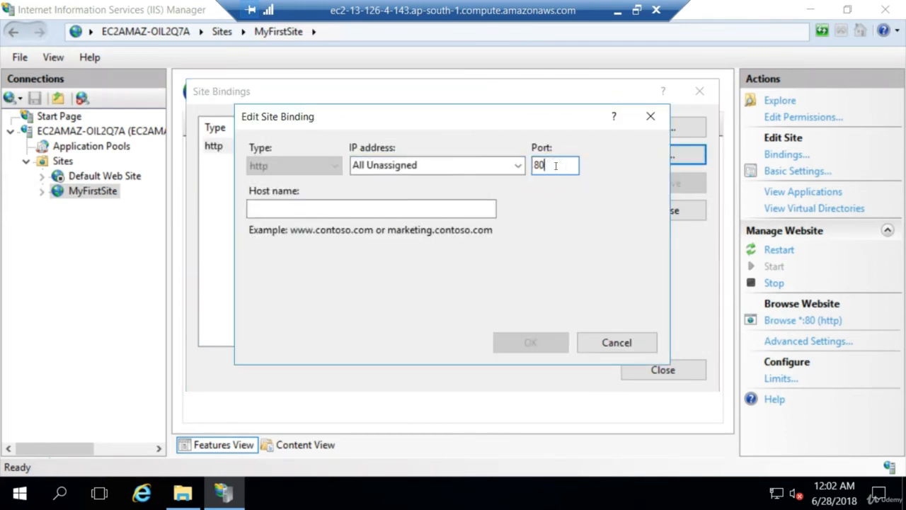
text(80)
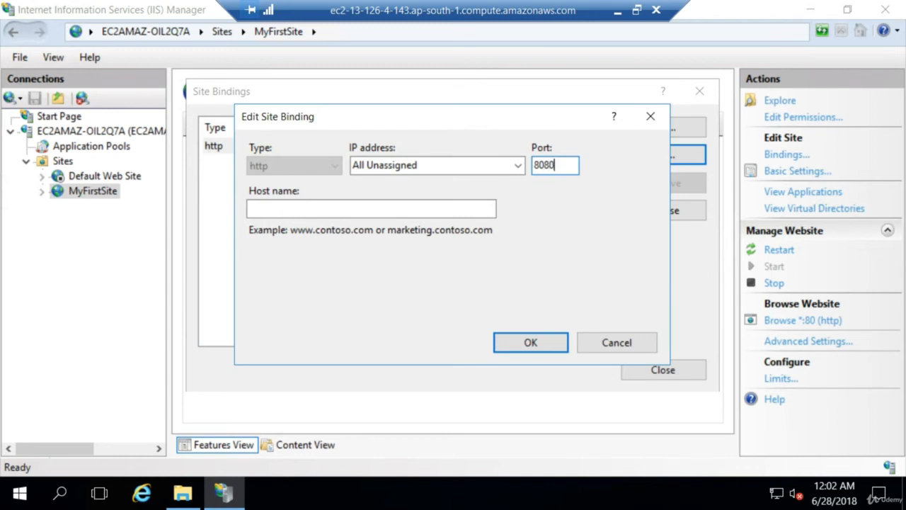
click(525, 344)
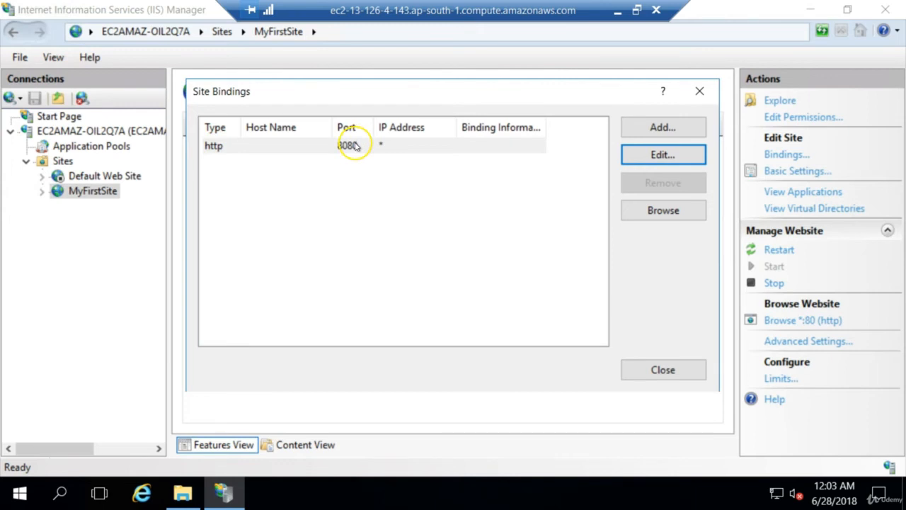
click(643, 370)
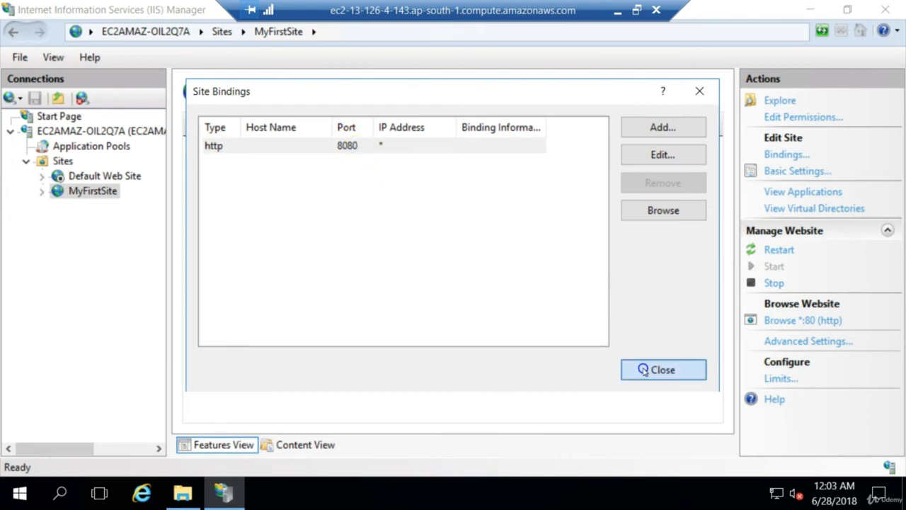
Start the Default Web Site again alongside MyFirstSite
click(103, 181)
right_click(102, 180)
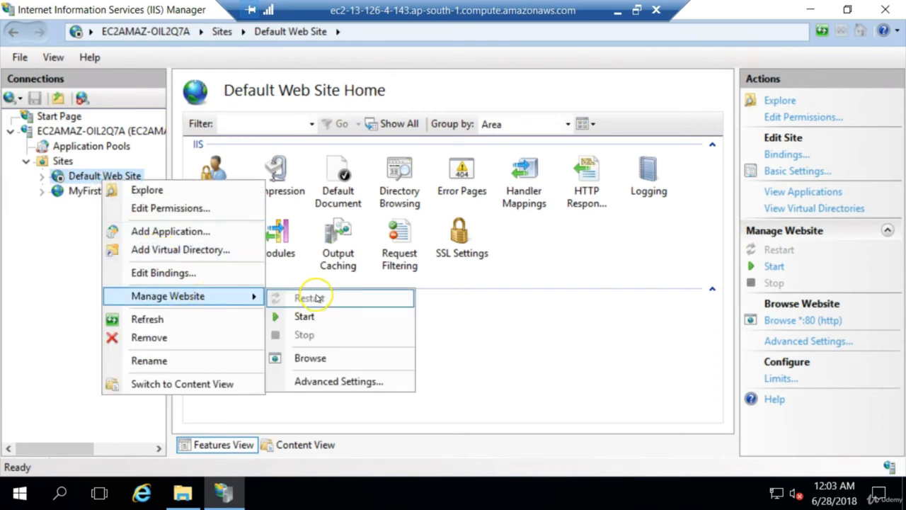
click(305, 316)
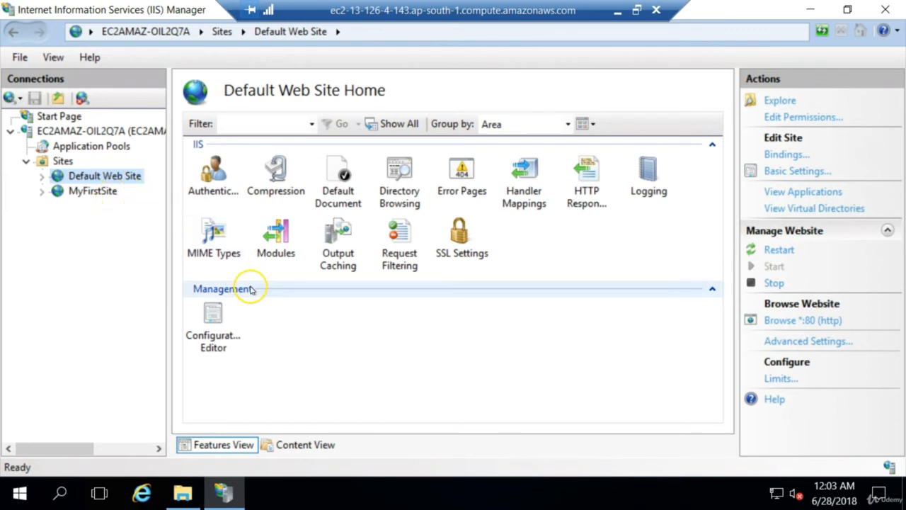
Open the index file from the MyFirstSite folder in Notepad and maximize its window
mouse_move(186, 498)
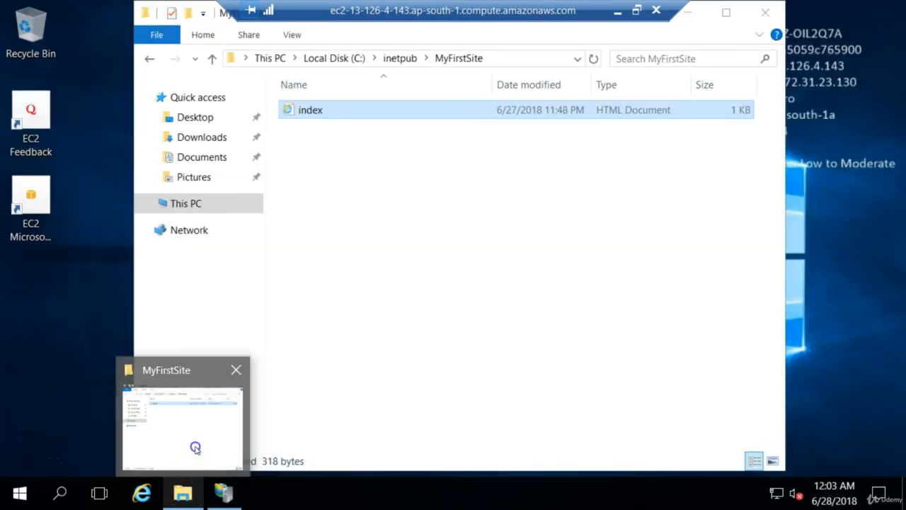
click(193, 447)
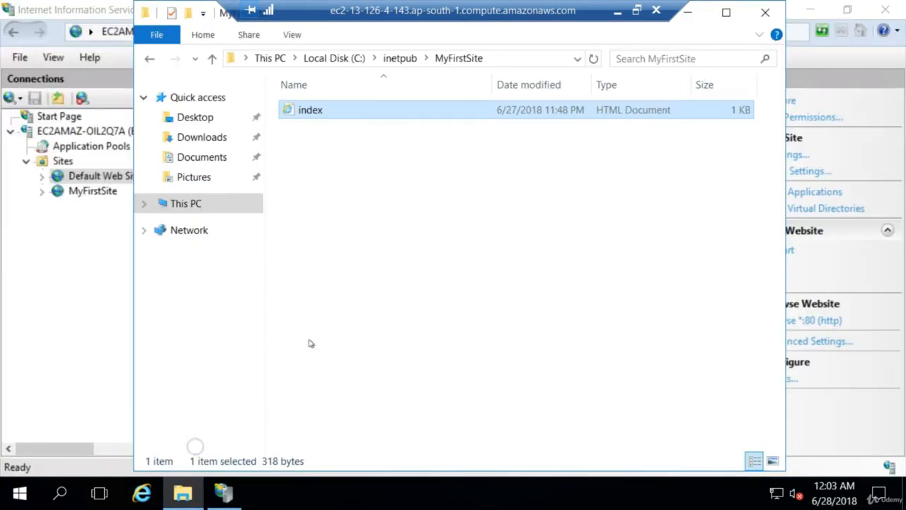
right_click(347, 113)
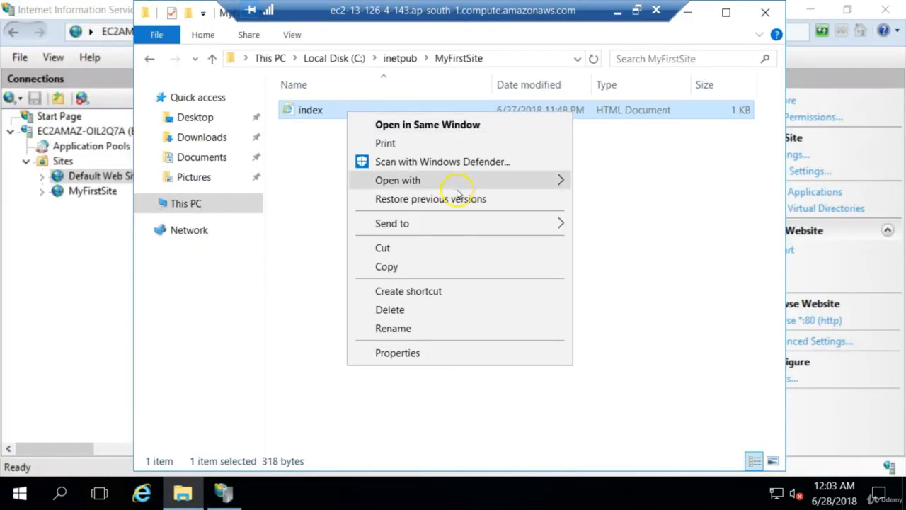
mouse_move(472, 184)
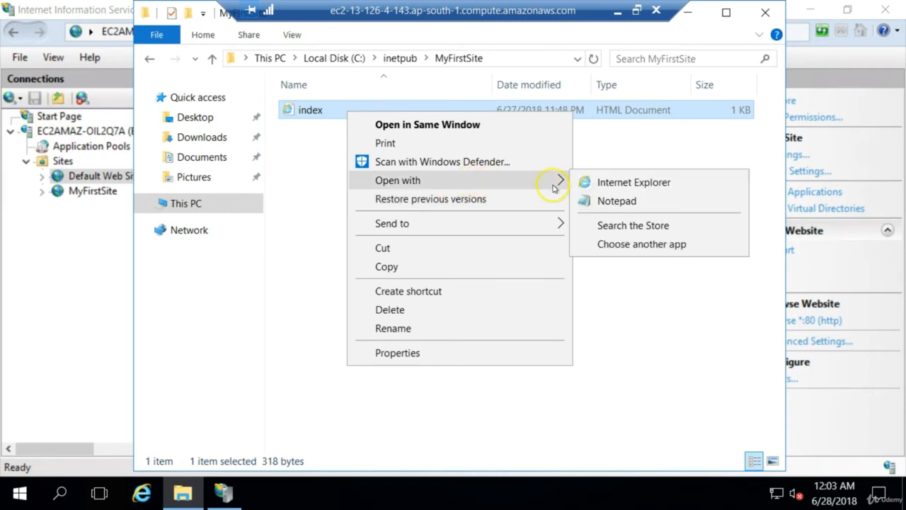
click(610, 200)
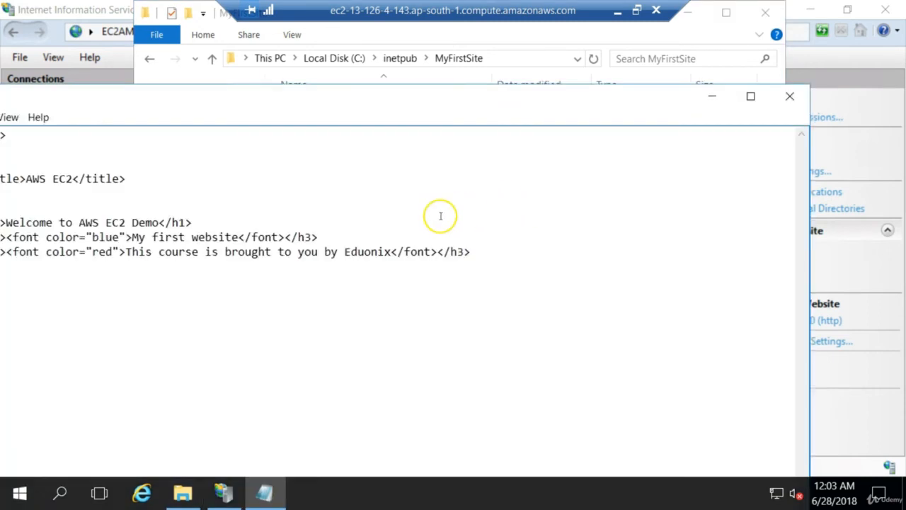
click(750, 96)
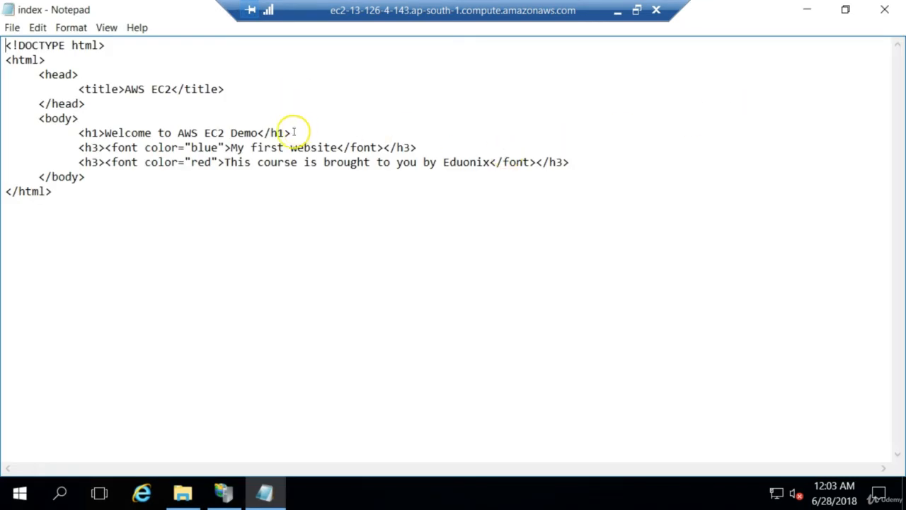
Append "at port 8080" to the blue "My first website" heading, and save the MyFirstSite index file while closing Notepad
click(335, 147)
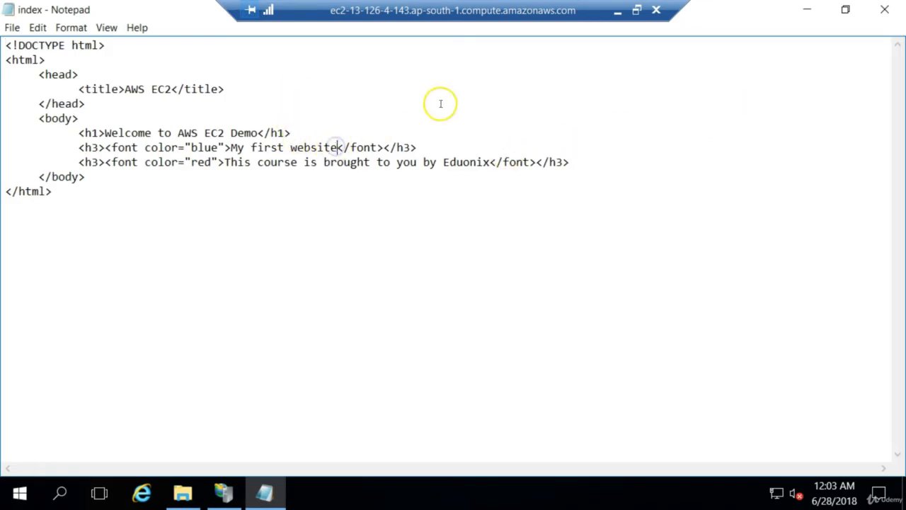
text(at port)
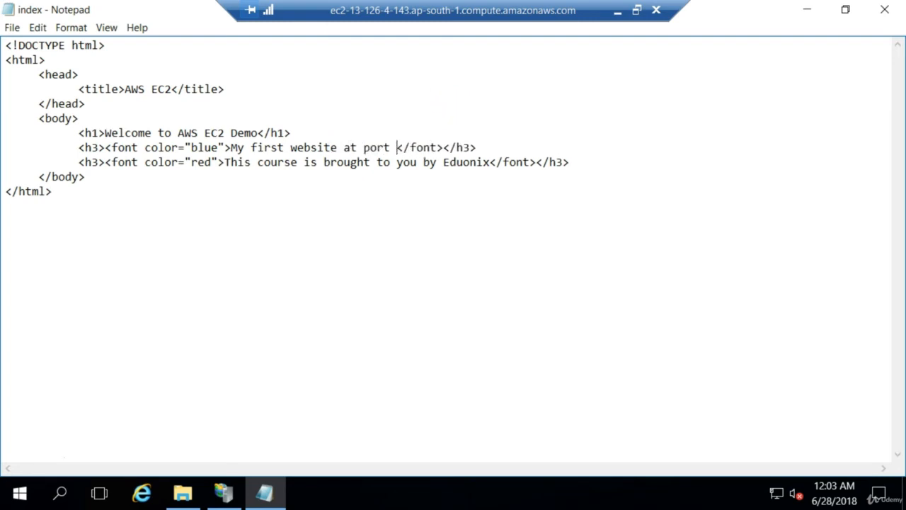
text( 8080)
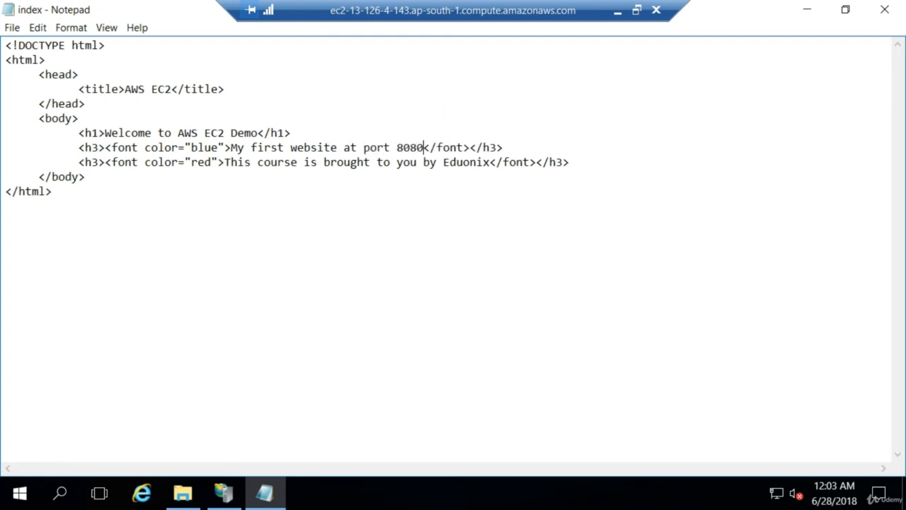
key(shift+Left)
key(shift+Left)
key(shift+Left)
key(shift+Left)
key(shift+Left)
key(shift+Left)
key(shift+Left)
key(shift+Left)
key(shift+Left)
key(shift+Left)
key(shift+Left)
key(shift+Left)
key(shift+Left)
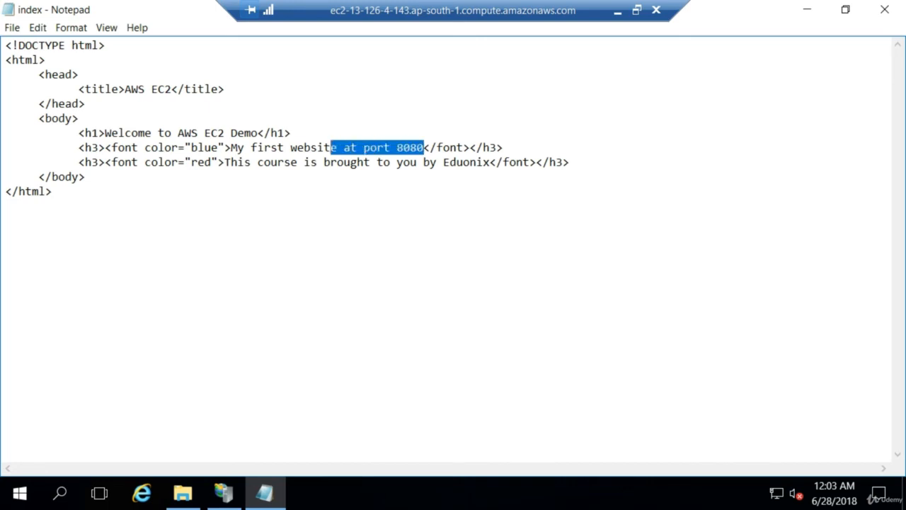
click(668, 99)
click(886, 12)
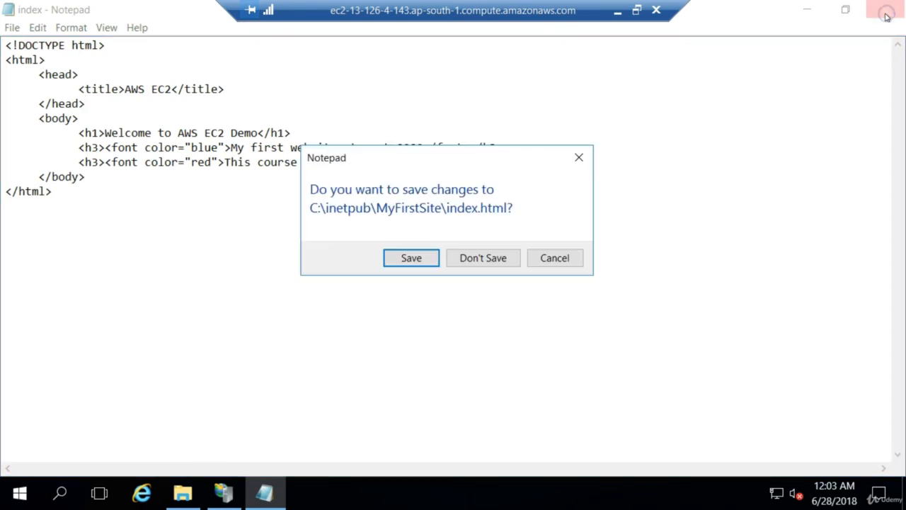
click(429, 258)
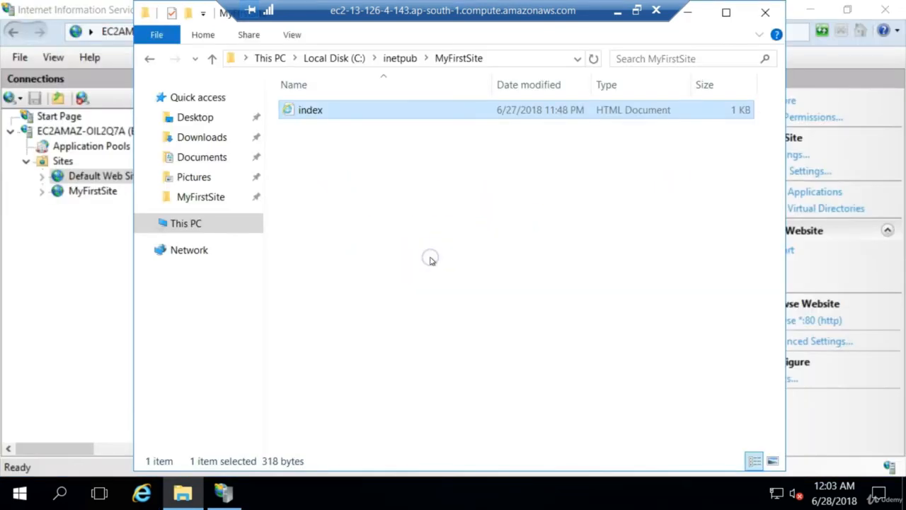
Open the index file from the inetpub wwwroot folder in Notepad and maximize its window
click(400, 58)
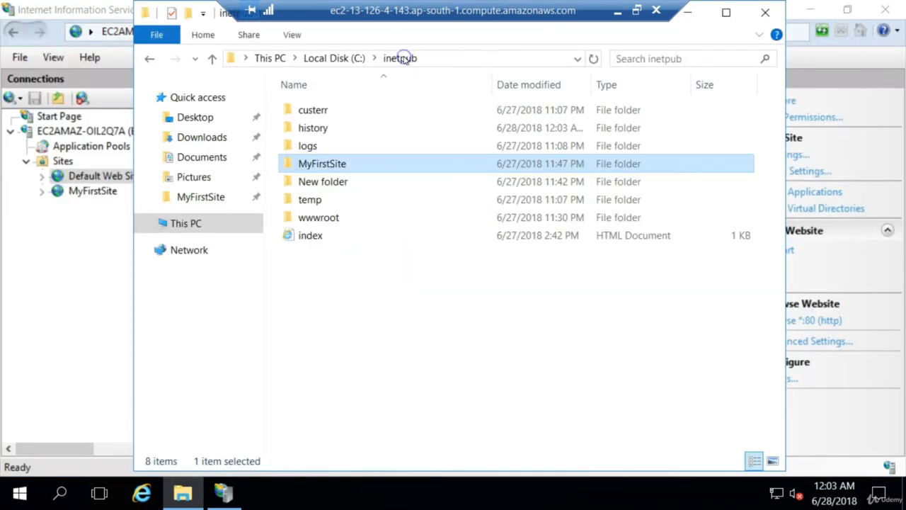
double_click(334, 218)
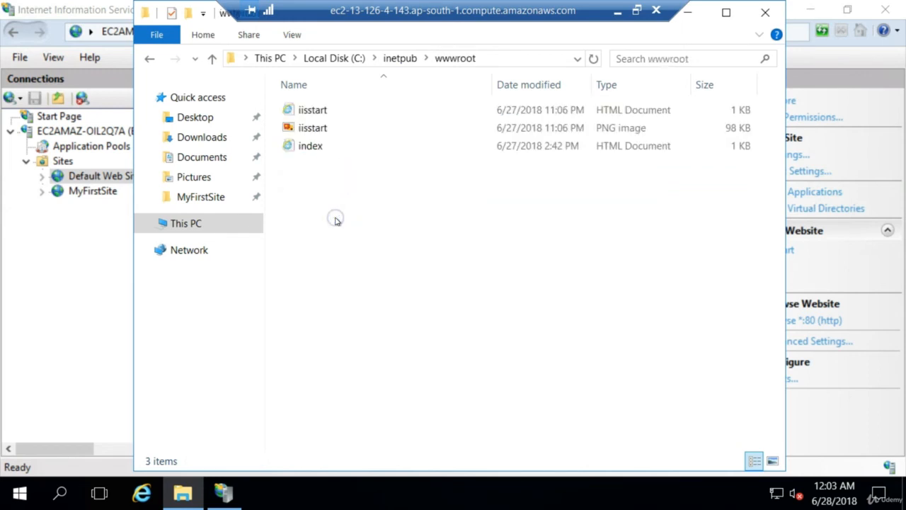
click(333, 149)
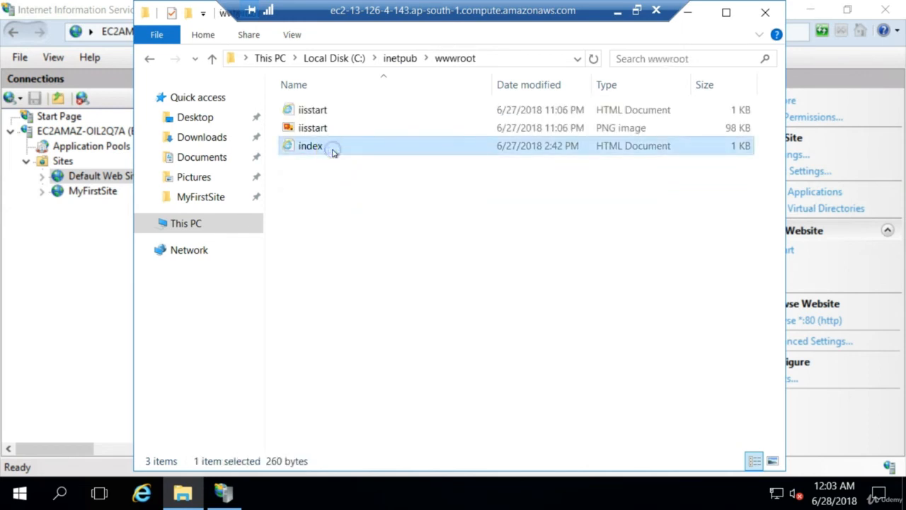
right_click(333, 150)
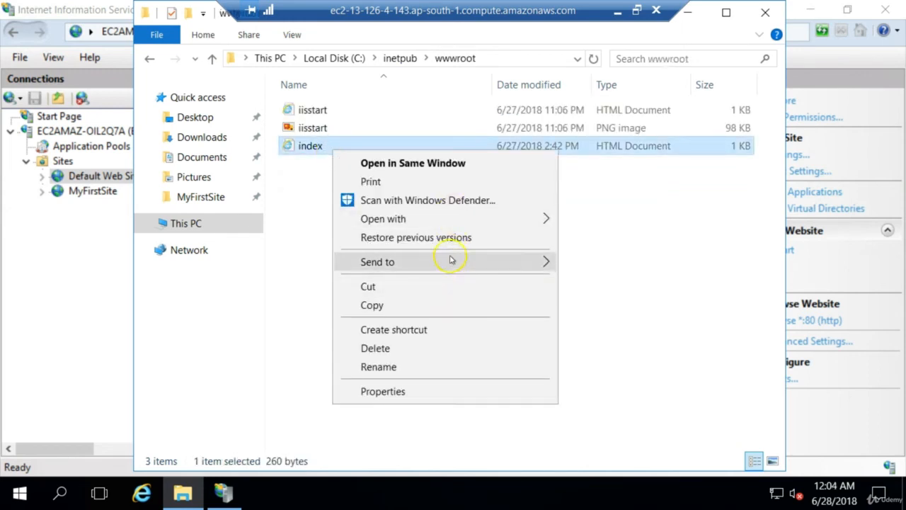
mouse_move(450, 223)
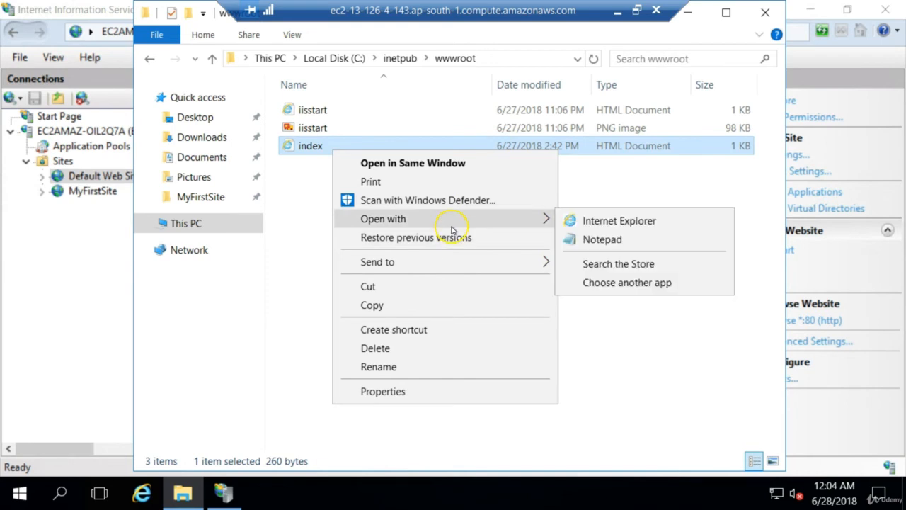
click(616, 241)
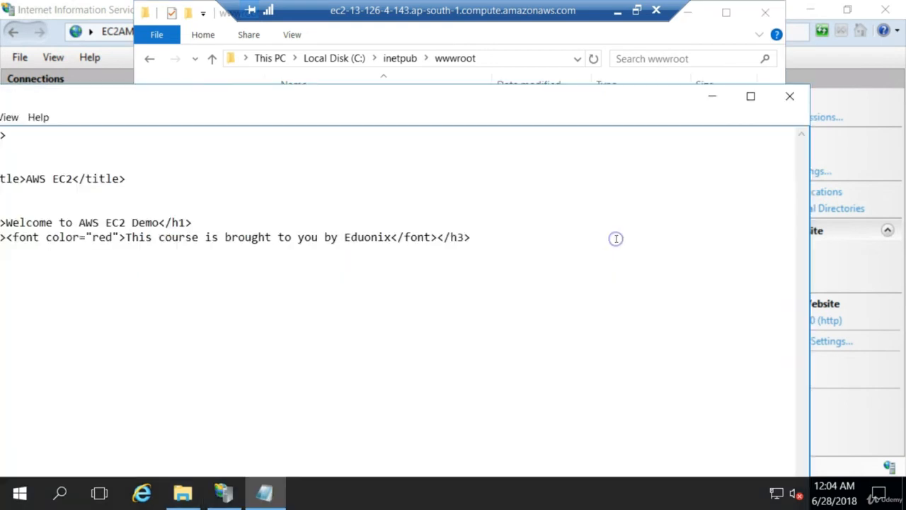
click(750, 97)
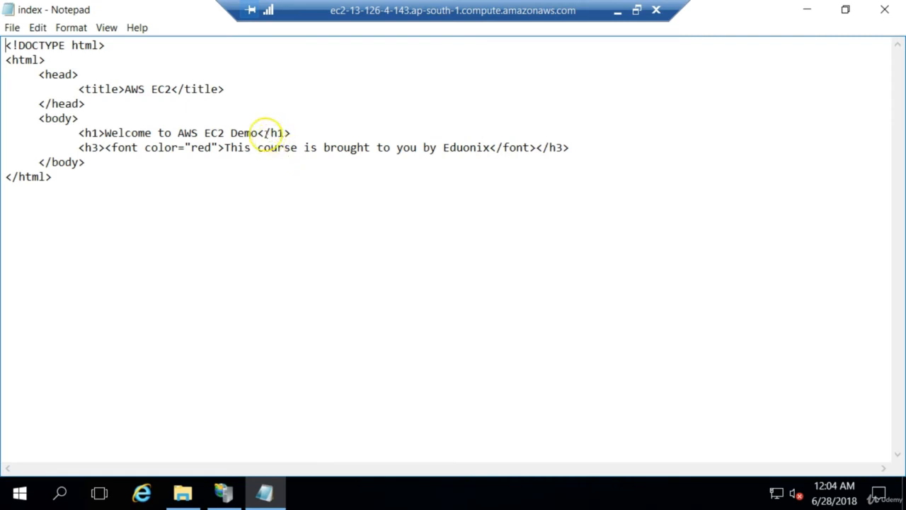
Append "at port 80" to the "Welcome to AWS EC2 Demo" heading, and save the wwwroot index file while closing Notepad
click(258, 132)
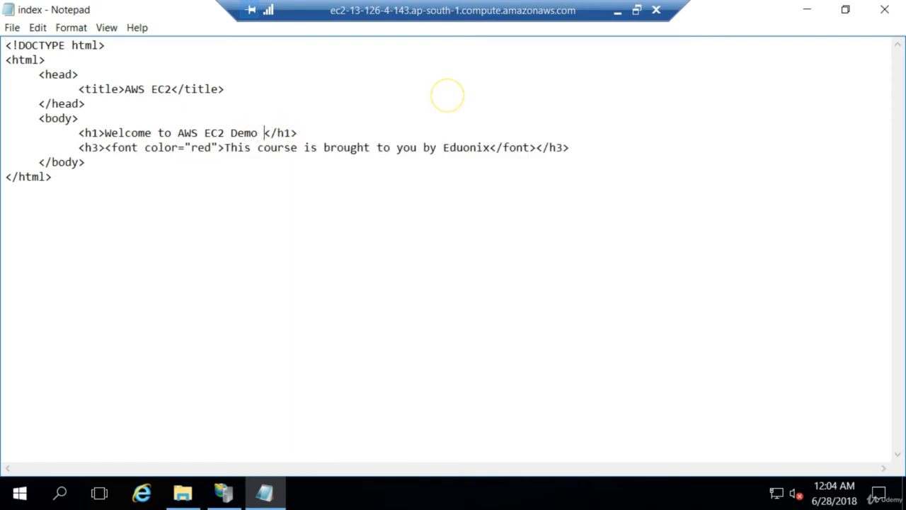
text(at port 8080)
key(BackSpace)
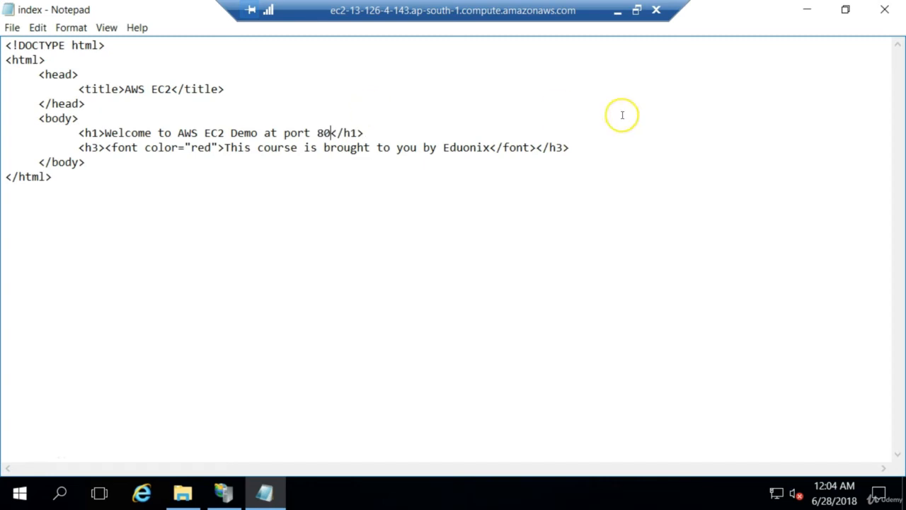
click(886, 11)
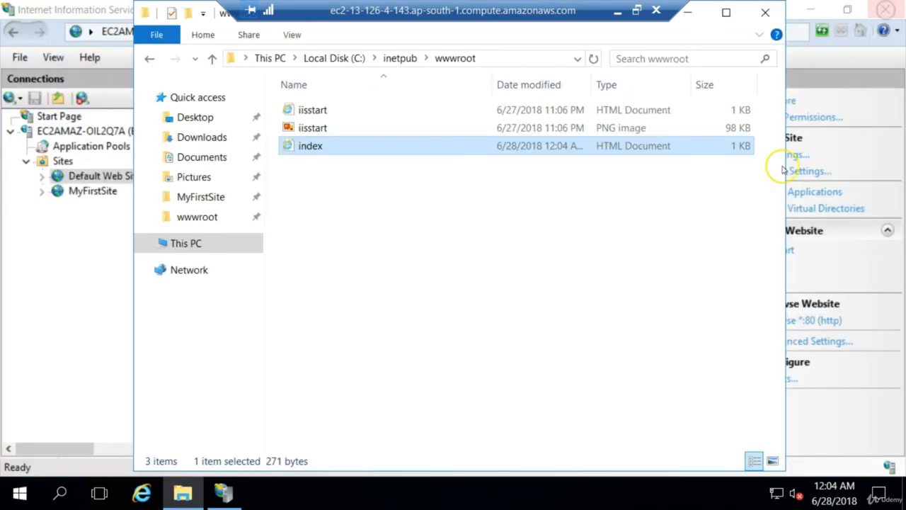
Minimize the remote session, switch to Chrome on the local machine and reload 13.126.4.143
click(616, 13)
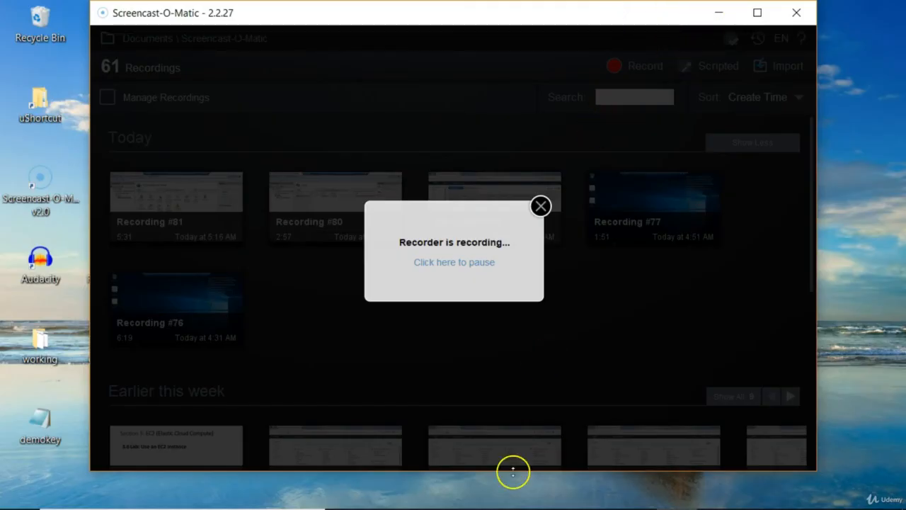
mouse_move(495, 506)
click(391, 493)
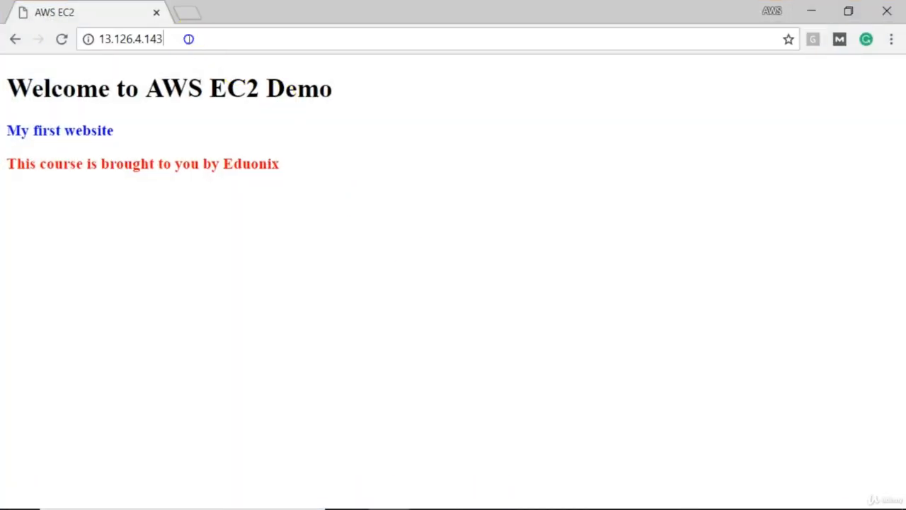
click(188, 39)
click(188, 39)
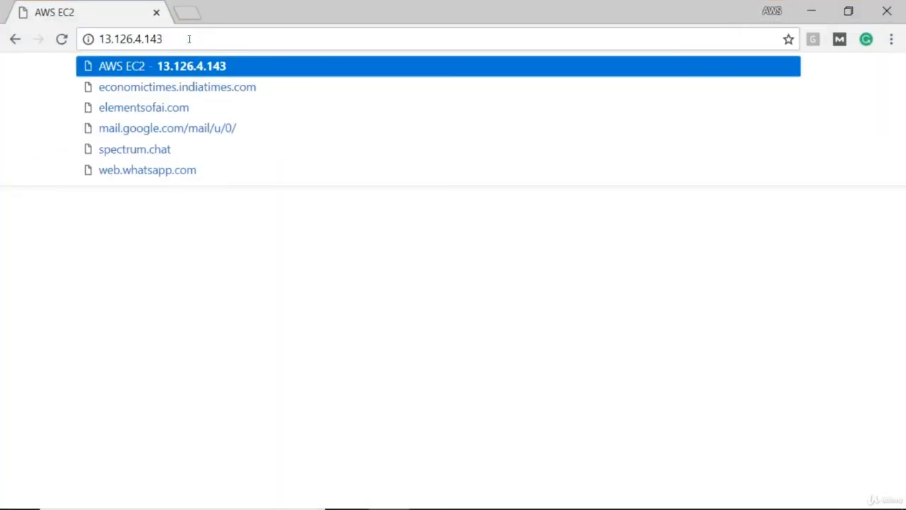
key(Return)
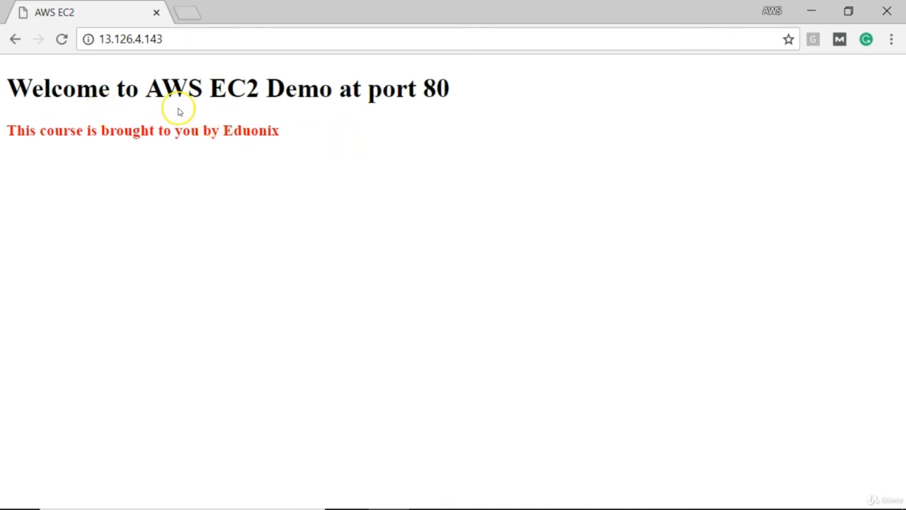
Load the default site with its port given explicitly as 13.126.4.143:80
click(199, 43)
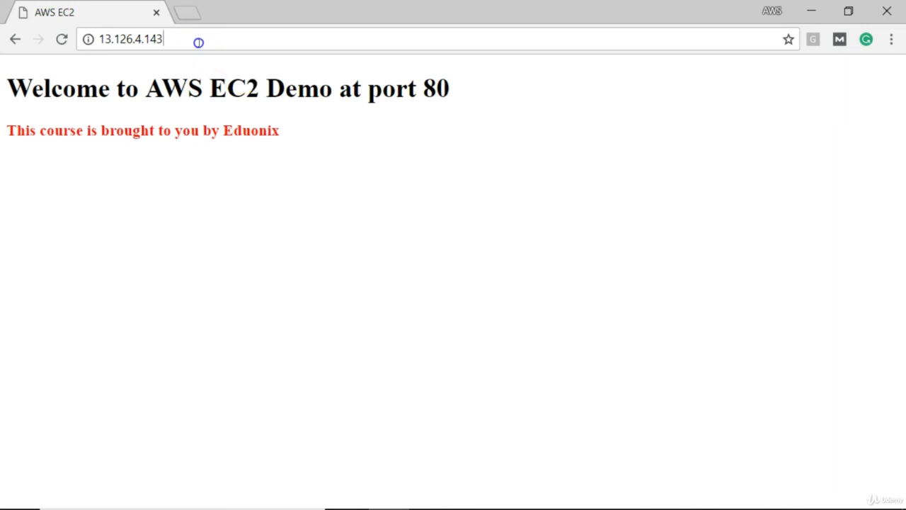
click(198, 43)
text(:80)
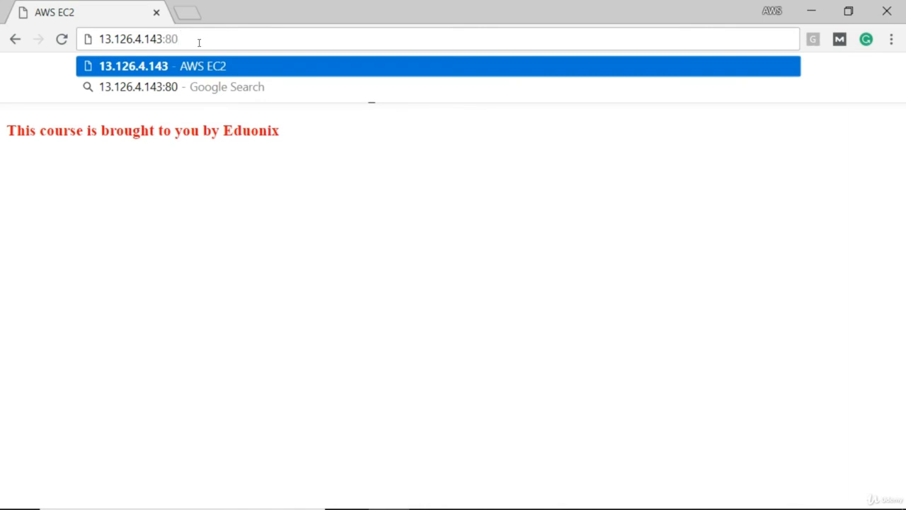
key(Return)
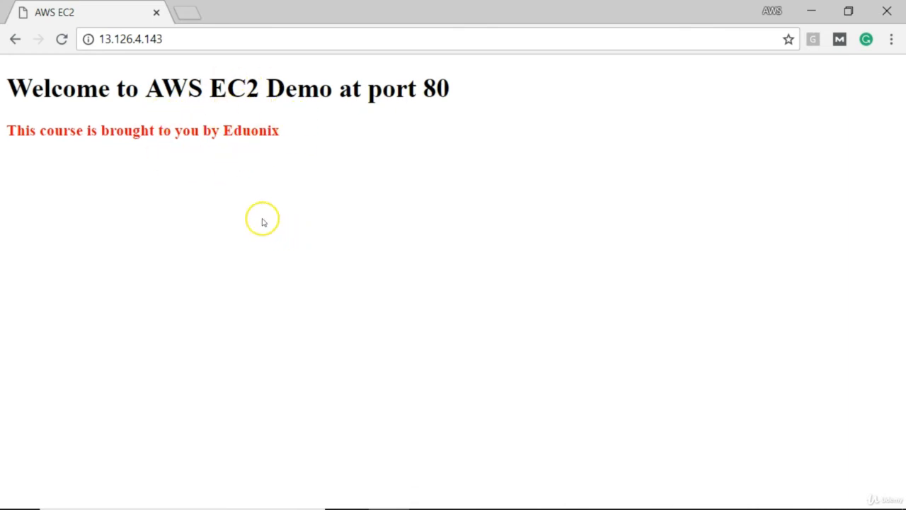
click(201, 40)
key(ctrl+c)
click(188, 12)
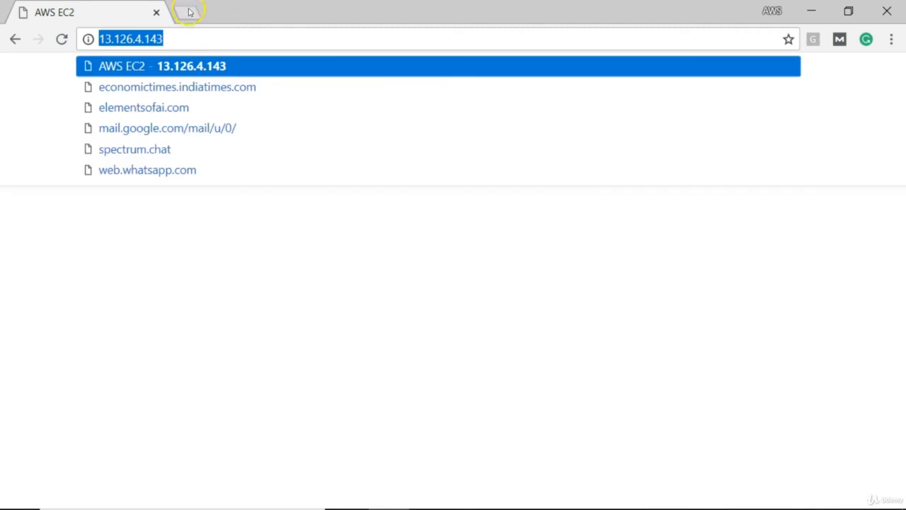
click(223, 43)
key(ctrl+v)
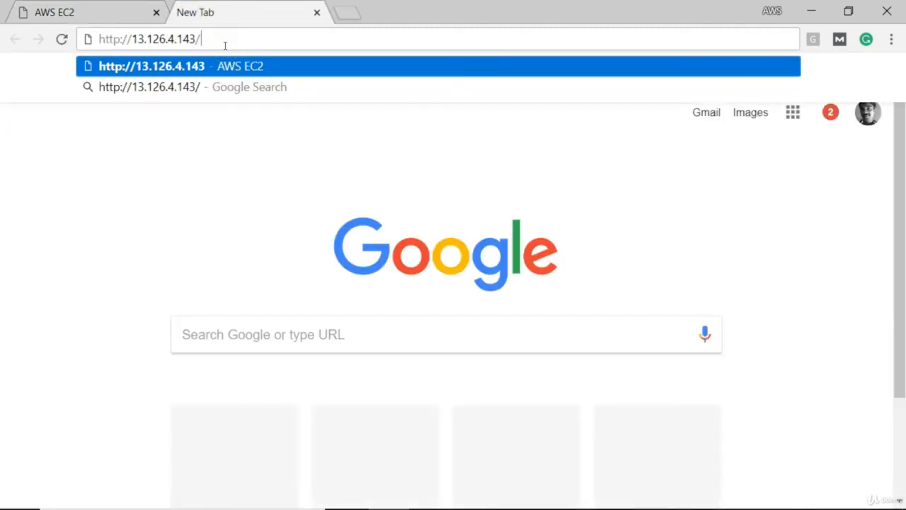
key(Return)
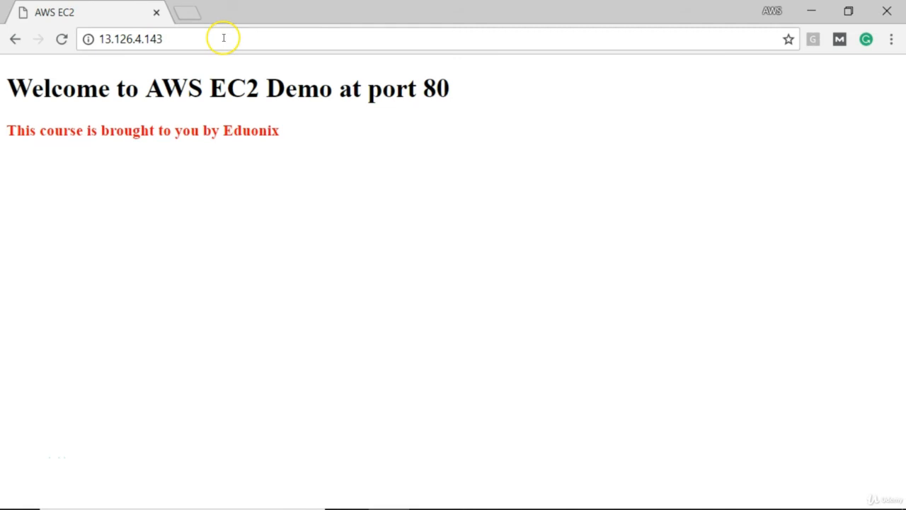
click(223, 38)
key(ctrl+c)
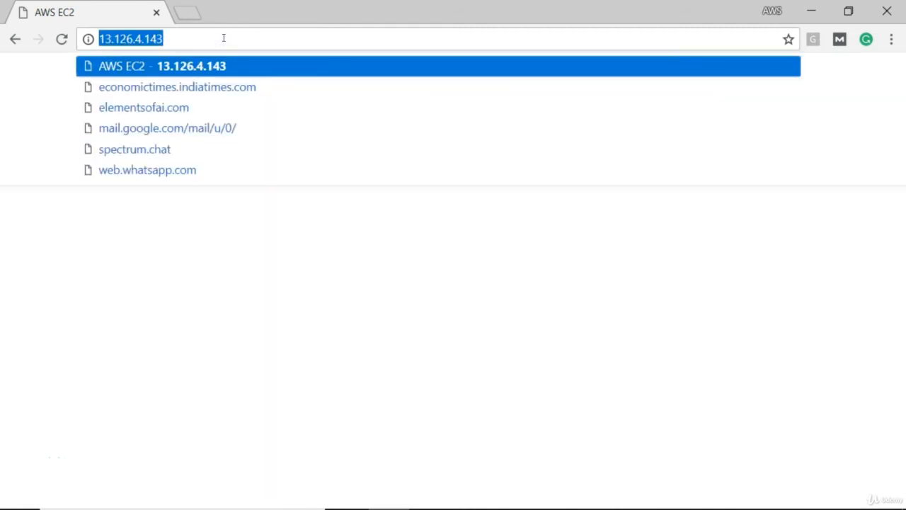
click(193, 12)
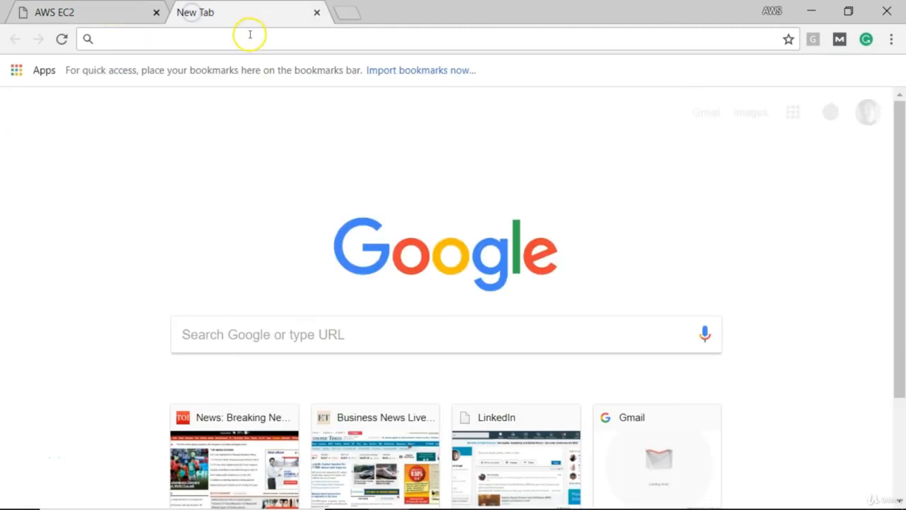
key(ctrl+v)
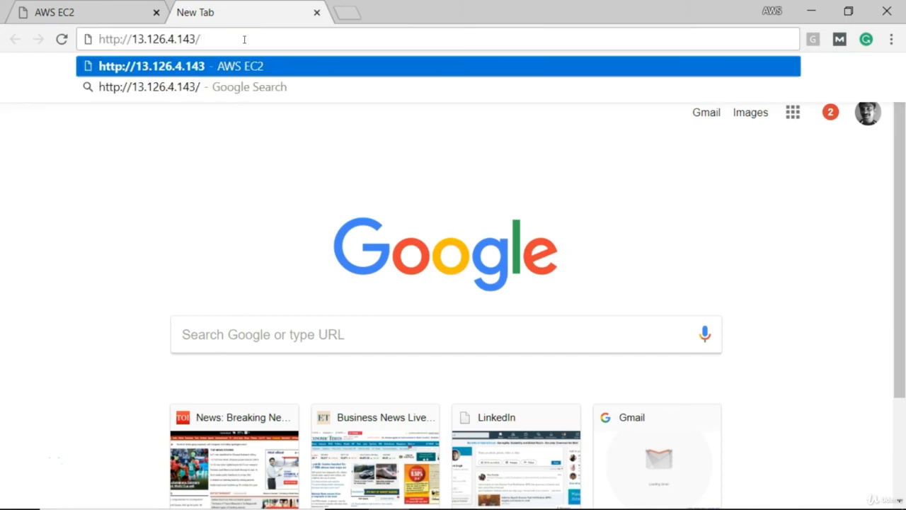
key(Return)
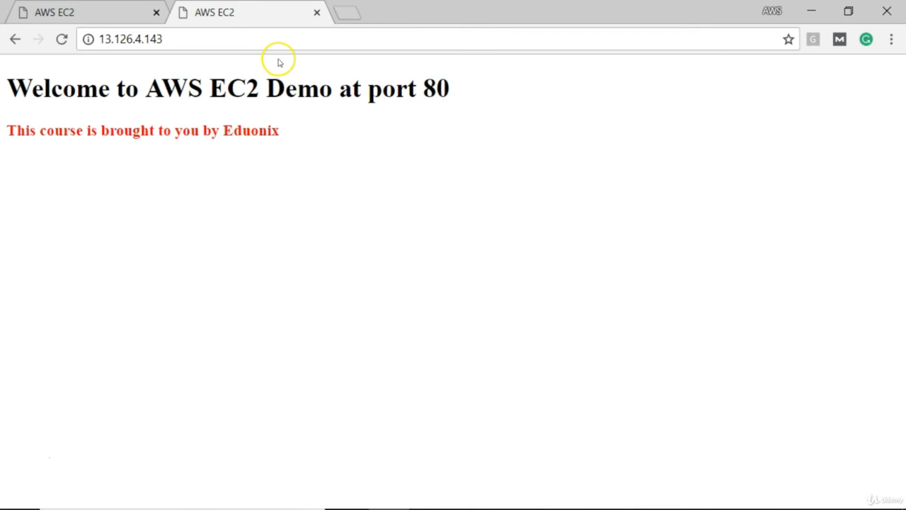
Request MyFirstSite in the second tab at 13.126.4.143:8080
click(220, 43)
click(221, 44)
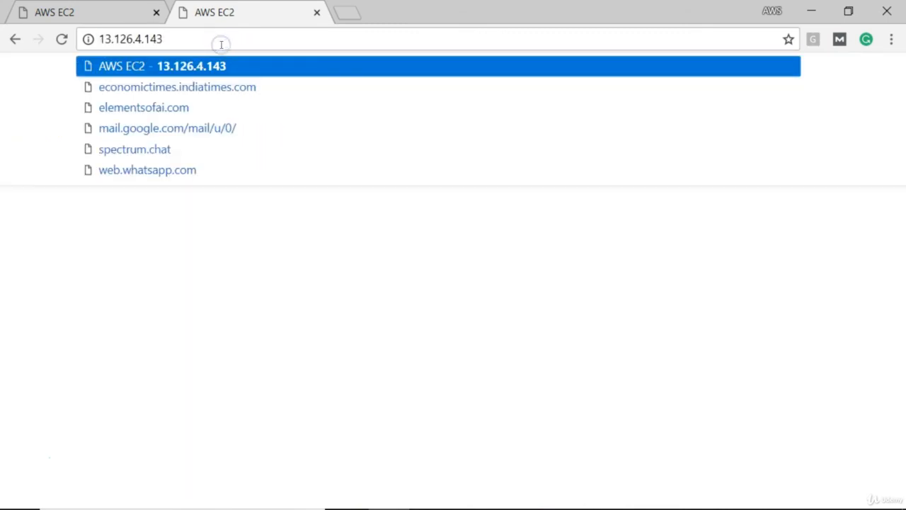
text(:80)
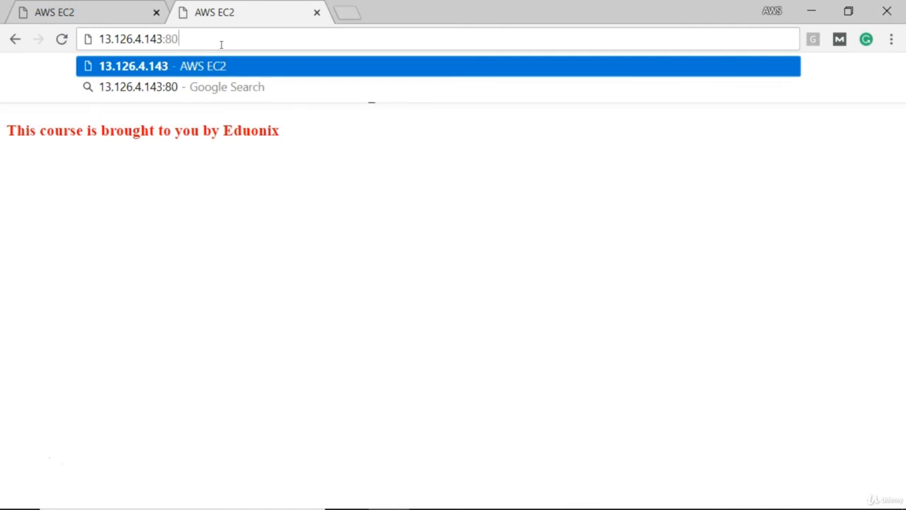
text(80)
key(Return)
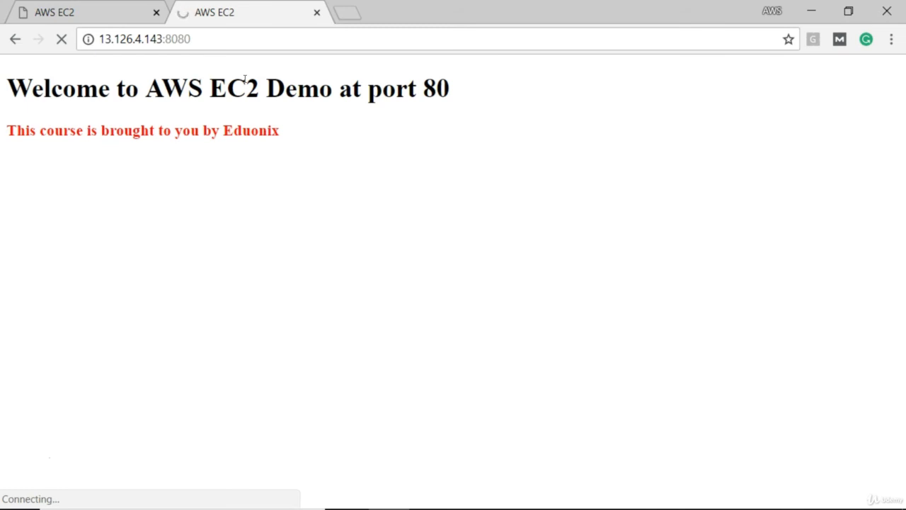
Load 13.126.4.143:8080 again in a third browser tab and compare it with the request in the second tab
click(221, 40)
key(ctrl+c)
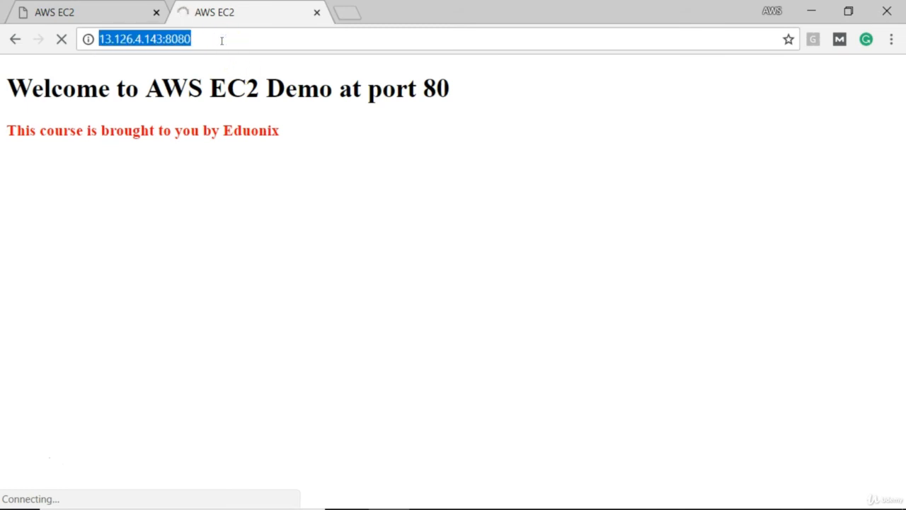
click(345, 13)
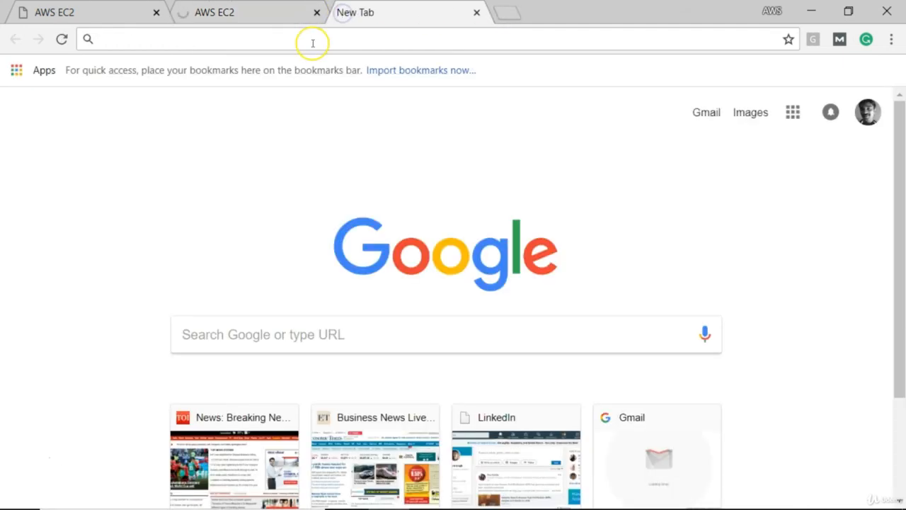
key(ctrl+v)
key(Return)
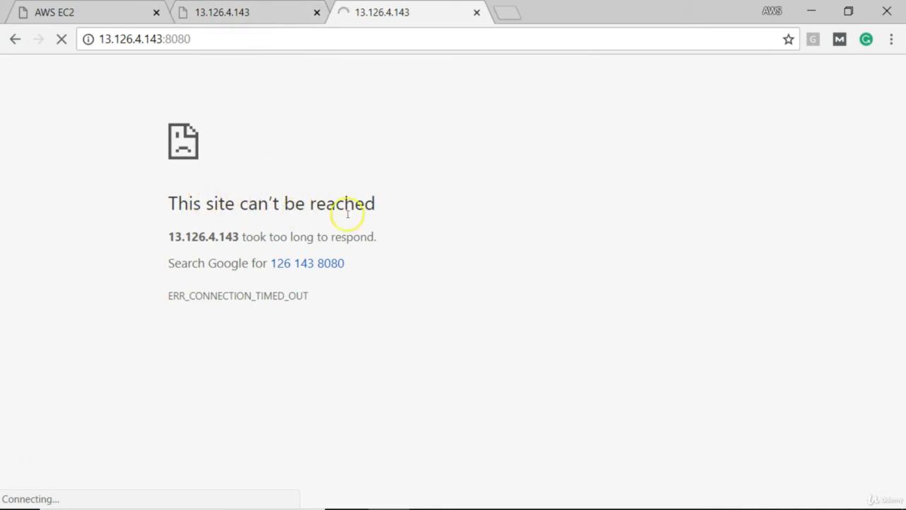
click(219, 11)
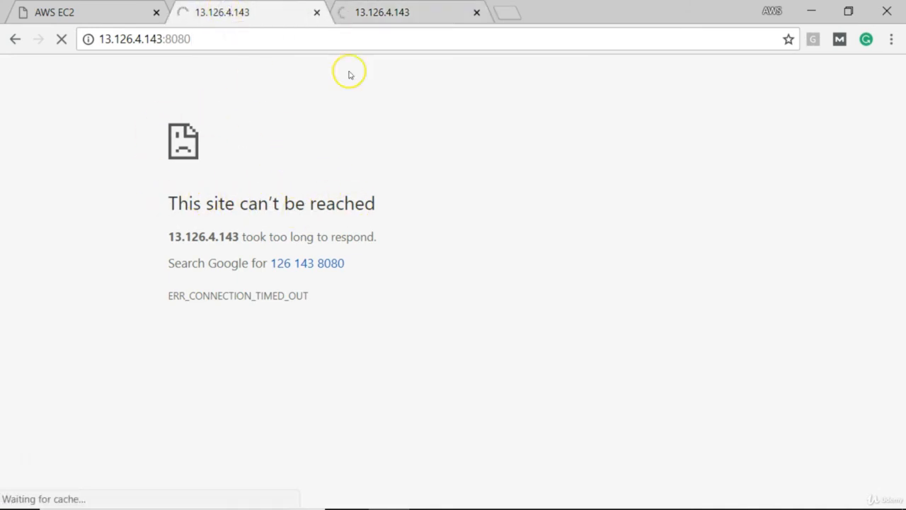
click(381, 20)
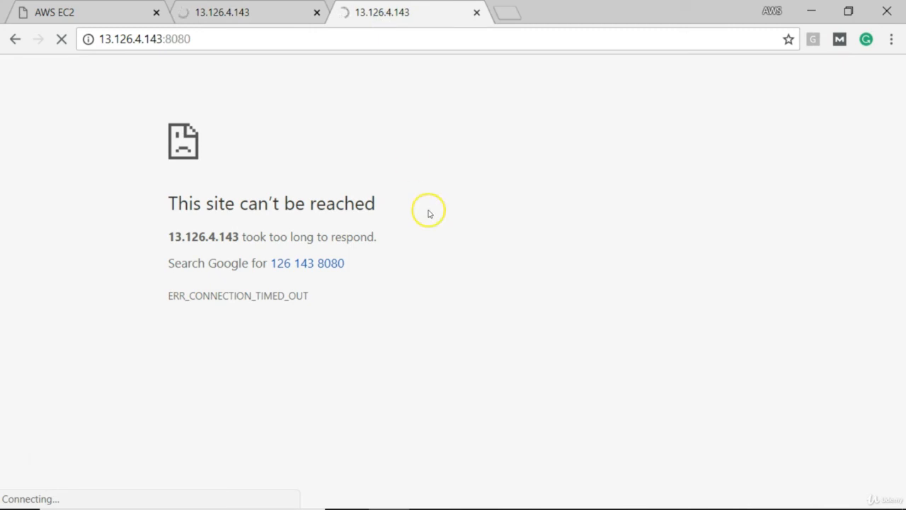
Switch to the EC2 console in Edge and show the inbound rules of MyFirstServer's security group MySG in an enlarged details pane
mouse_move(505, 500)
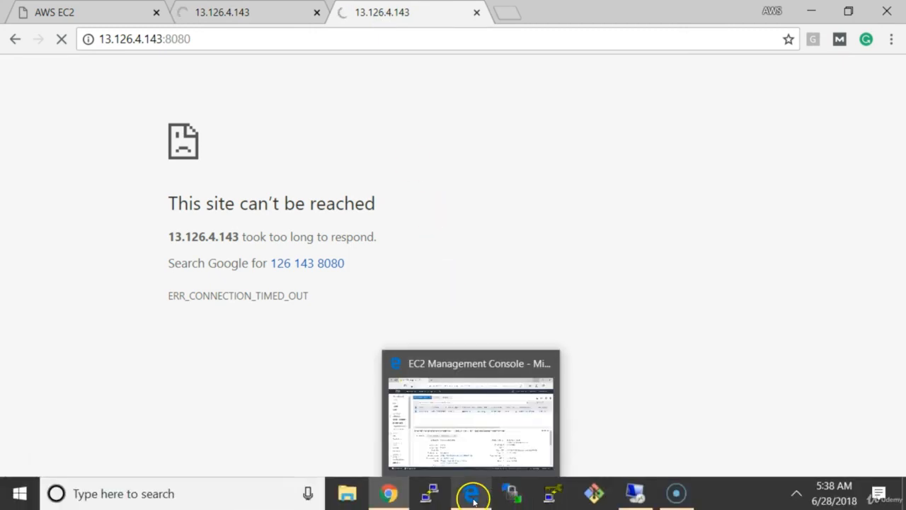
click(472, 494)
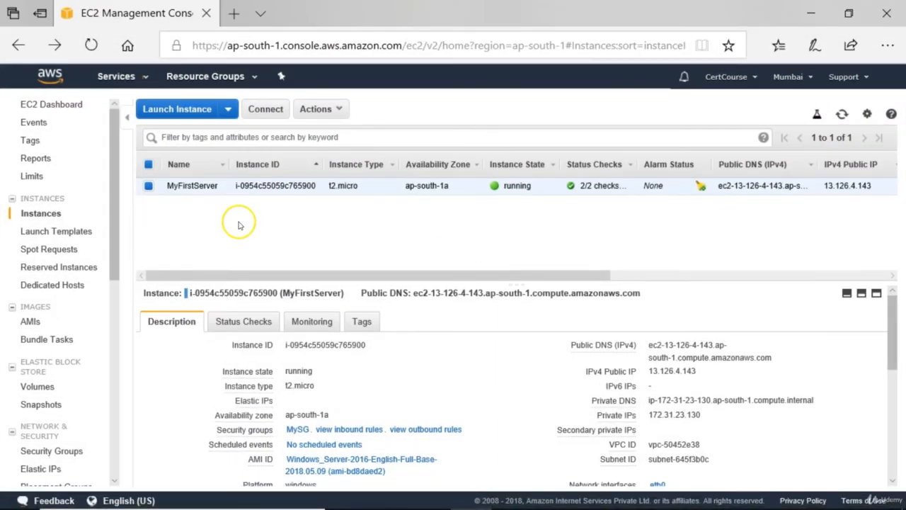
mouse_move(179, 188)
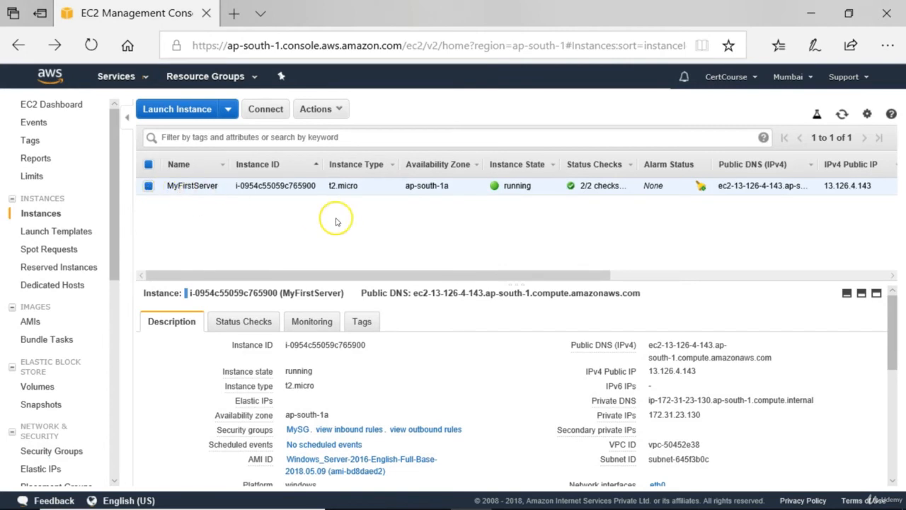
click(298, 429)
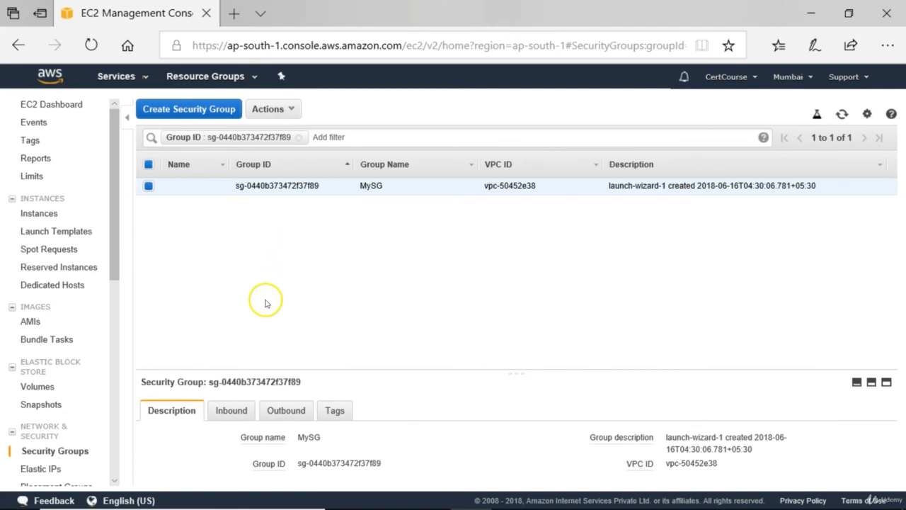
click(225, 413)
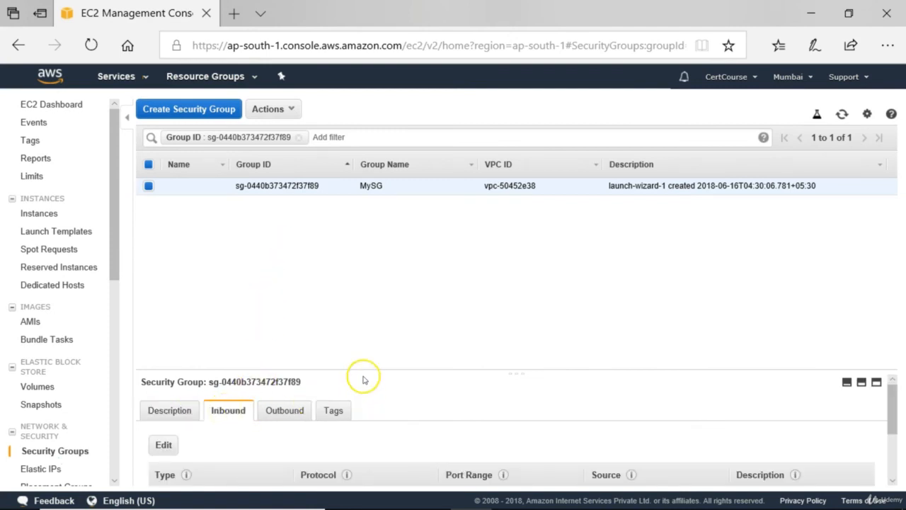
drag(362, 372, 372, 236)
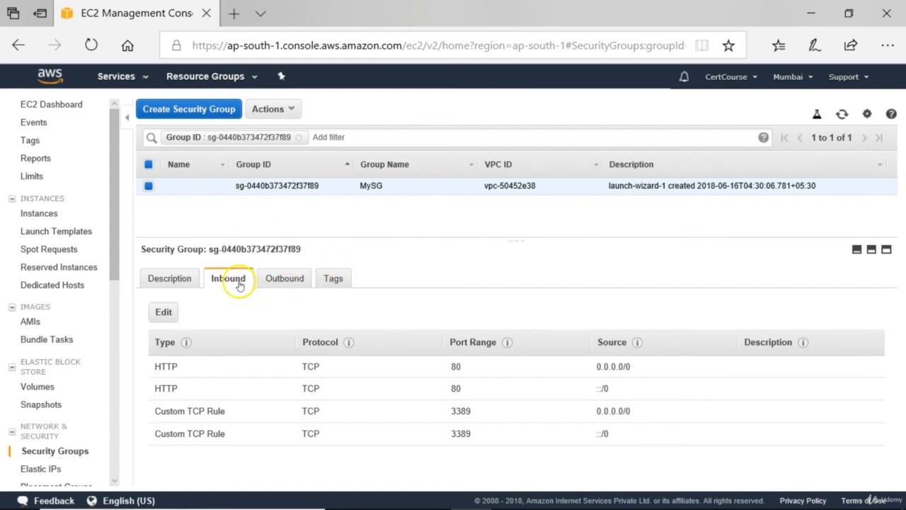
Add a Custom TCP inbound rule to MySG for port 8080 with source Anywhere
click(164, 313)
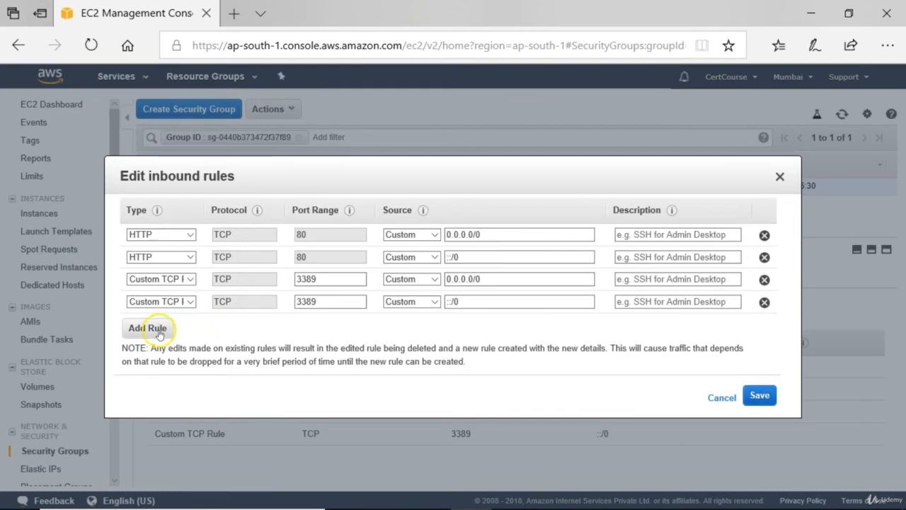
click(157, 332)
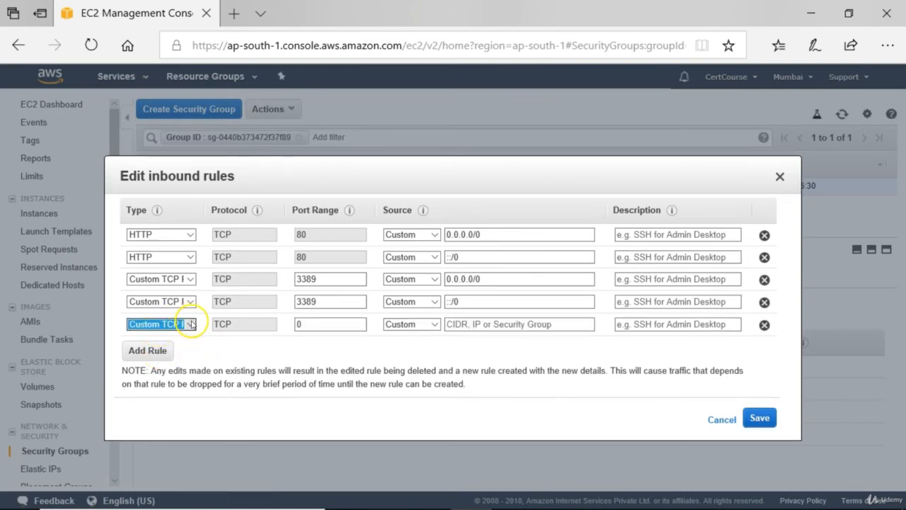
click(190, 325)
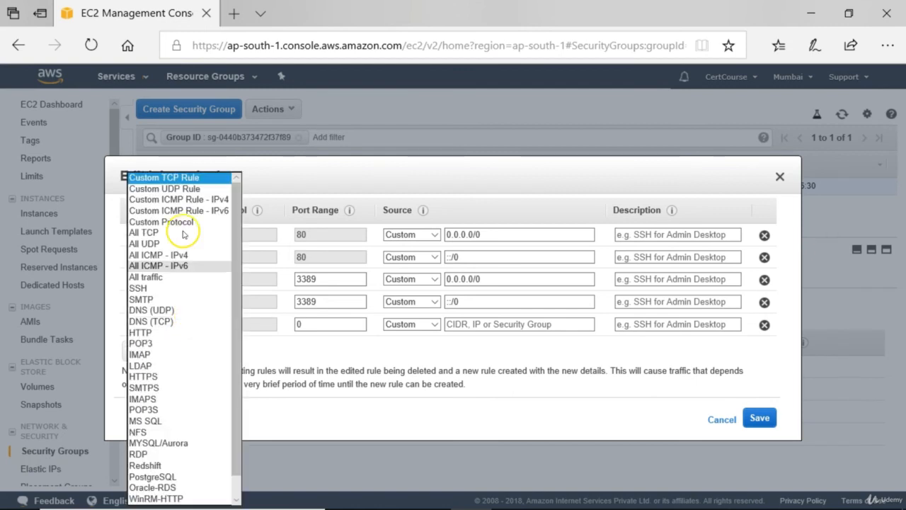
click(178, 177)
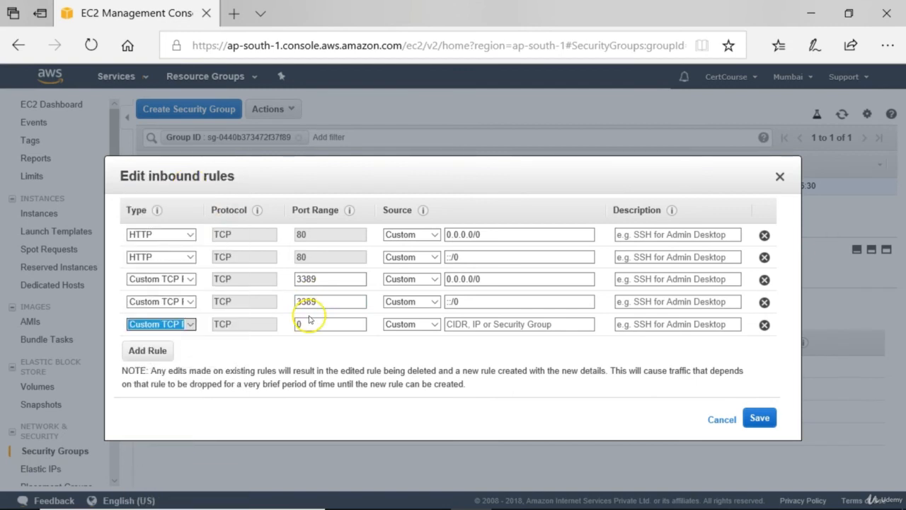
click(310, 320)
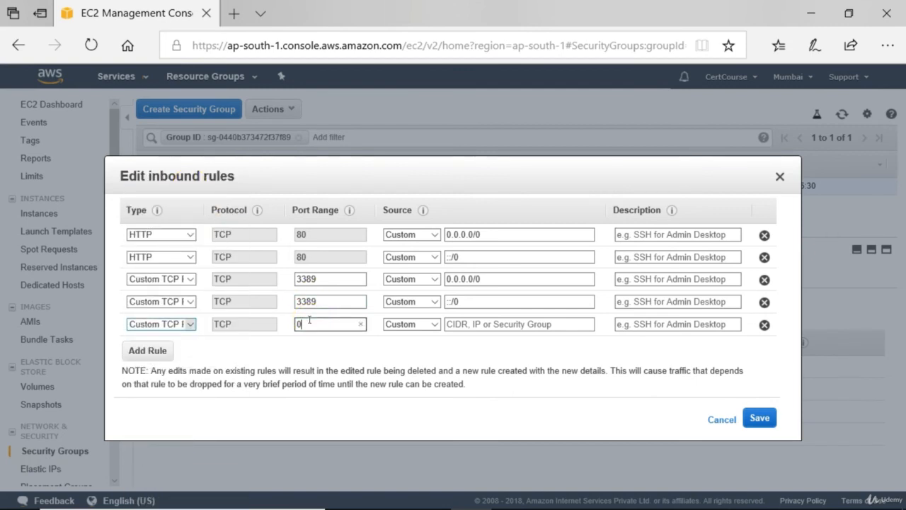
key(BackSpace)
text(8080)
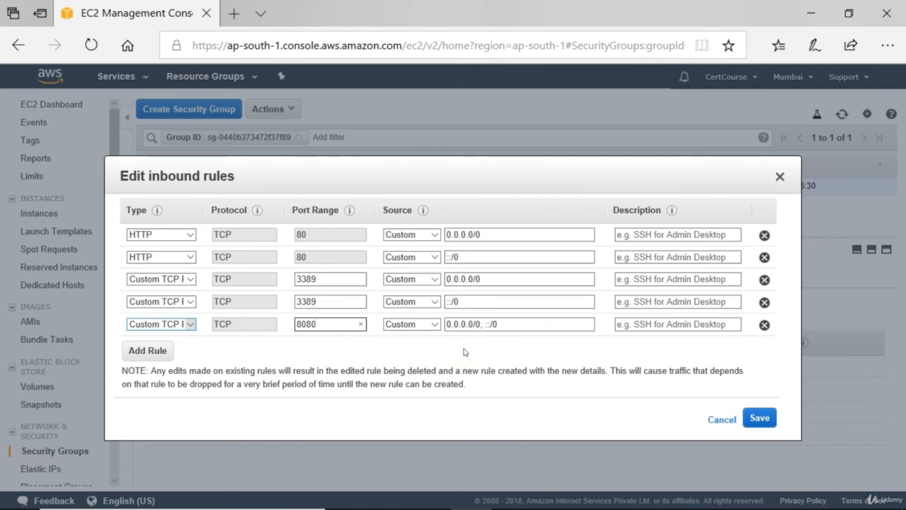
click(435, 326)
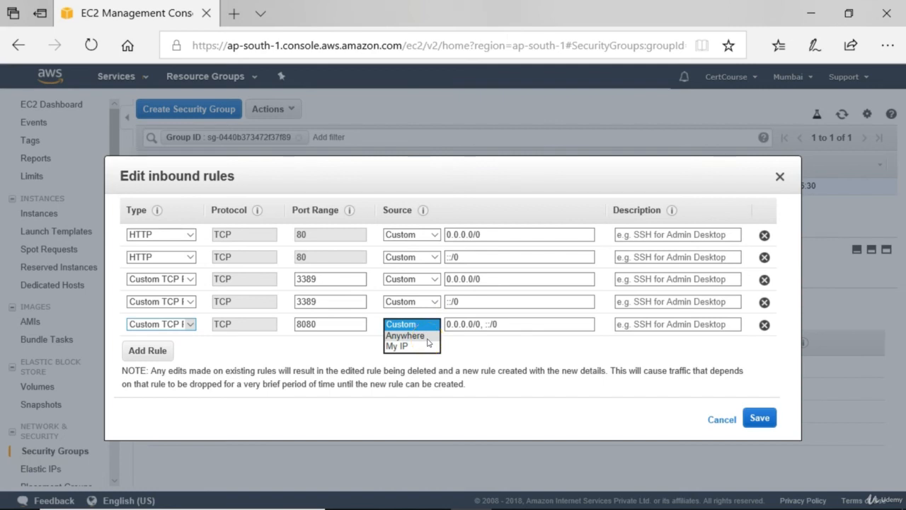
click(405, 335)
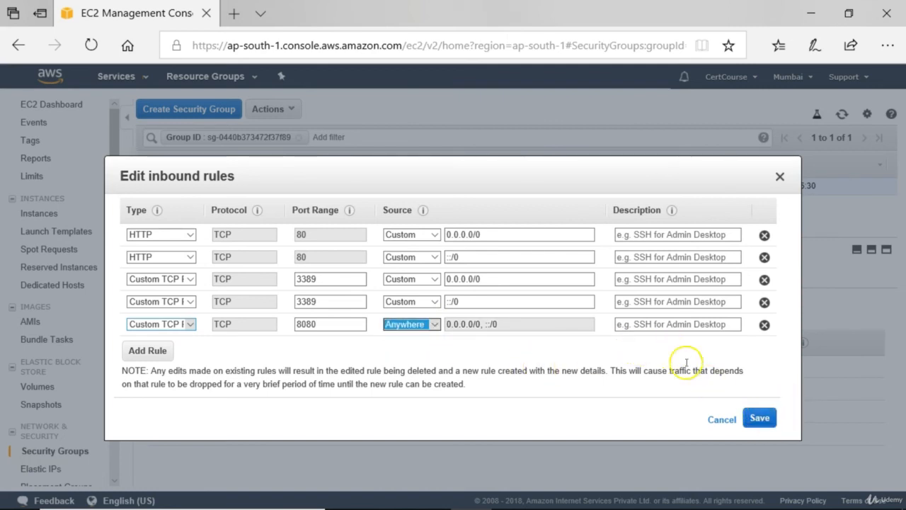
Describe the new port 8080 rule as MyFirstSite and save the inbound rules
click(669, 323)
click(645, 324)
text(My)
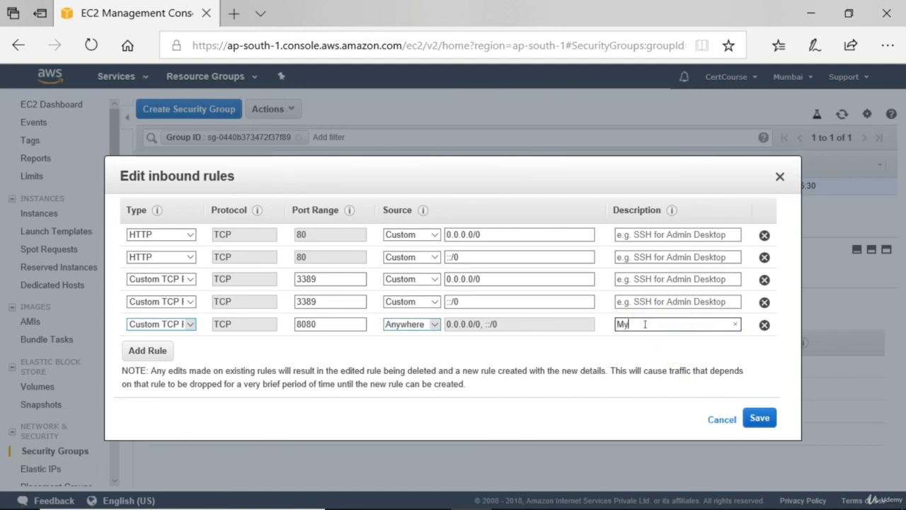
text(FirstSite)
click(758, 417)
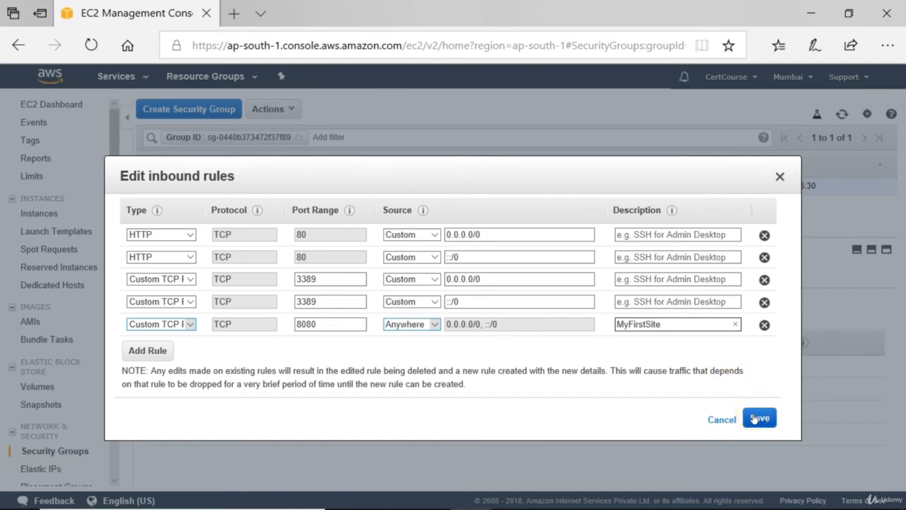
click(757, 418)
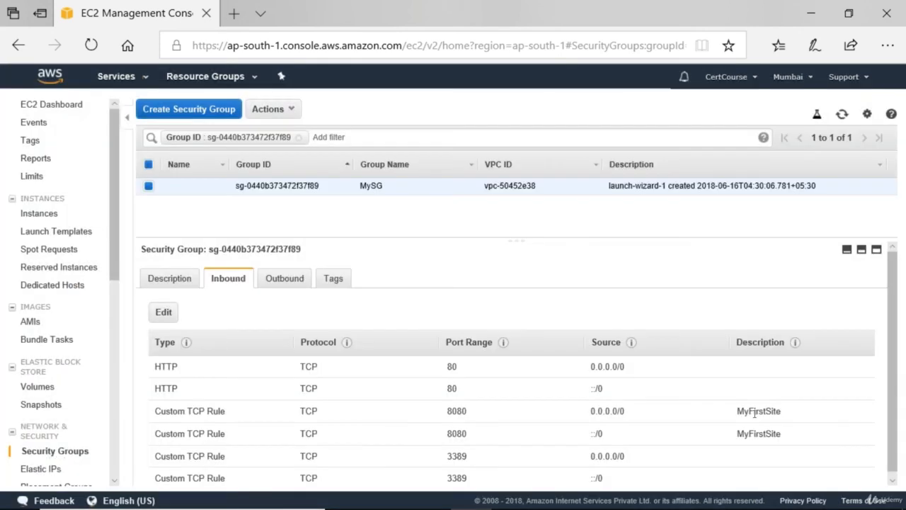
Switch back to Chrome and retest MyFirstSite by reloading 13.126.4.143:8080
mouse_move(441, 493)
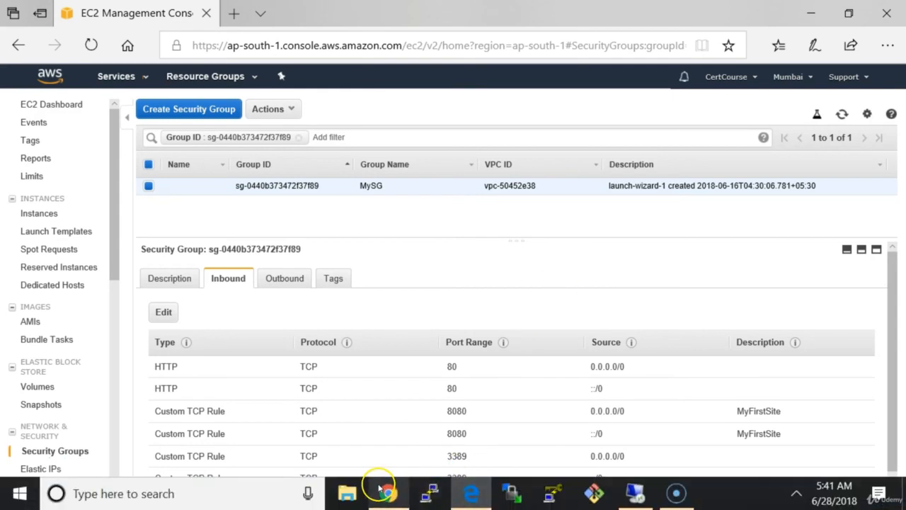
mouse_move(385, 490)
click(381, 447)
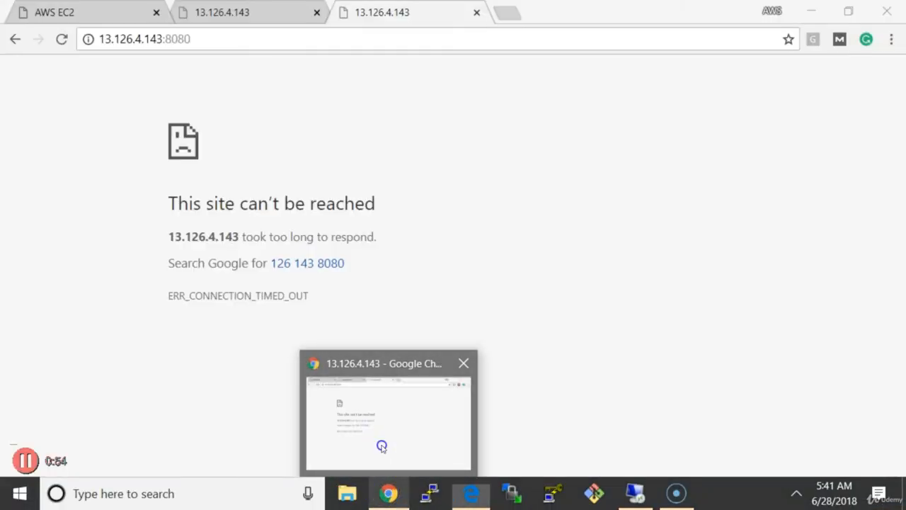
click(62, 39)
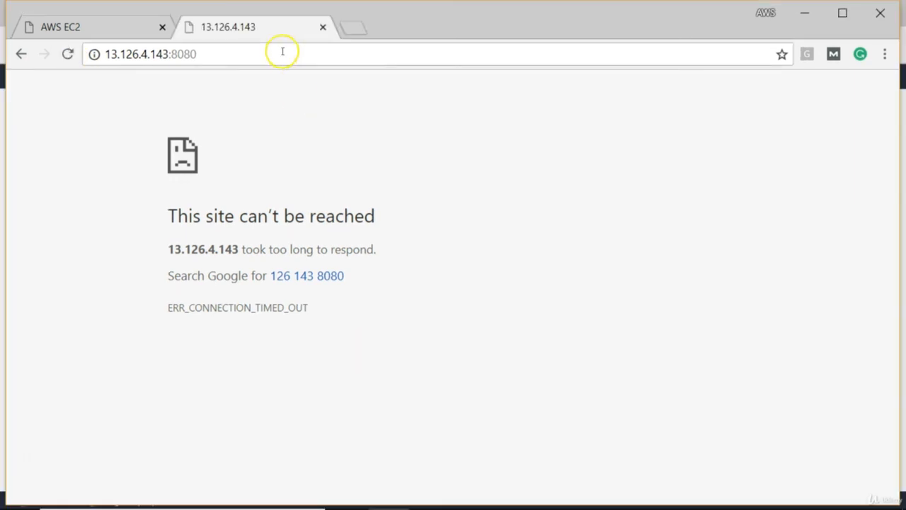
click(281, 50)
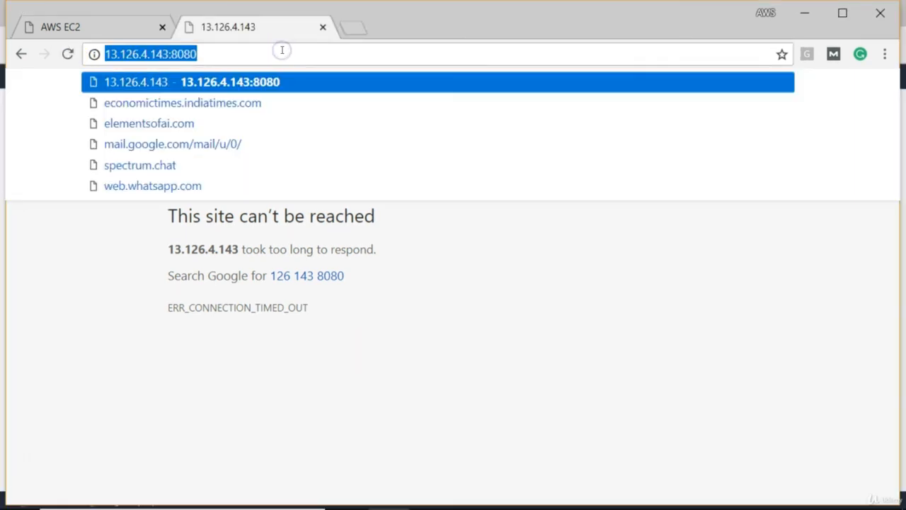
key(Return)
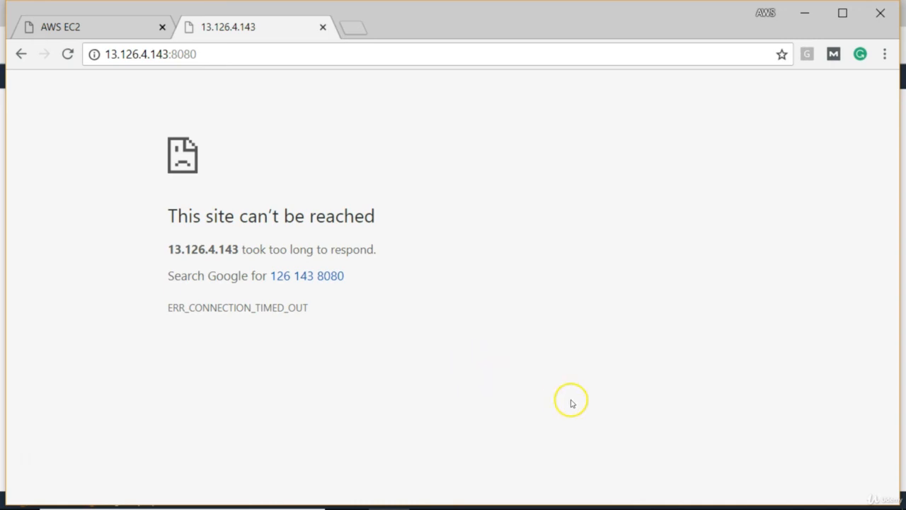
Switch to the remote desktop session, run firewall.cpl and open the inbound rules in Windows Firewall's advanced settings
mouse_move(690, 499)
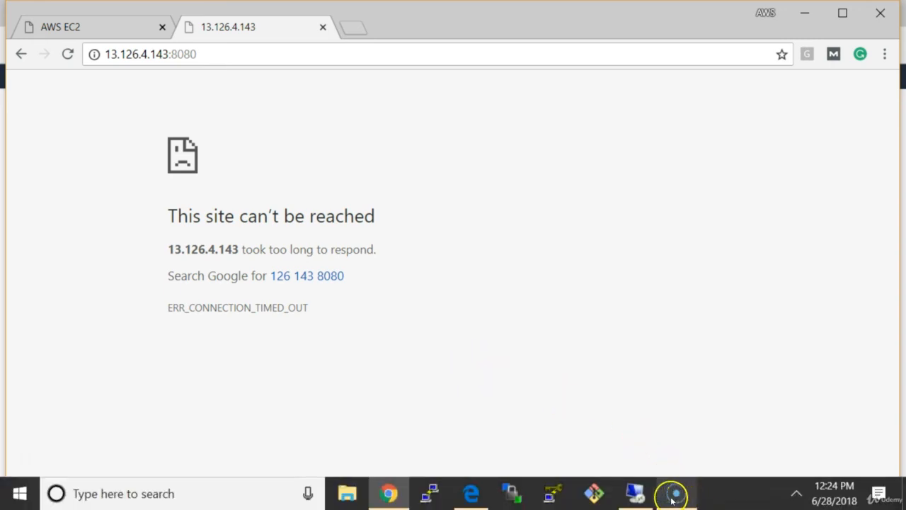
click(639, 495)
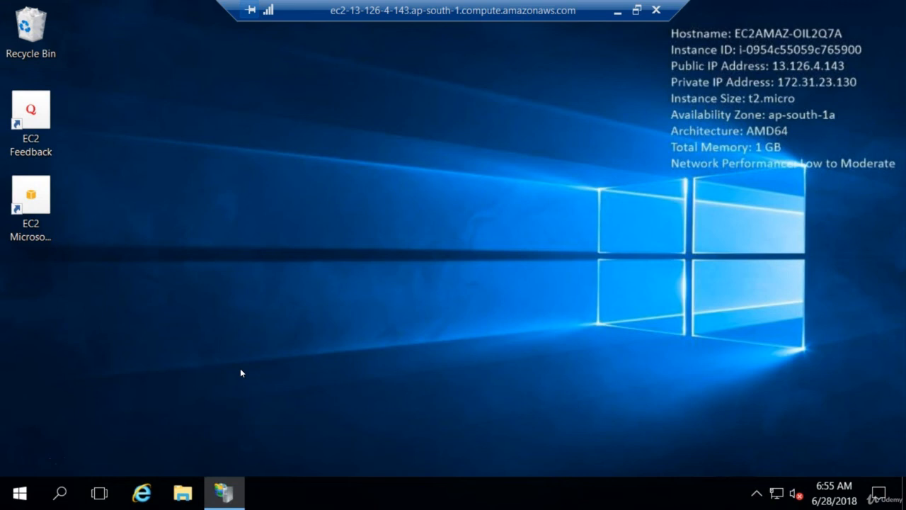
key(super+r)
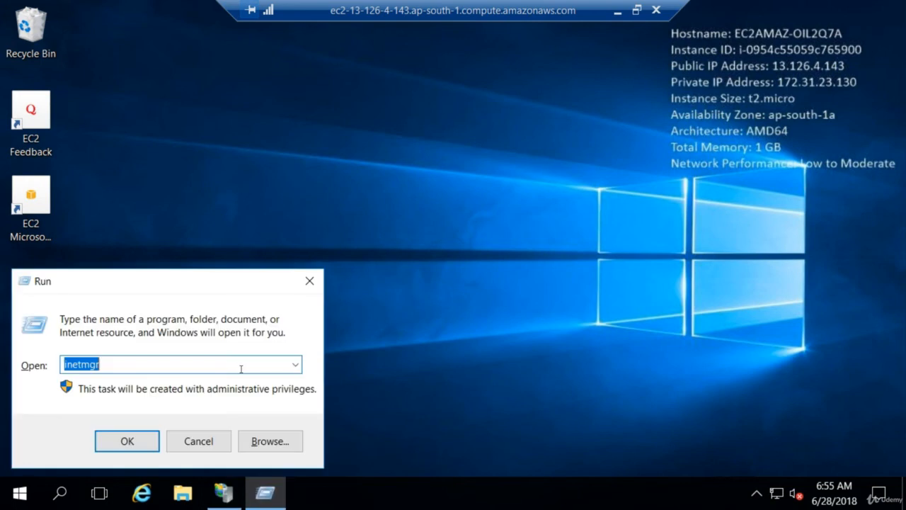
text(fire)
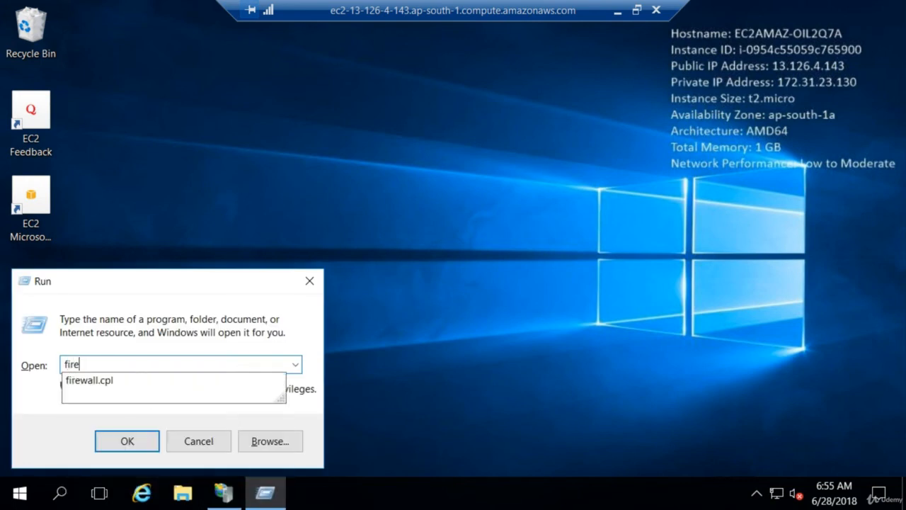
key(Down)
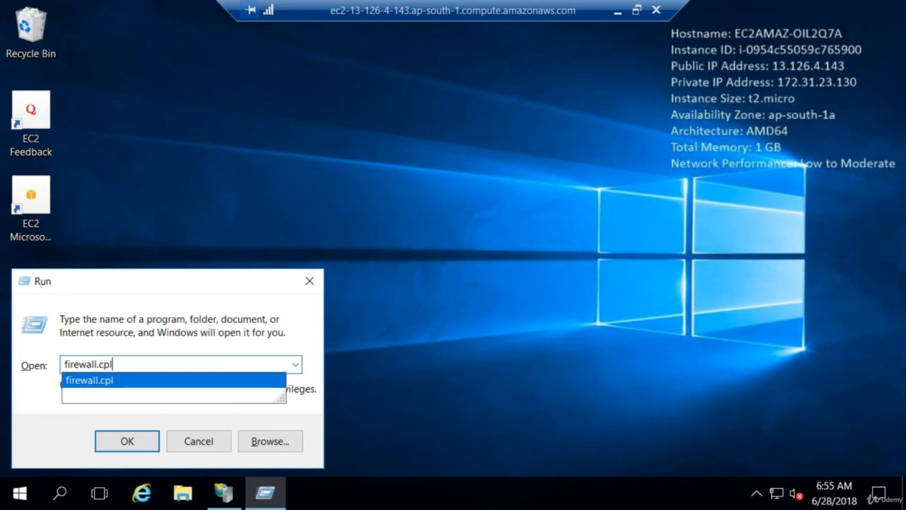
key(Return)
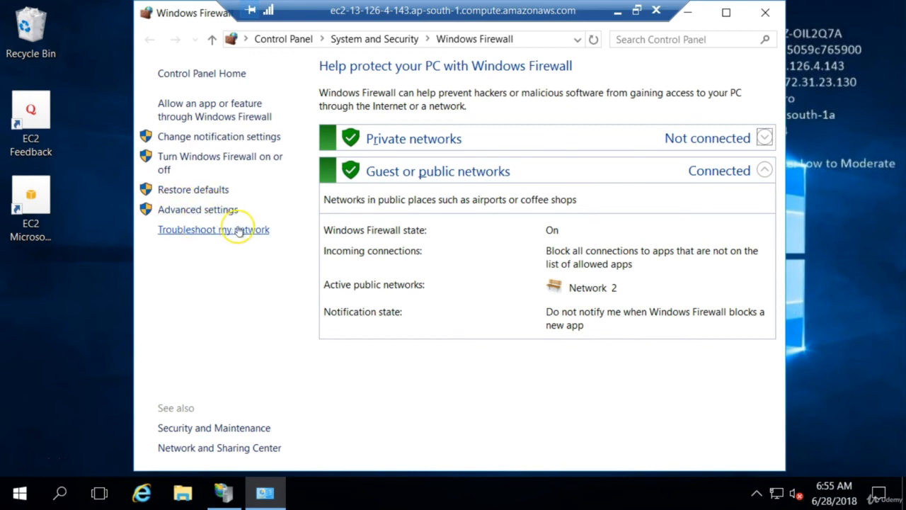
click(203, 211)
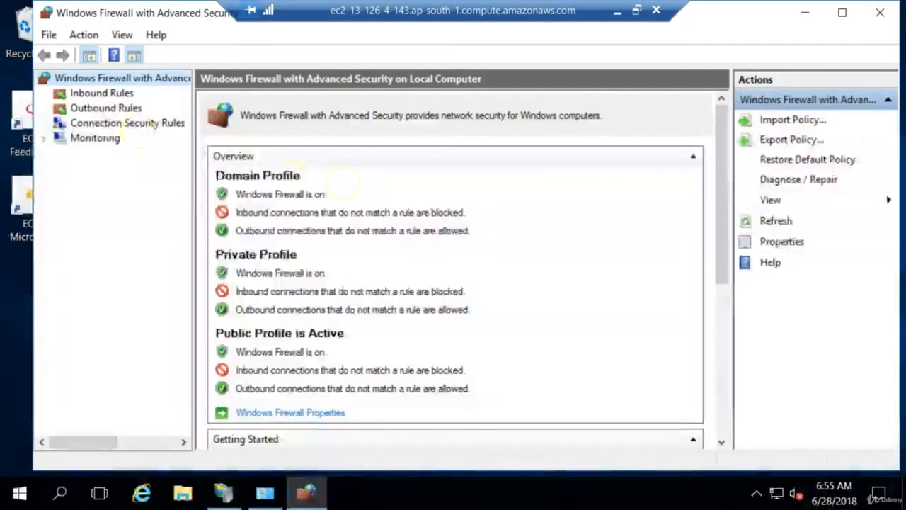
click(108, 94)
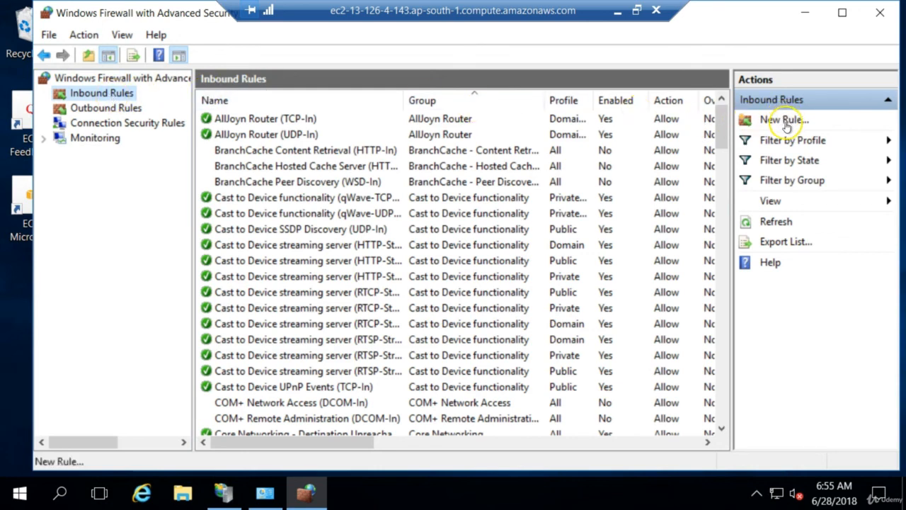
Set up a new inbound Port rule for TCP local port 8080, allowing the connection on the Domain, Private and Public profiles
right_click(113, 97)
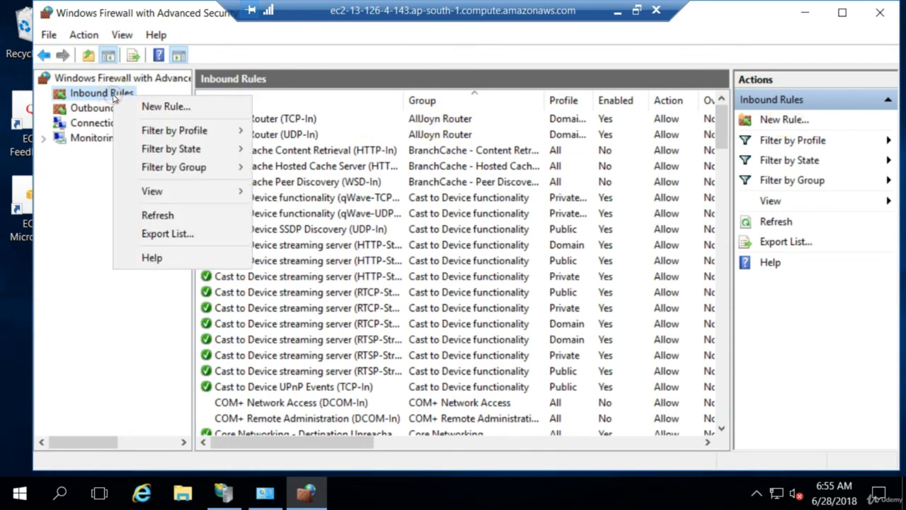
click(179, 107)
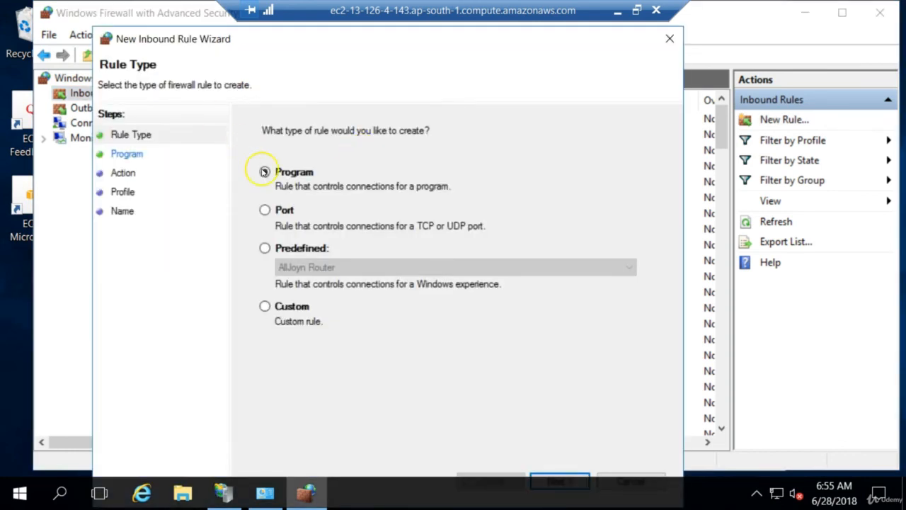
click(264, 210)
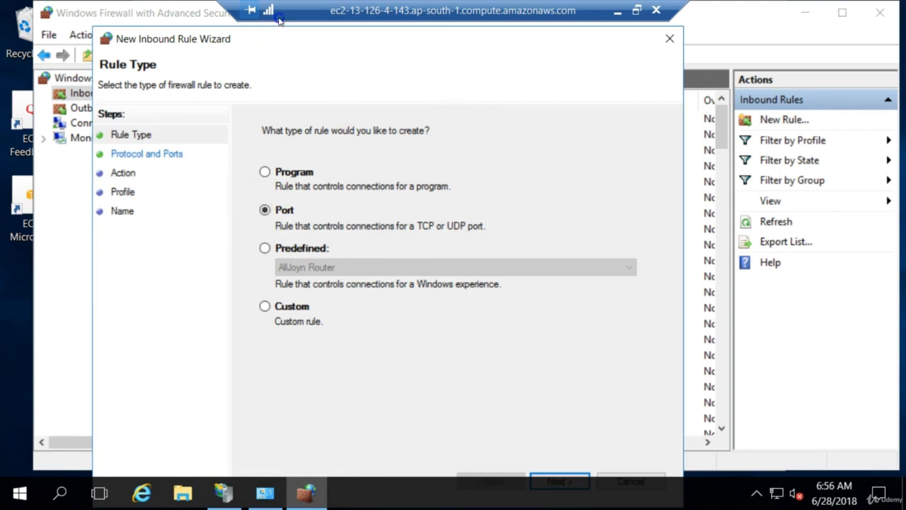
drag(182, 44, 173, 19)
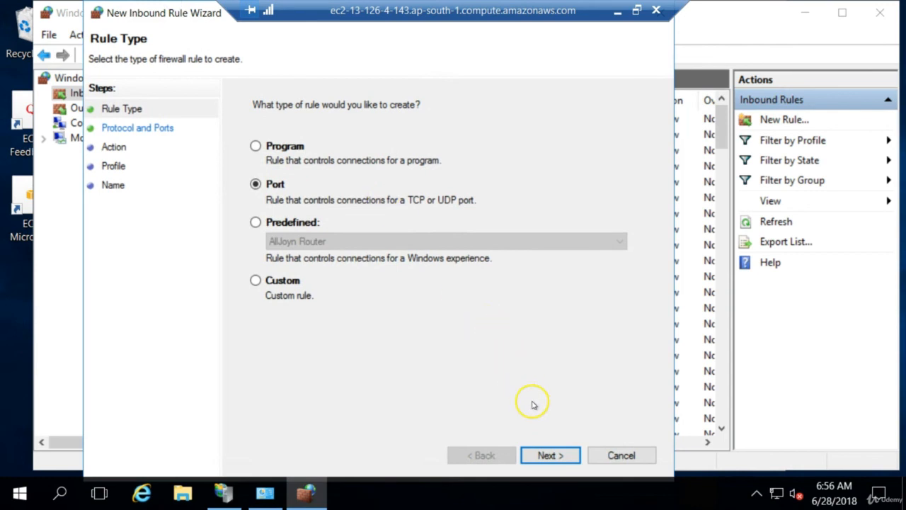
click(546, 456)
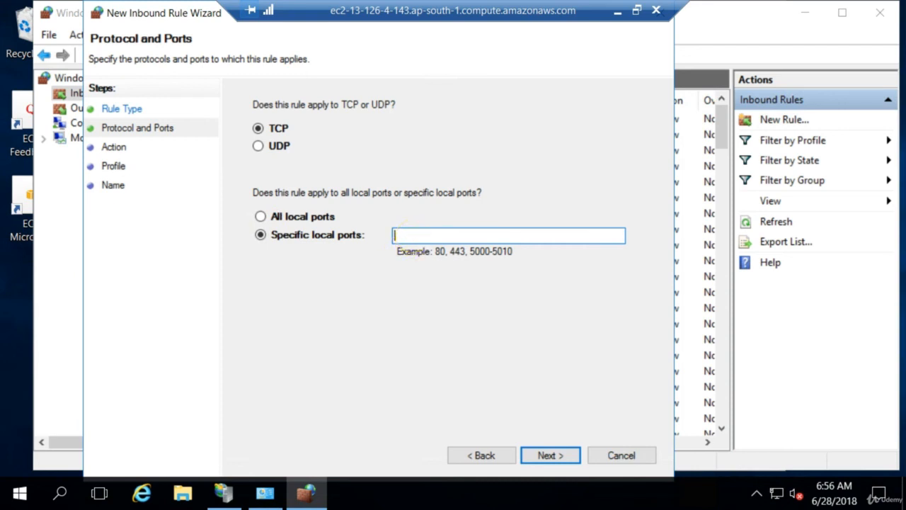
text(8080)
click(541, 456)
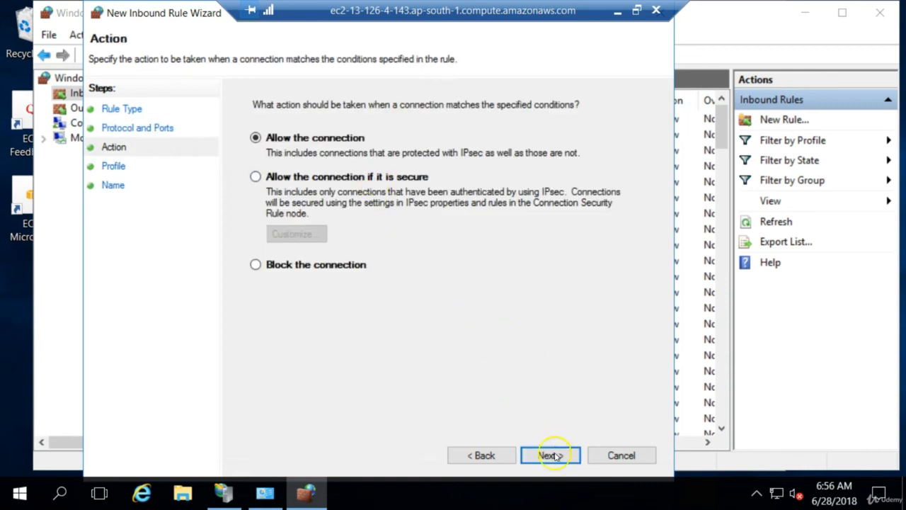
click(551, 456)
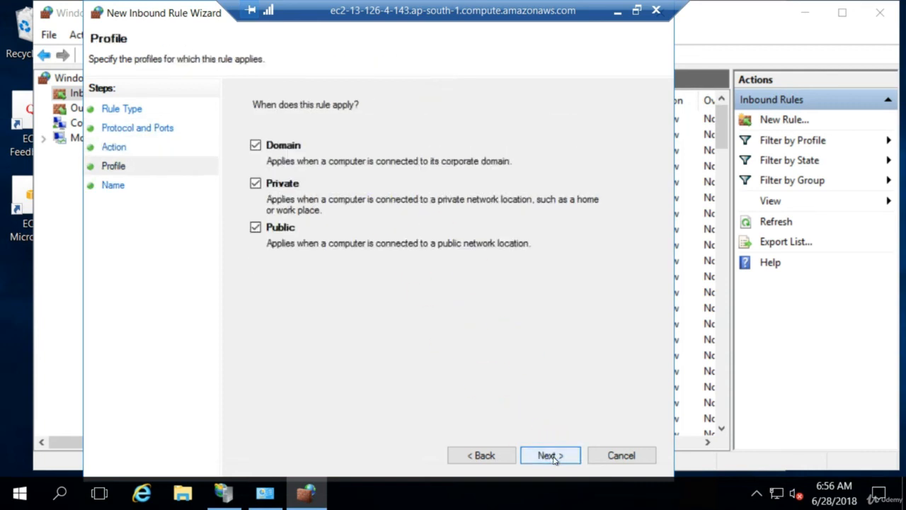
click(553, 456)
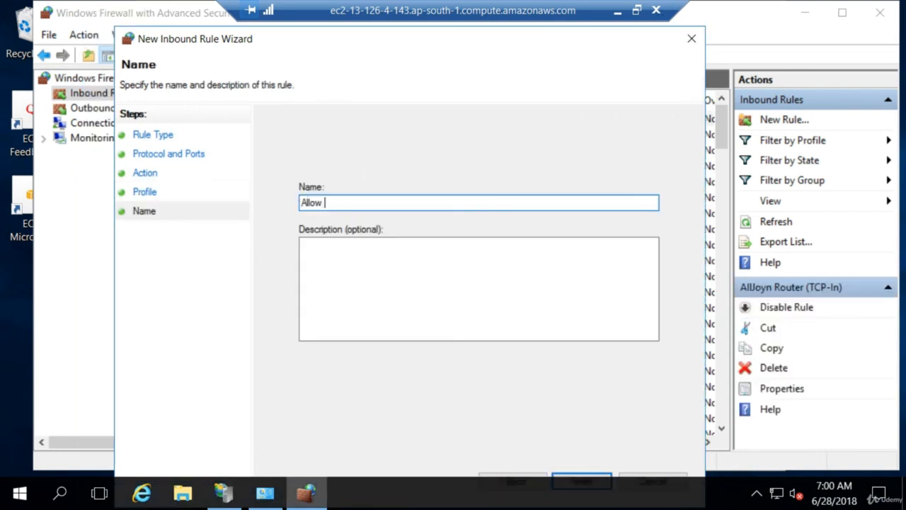
Enter Allow 8080 as both the rule's name and description, and finish creating the rule
text(80808)
key(BackSpace)
key(ctrl+a)
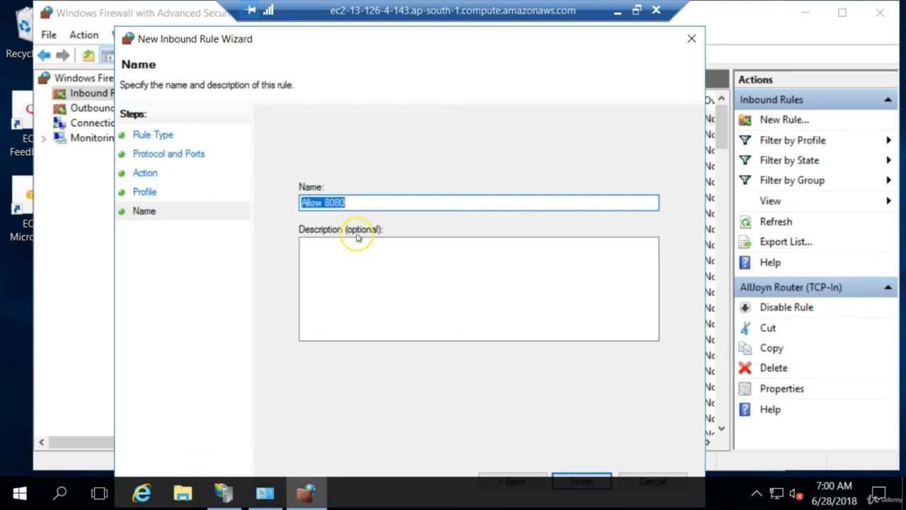
click(354, 266)
text(Allow 80808)
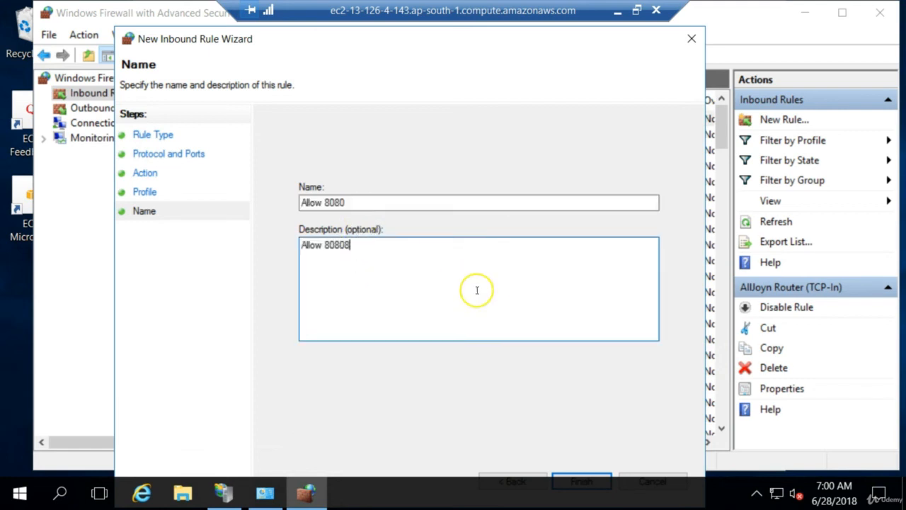
key(BackSpace)
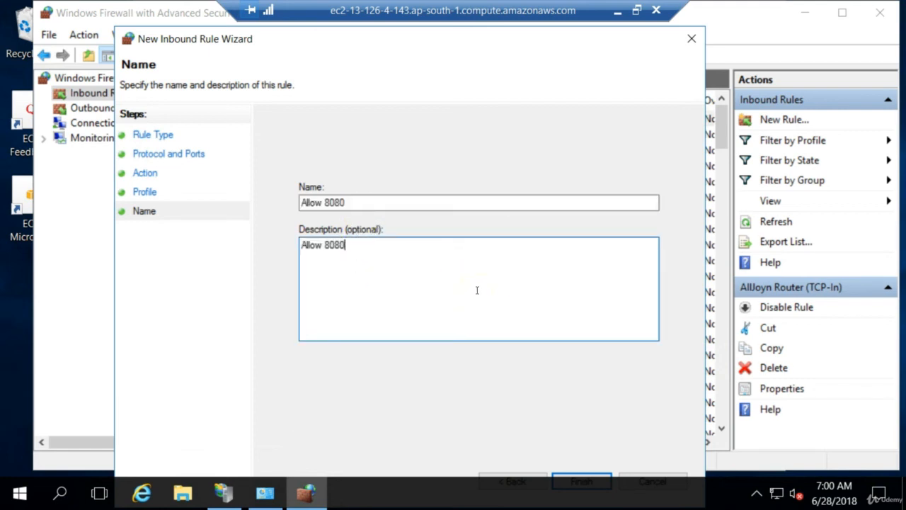
click(601, 479)
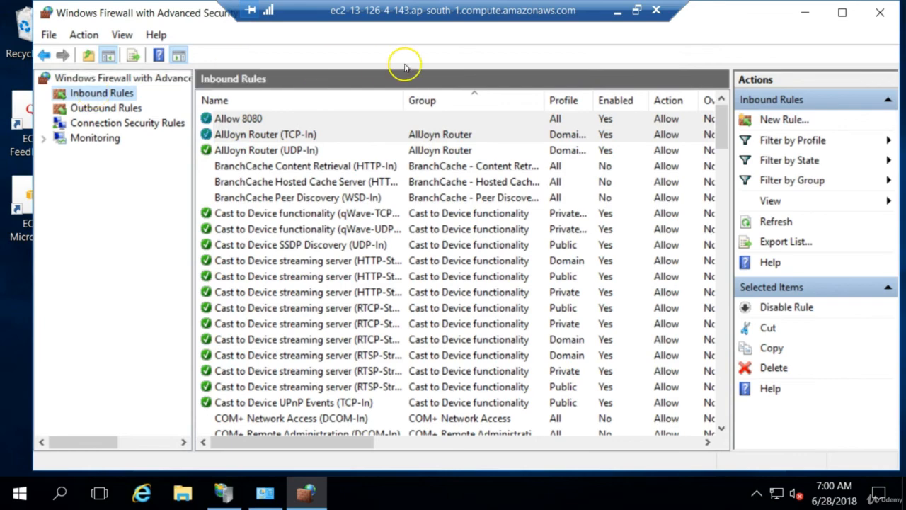
Switch back to Chrome, reload 13.126.4.143:8080 to retest the first website, and view the port 80 site at 13.126.4.143
click(617, 16)
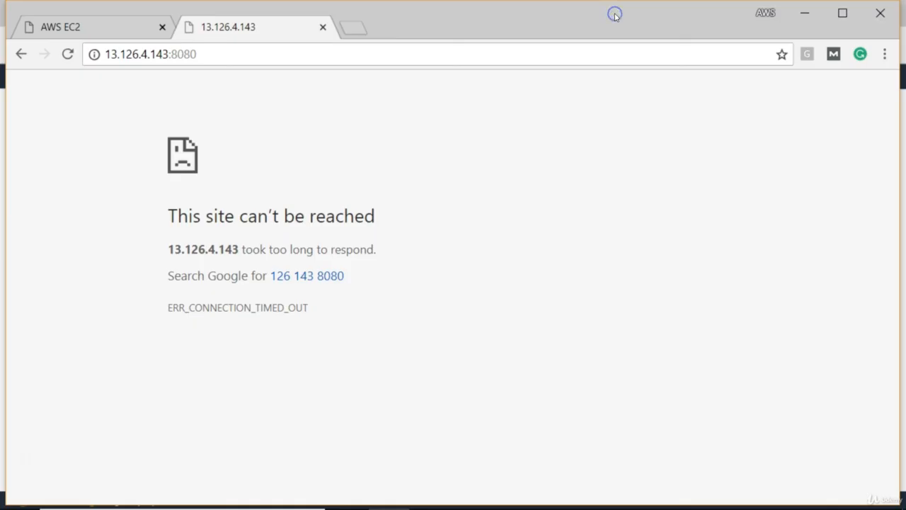
click(238, 61)
key(Return)
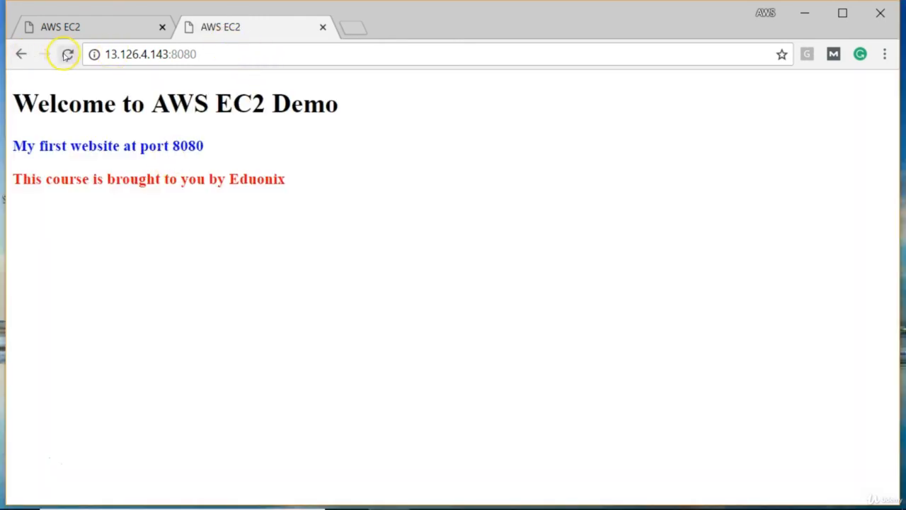
click(64, 55)
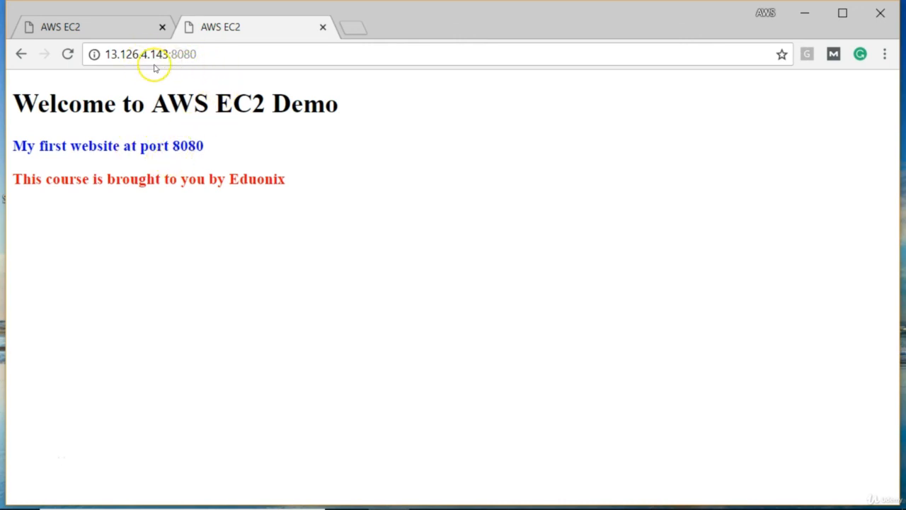
click(99, 27)
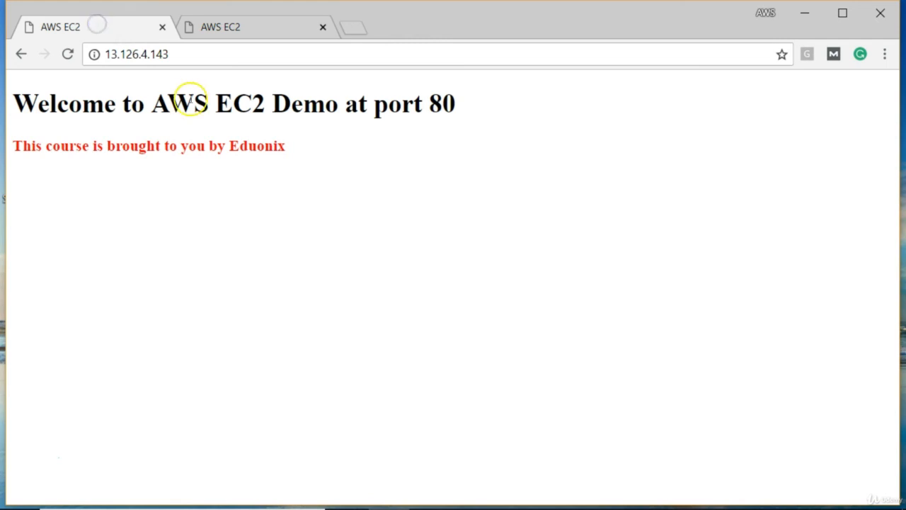